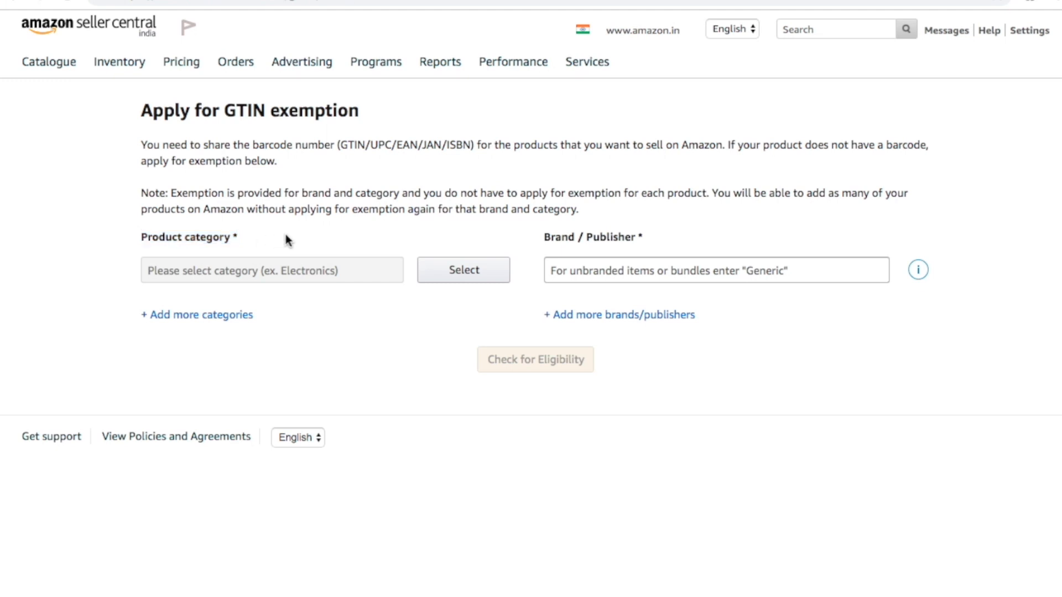
- Choose Office Products as the product category for the GTIN exemption application
left_click(467, 271)
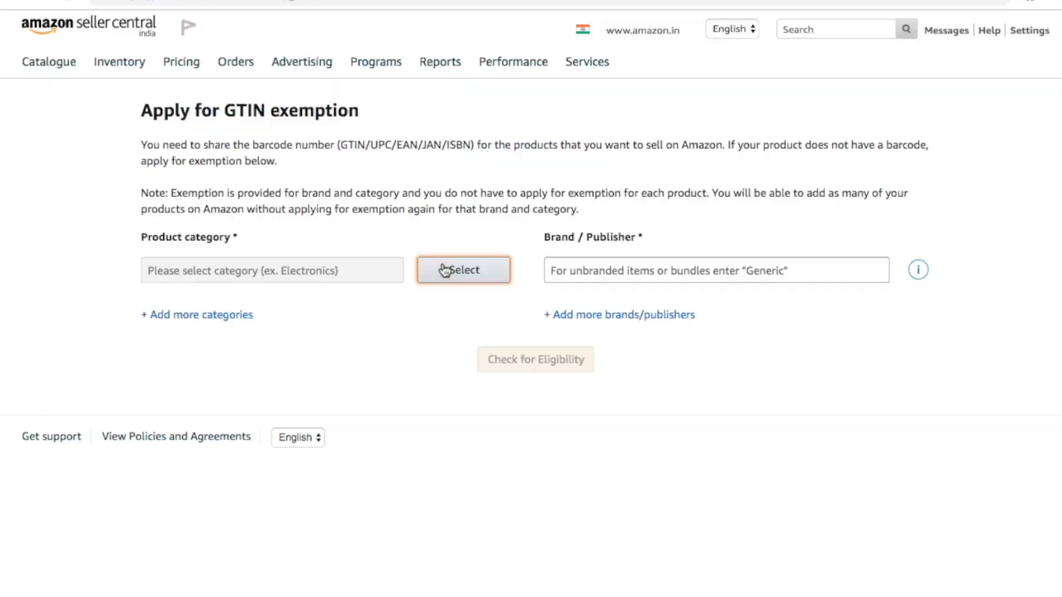
left_click(444, 270)
scroll(512, 296, "down", 12)
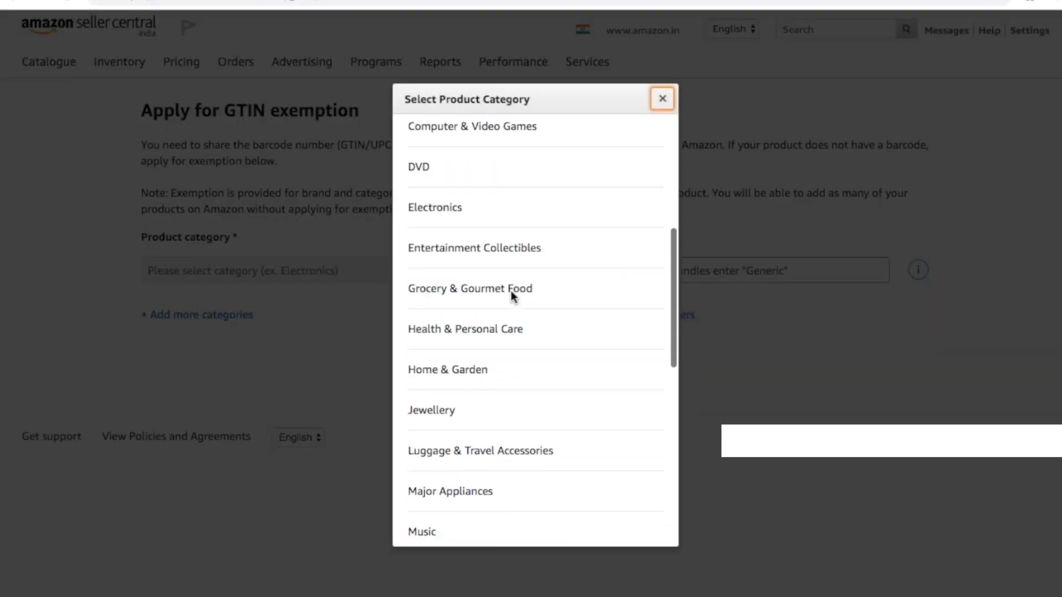
left_click(479, 330)
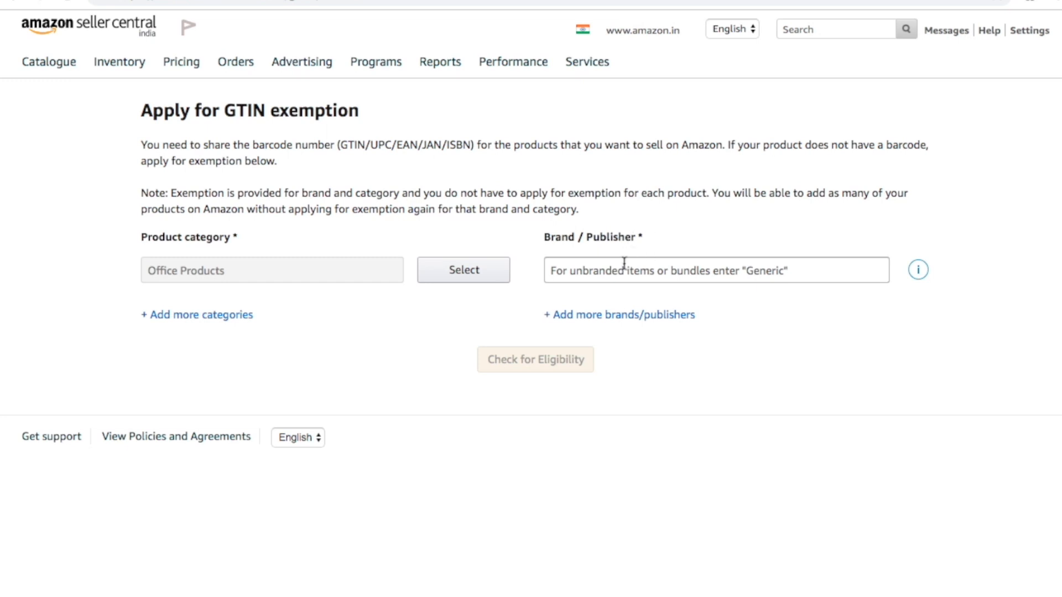
left_click(716, 270)
type("Generic")
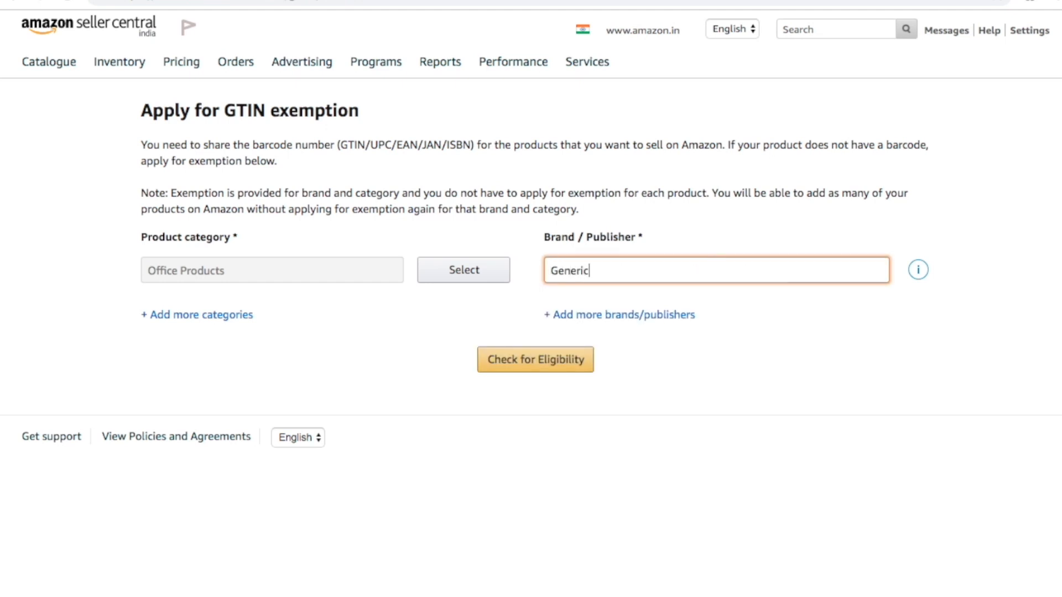
double_click(708, 272)
key("BackSpace")
left_click(697, 291)
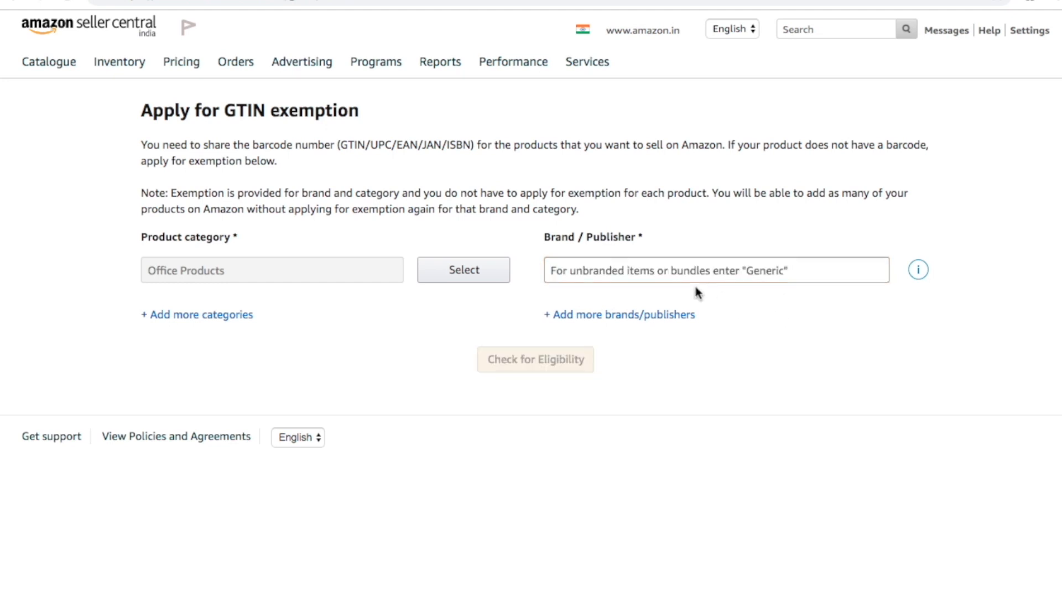
- Enter "Xyz" as the brand for the GTIN exemption application
left_click(690, 277)
type("Xyz")
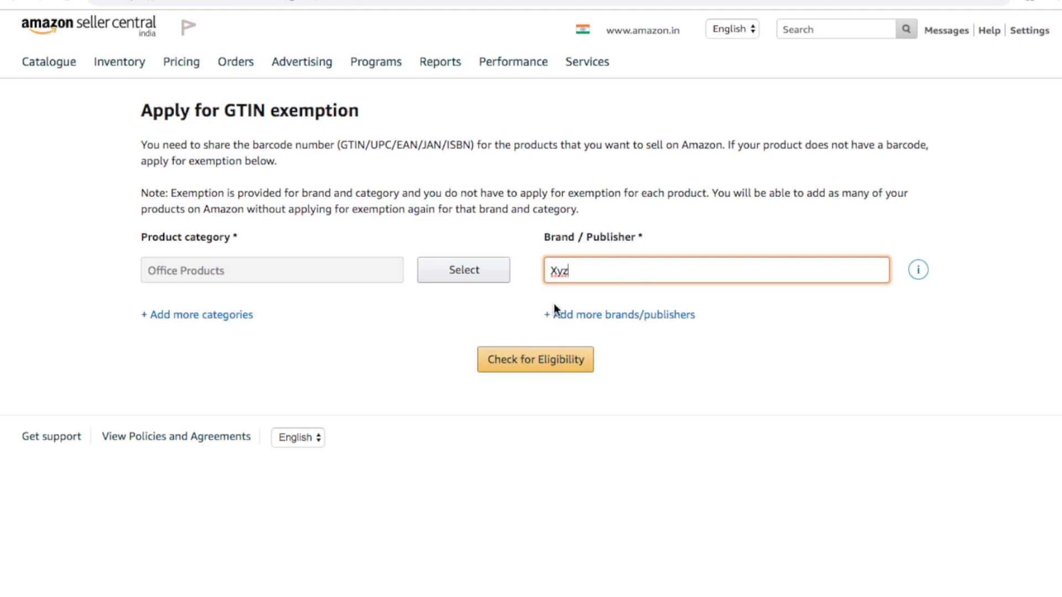
left_click(404, 339)
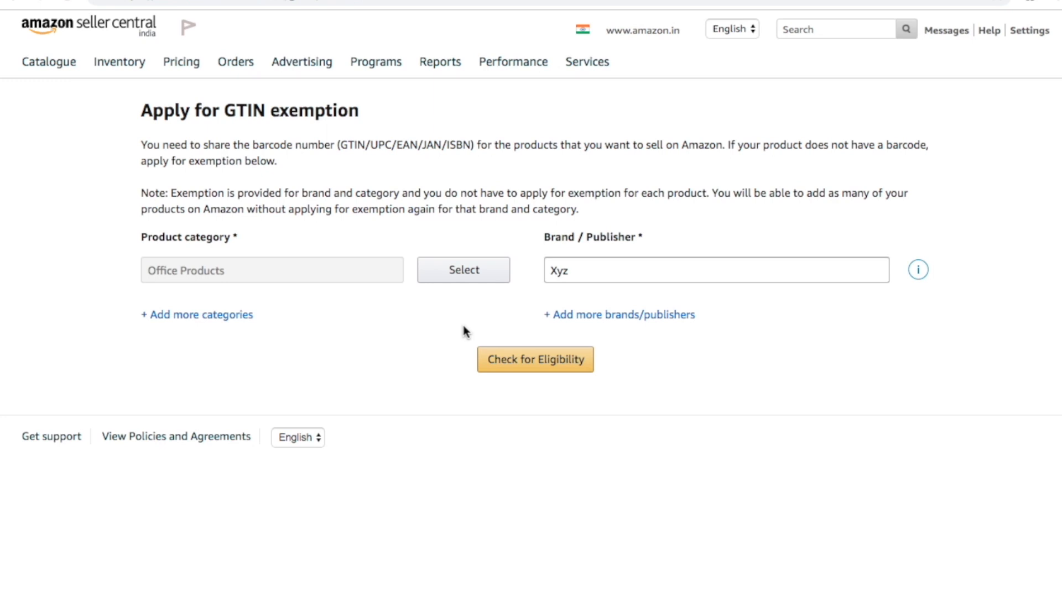
- Check the eligibility of the single category and brand entry, and continue to the proof submission
left_click(236, 326)
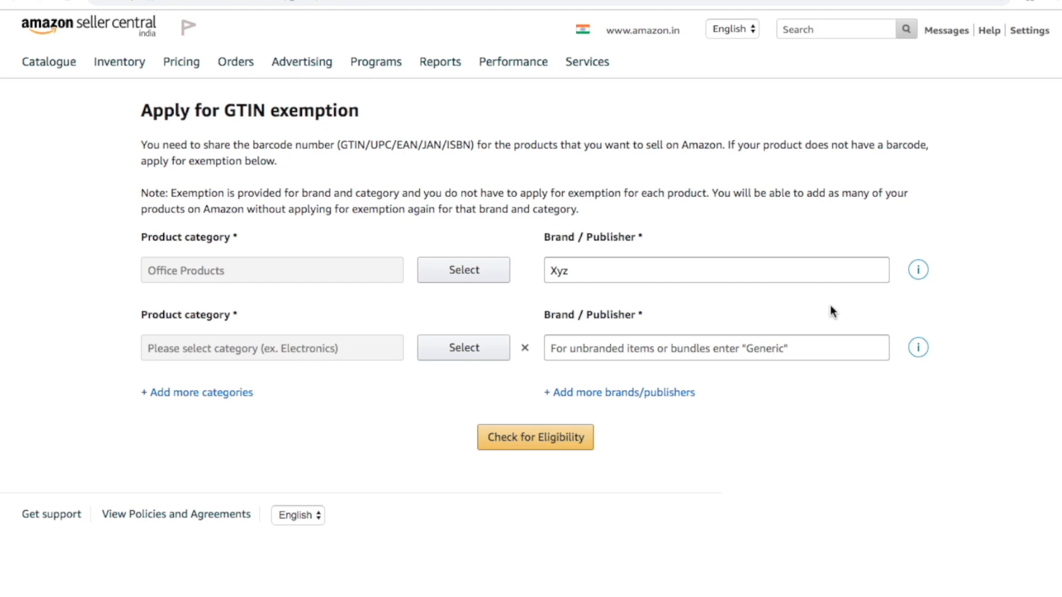
left_click(525, 348)
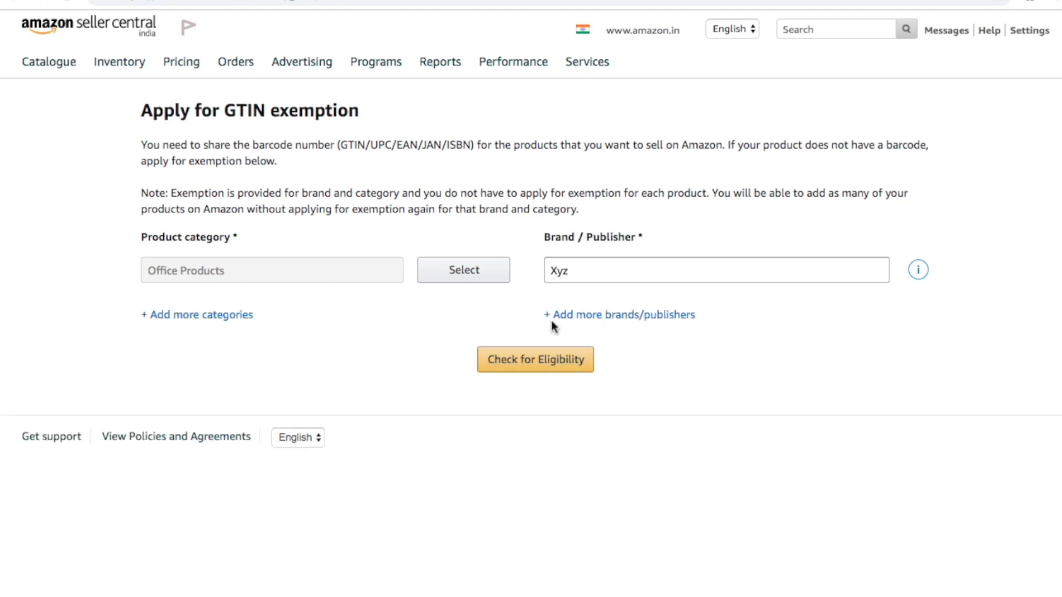
left_click(539, 365)
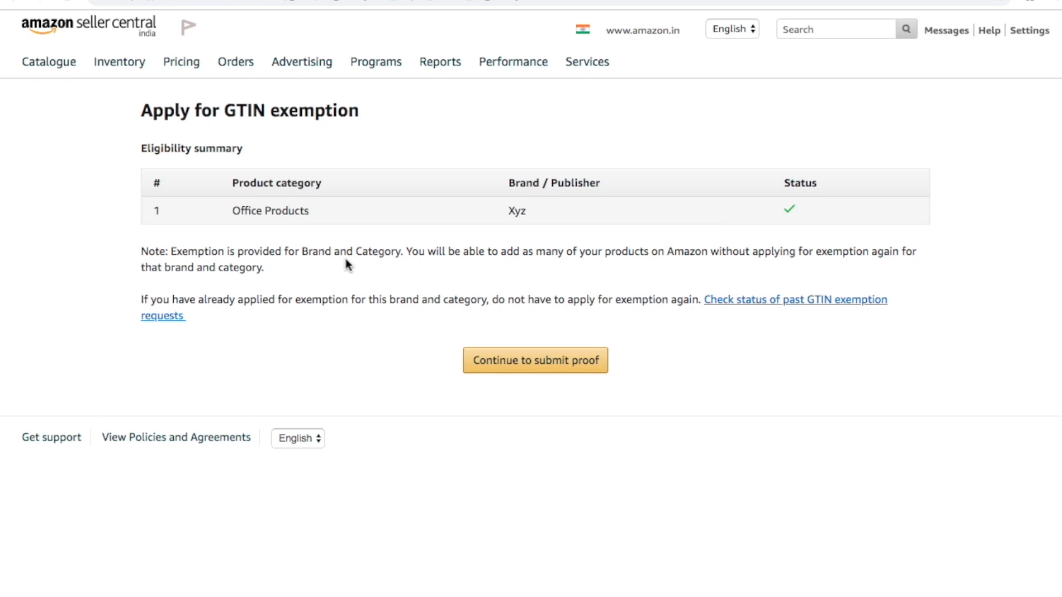
left_click(531, 368)
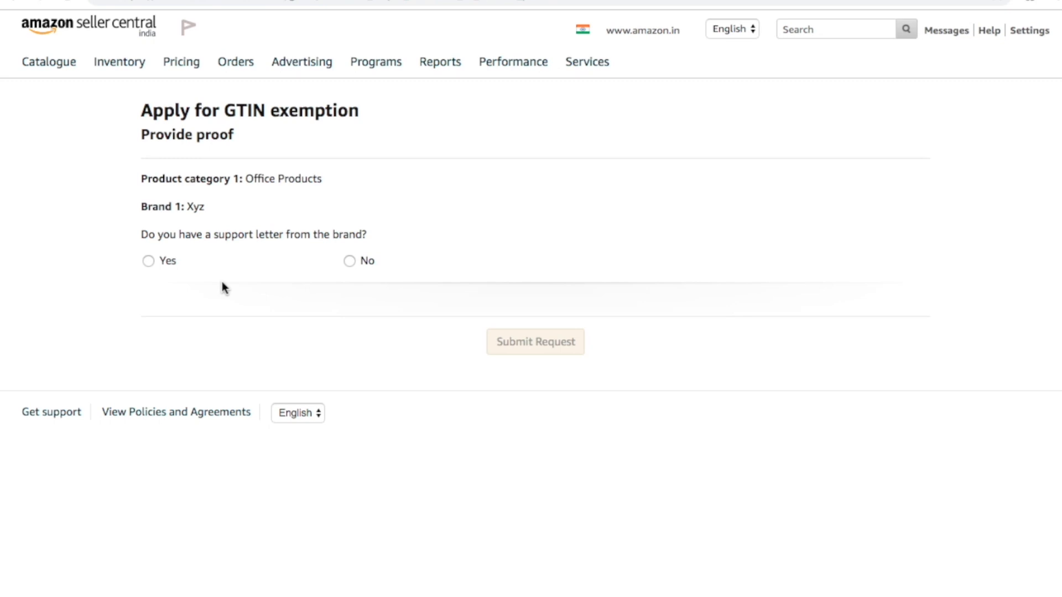
- Answer Yes to having a support letter from the brand and download the sample letter
left_click(165, 262)
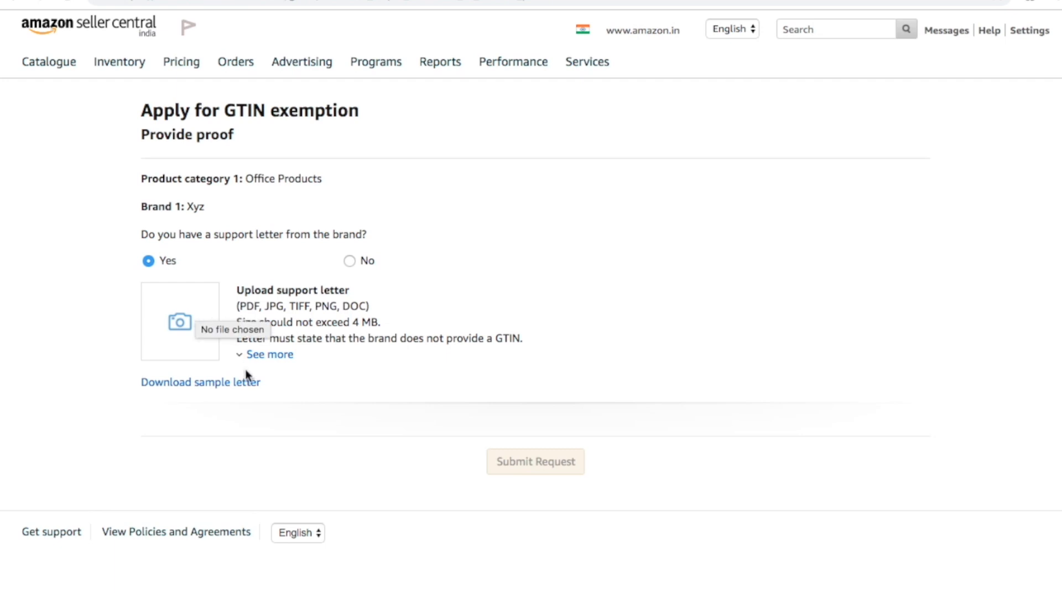
left_click(215, 386)
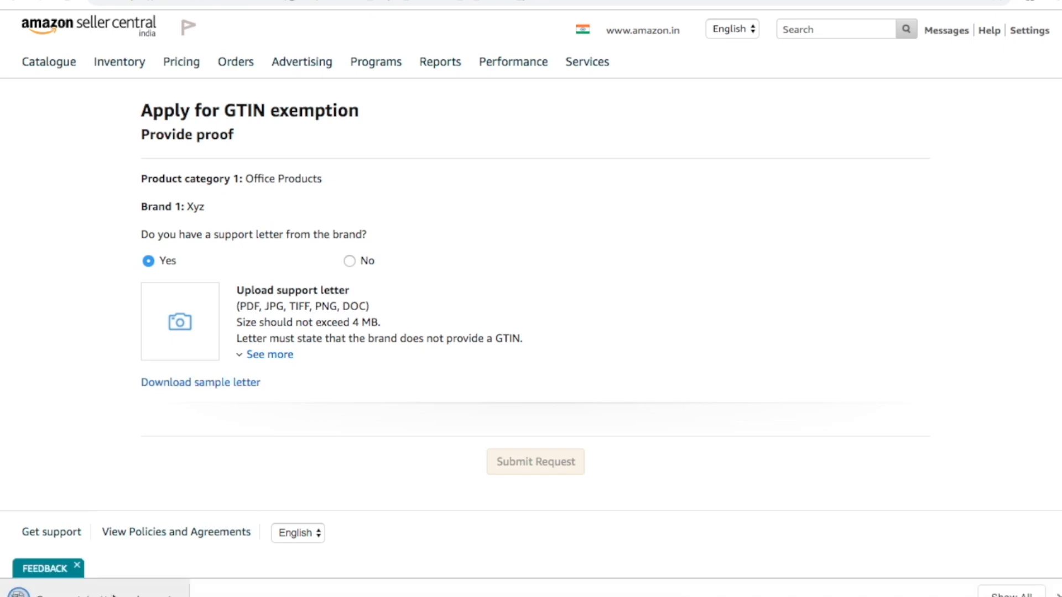
left_click(1059, 595)
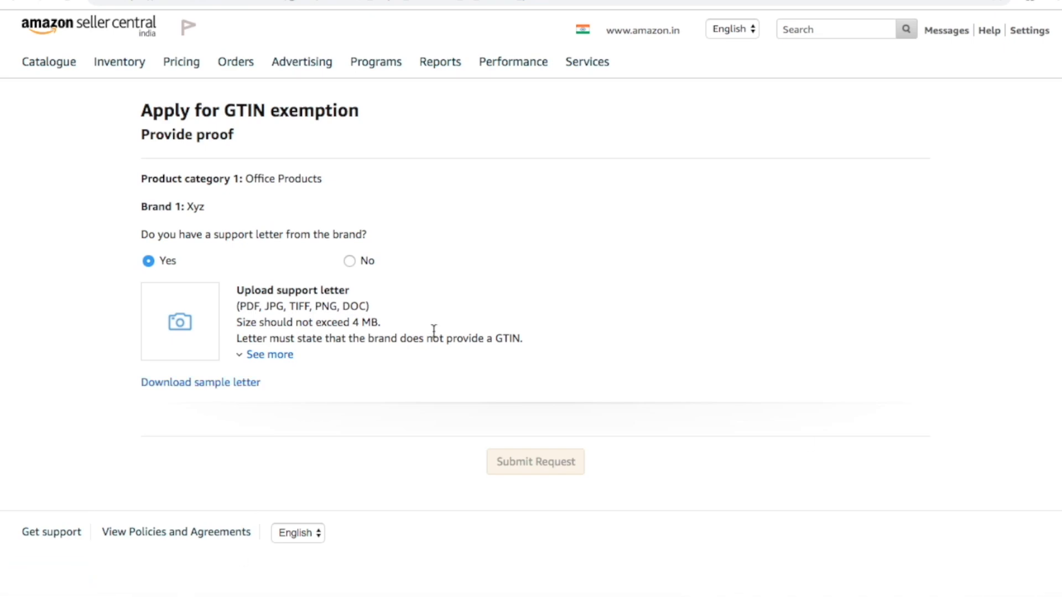
key("ctrl+Left")
- Set the support letter answer to No and enter "Xyz Office Desk Pen Stand" as the product name
left_click(349, 262)
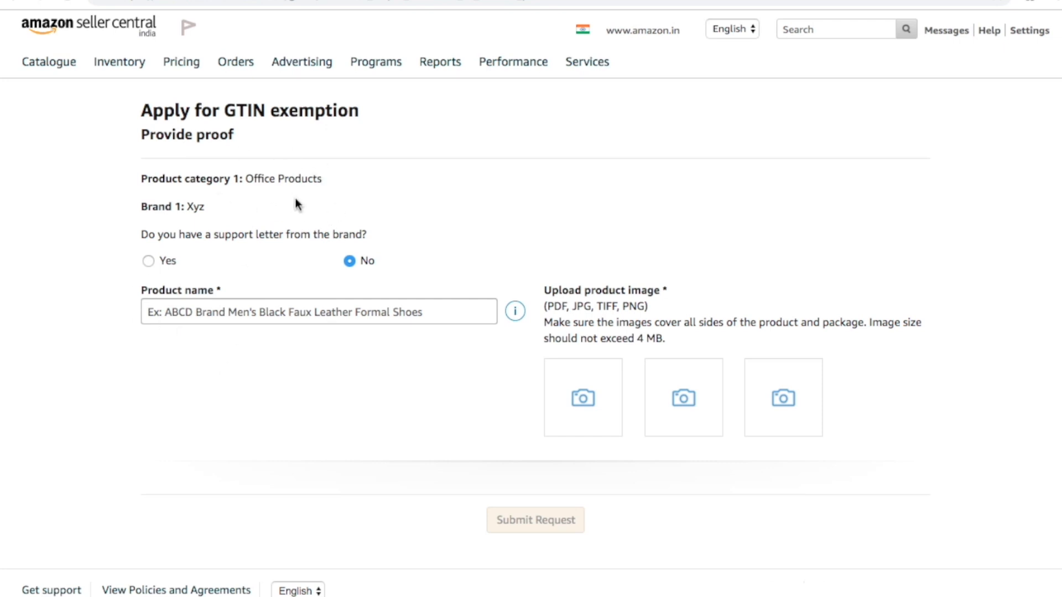
left_click(264, 322)
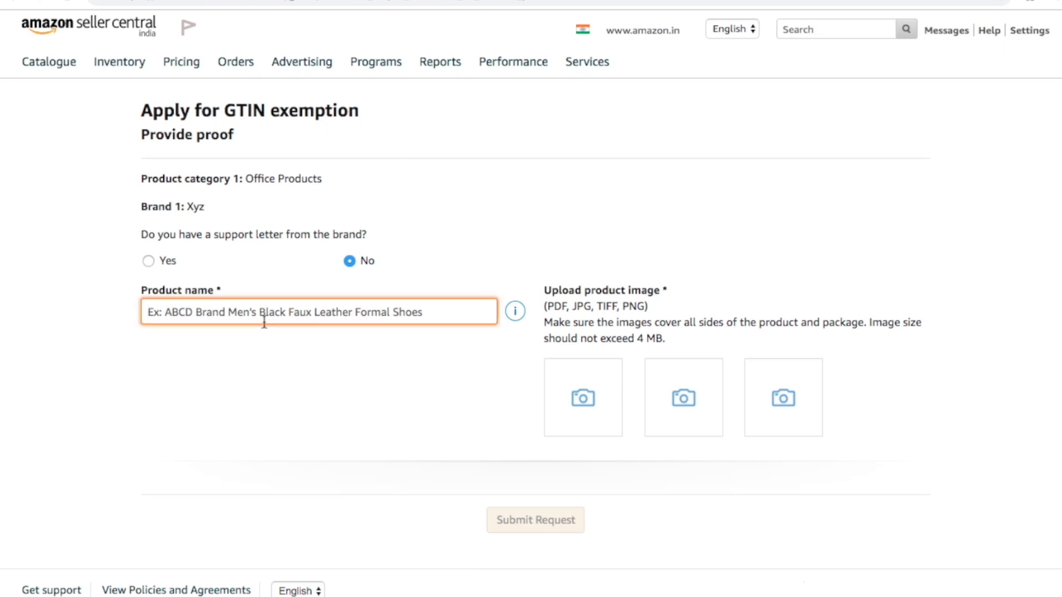
type("Xyz ")
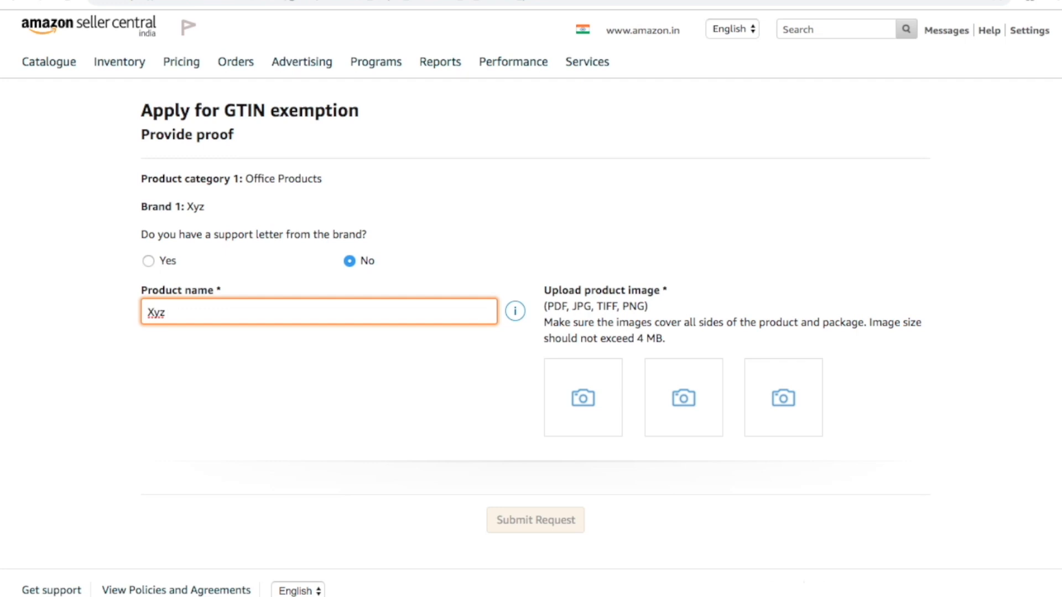
type("Office Desk Pen Stand")
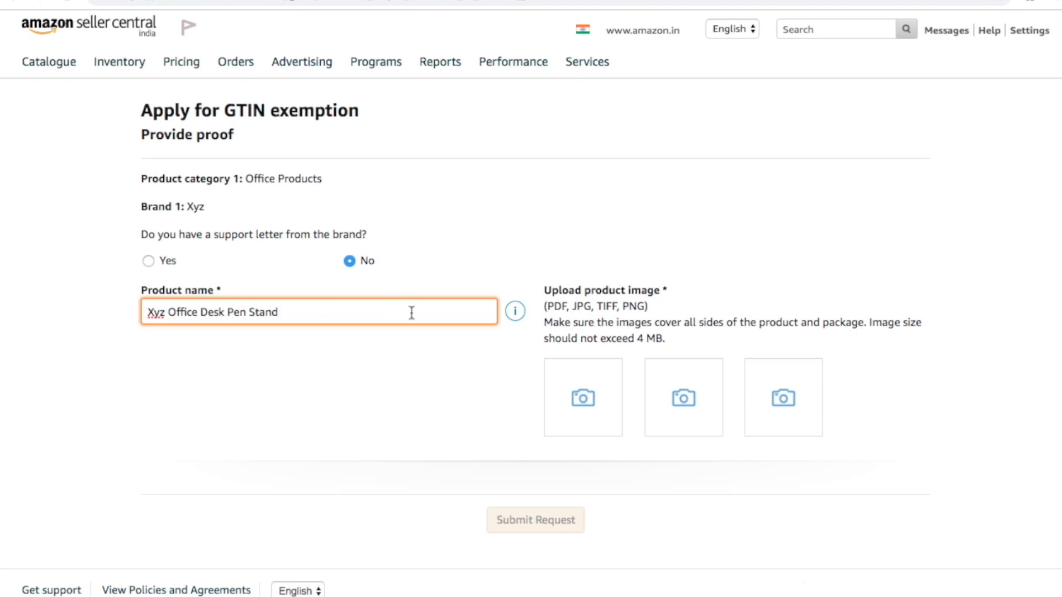
left_click(503, 284)
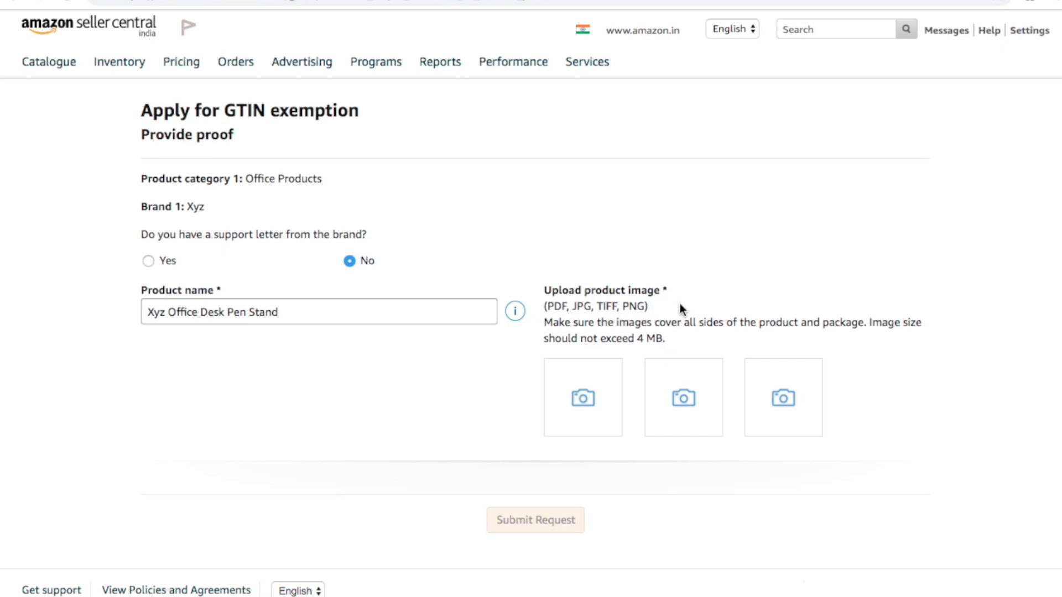
- Upload 413KzeP9+QL.jpg, 71jfl3VyzRL._SL1500_.jpg and 1.jpg as the product images and submit the exemption request
left_click(581, 392)
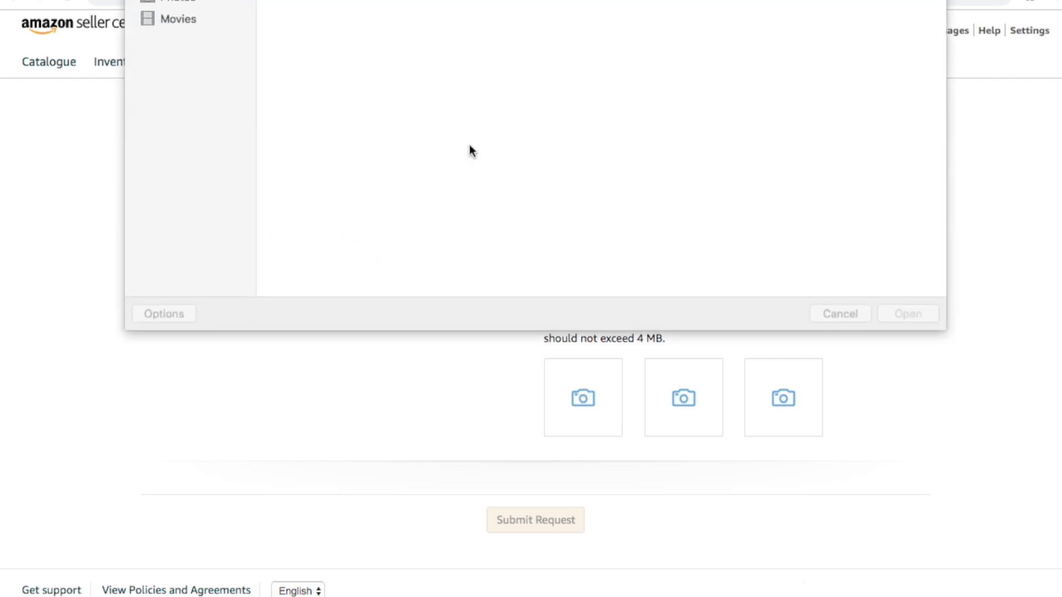
double_click(530, 16)
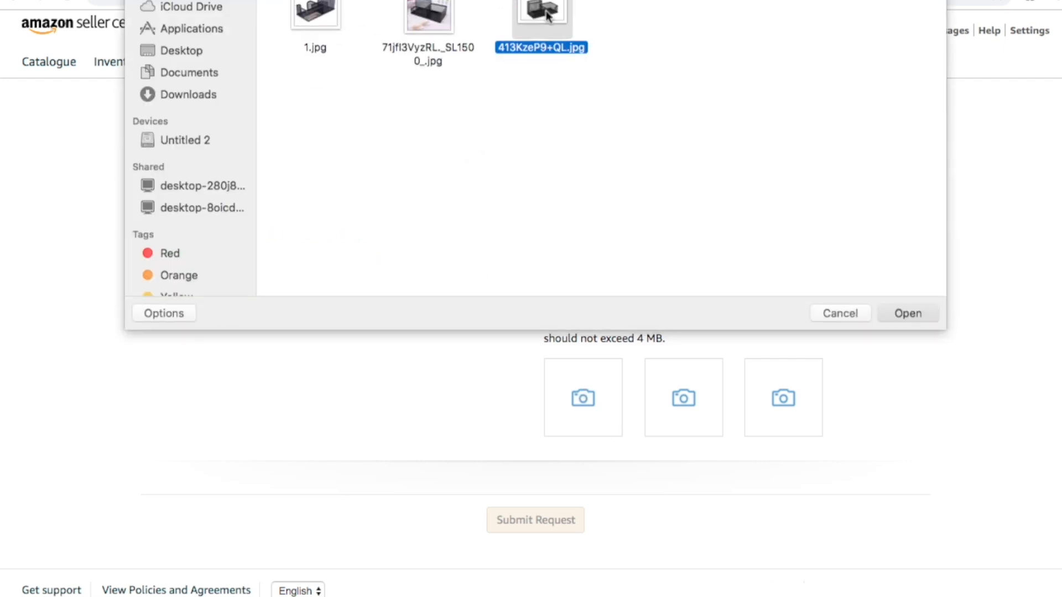
left_click(686, 398)
double_click(426, 10)
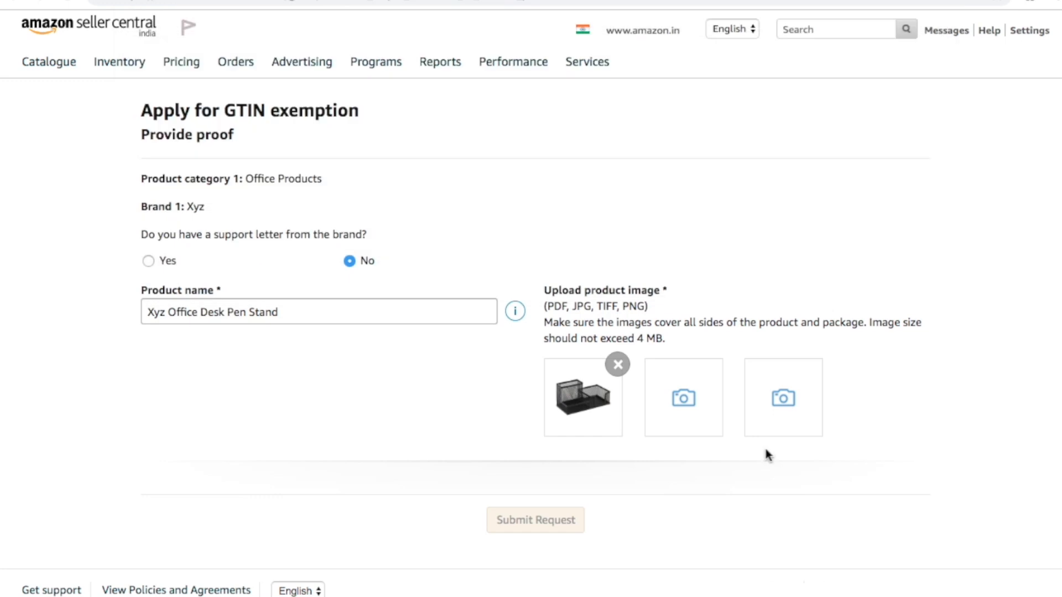
left_click(781, 401)
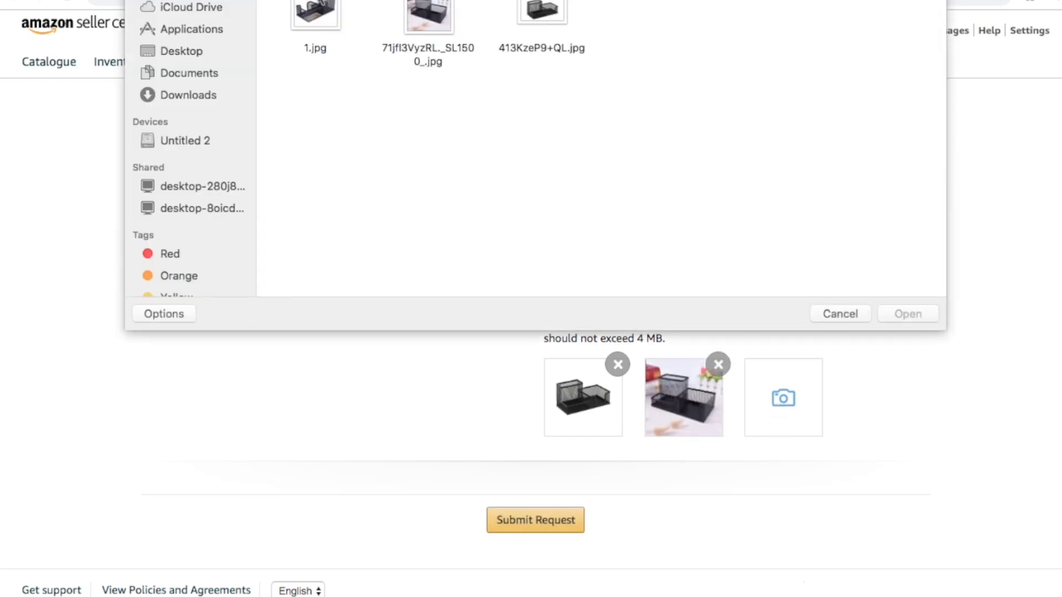
double_click(318, 9)
scroll(724, 470, "down", 1)
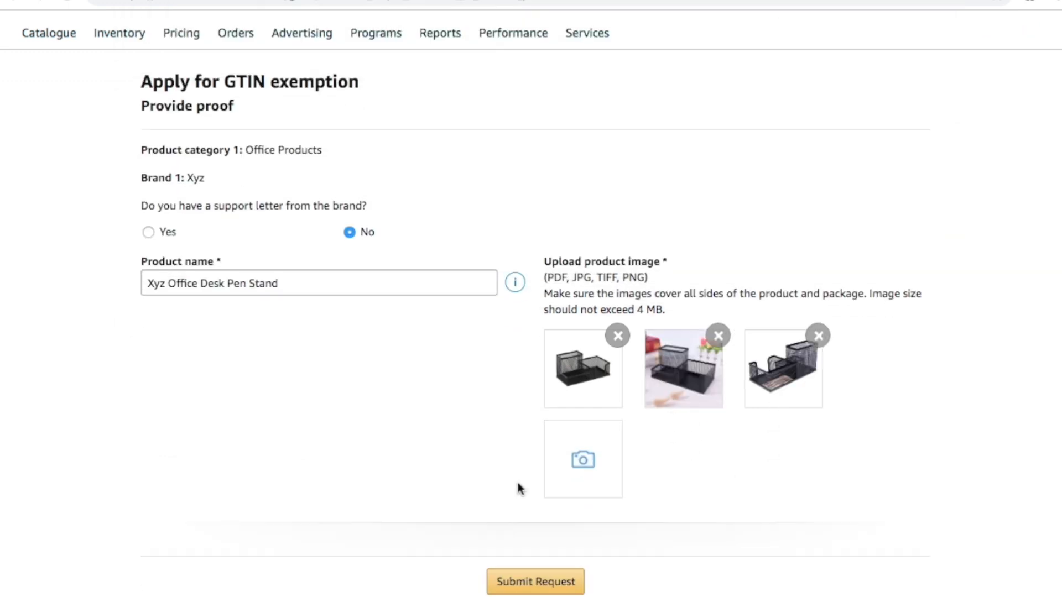
left_click(536, 579)
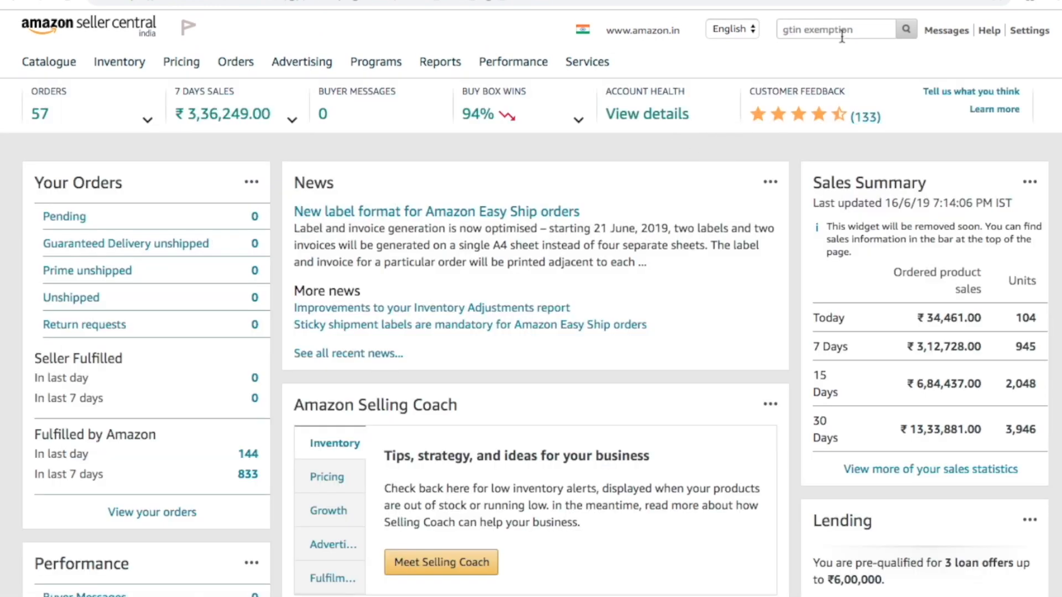
- Search the help for "gtin exemption" and read in the article on products without a GTIN where to check the request status
left_click(842, 36)
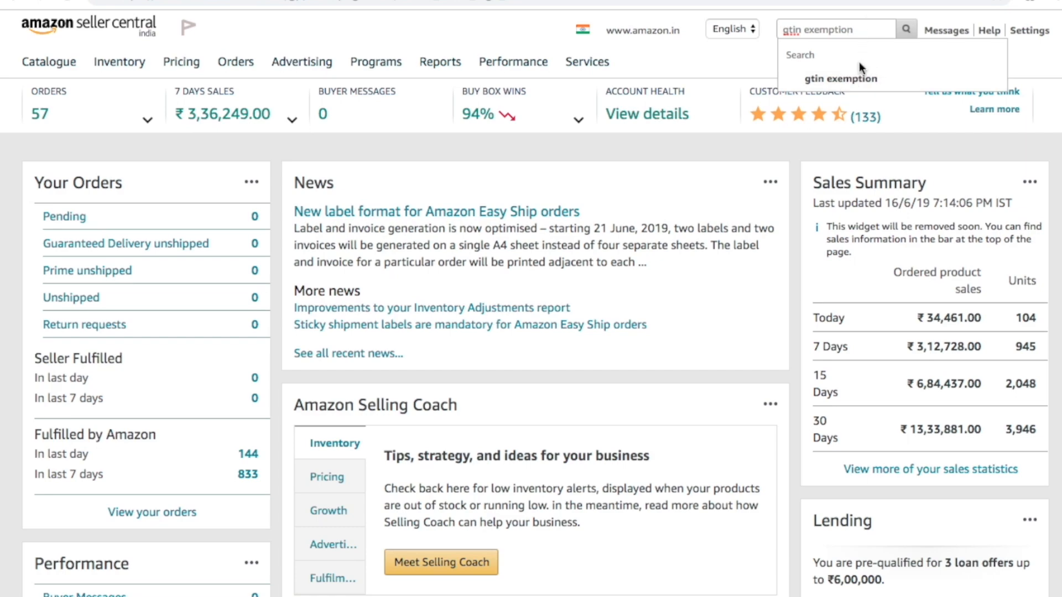
left_click(837, 83)
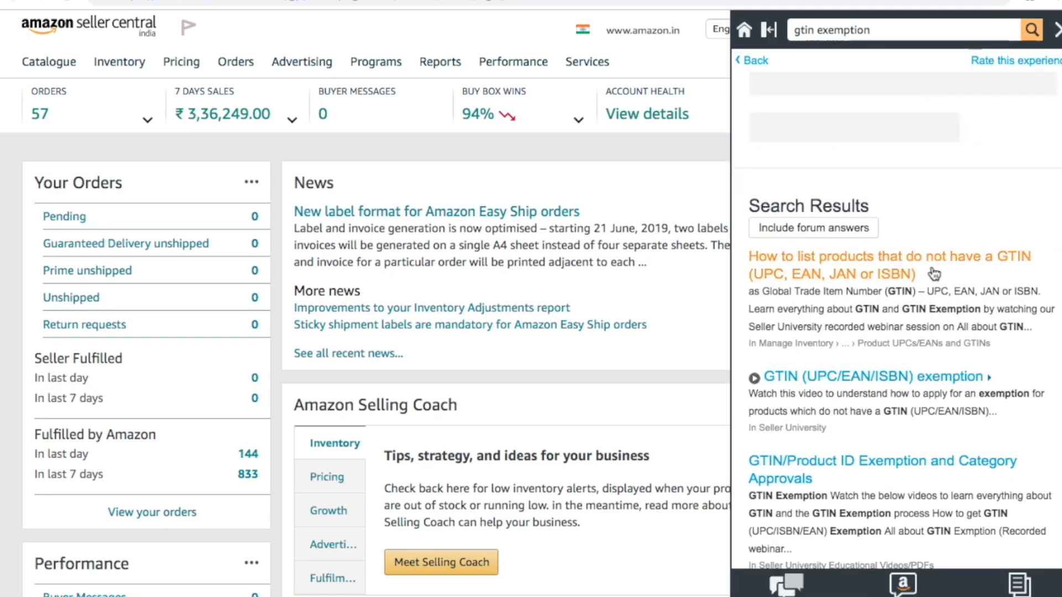
left_click(871, 252)
scroll(897, 323, "down", 10)
scroll(898, 323, "down", 15)
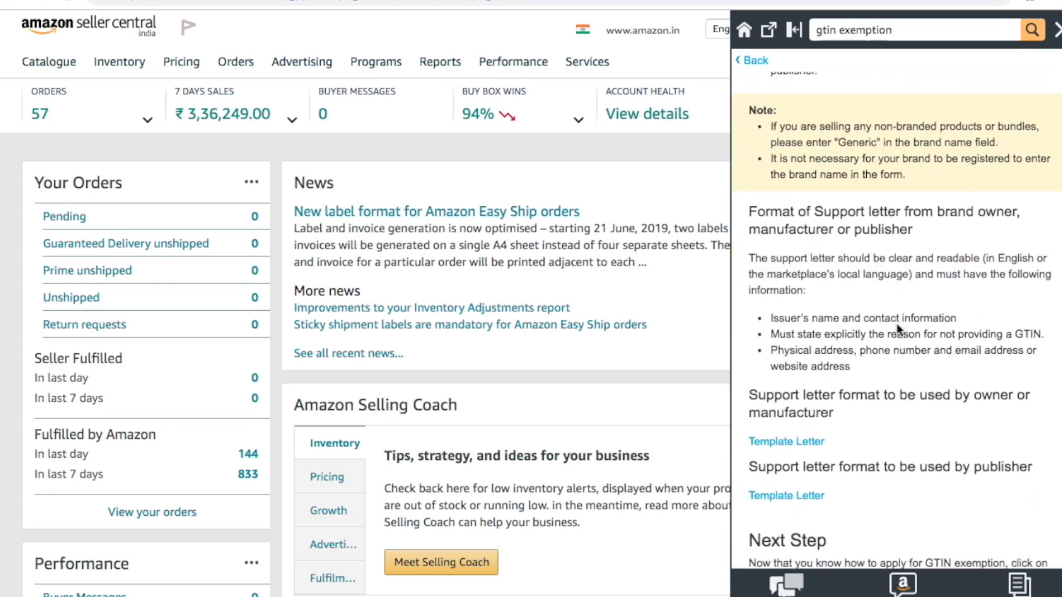
scroll(897, 323, "down", 1)
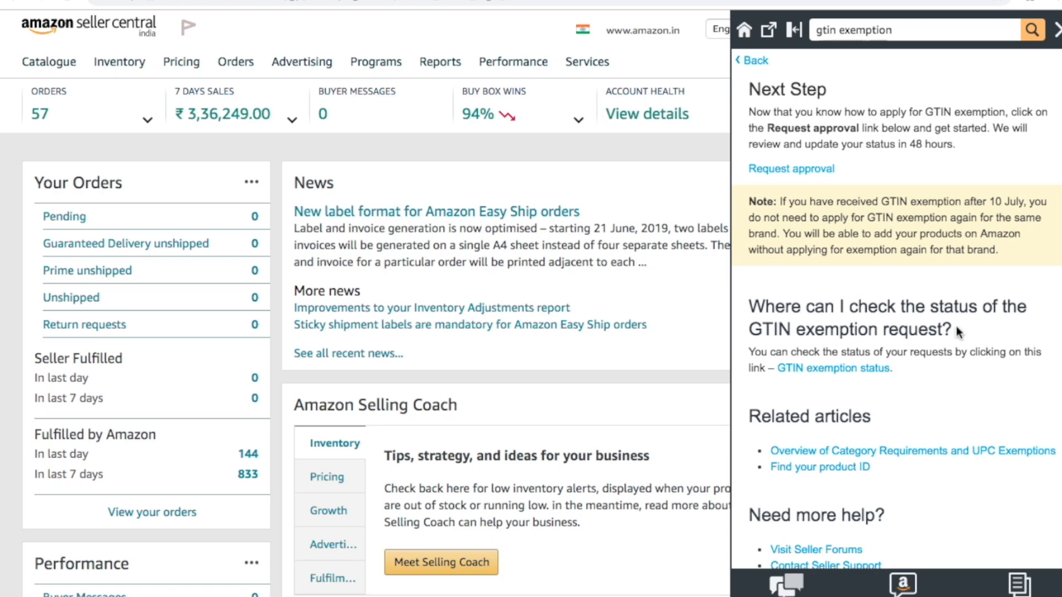
left_click(1057, 31)
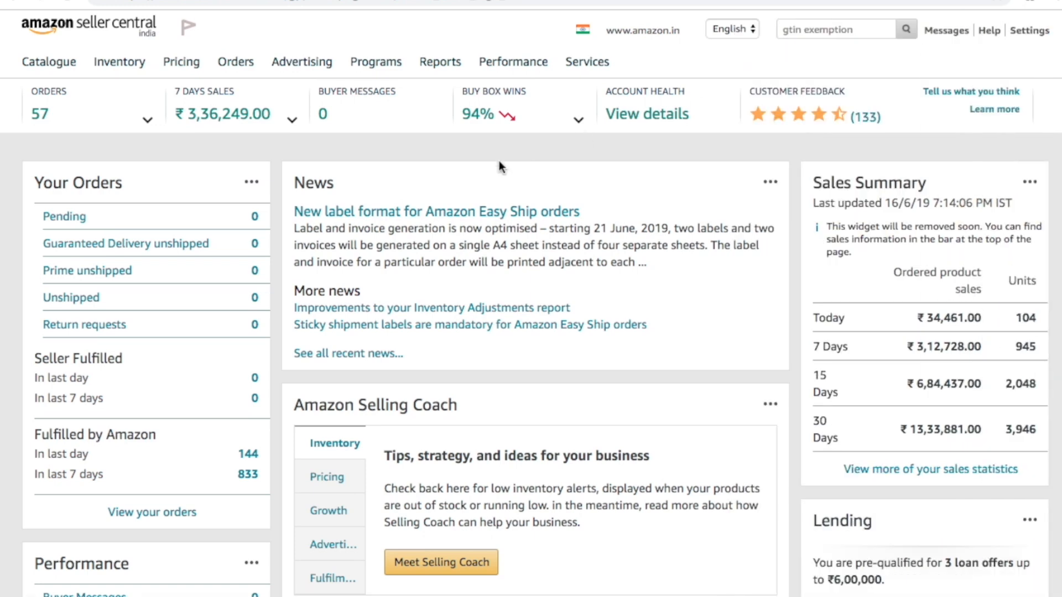
- Start adding a new product not sold on Amazon, up to browsing its product categories
mouse_move(119, 61)
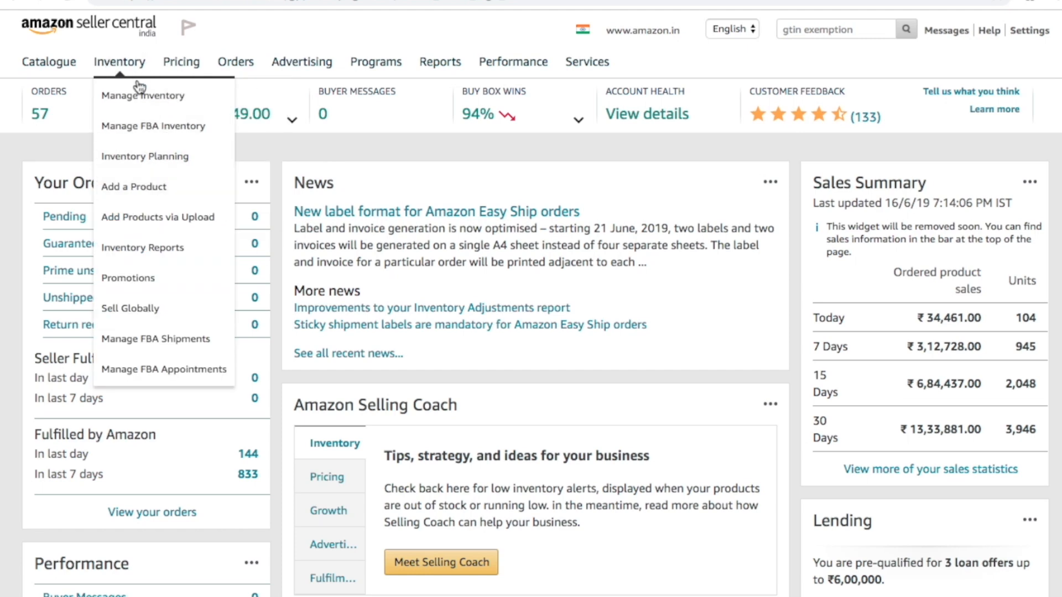
left_click(156, 187)
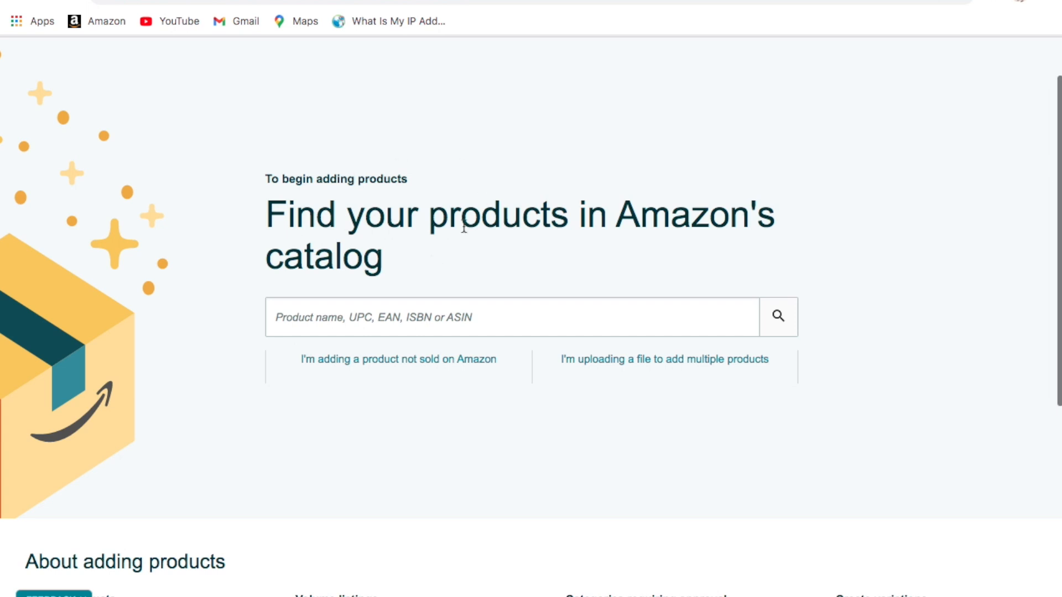
scroll(632, 249, "down", 2)
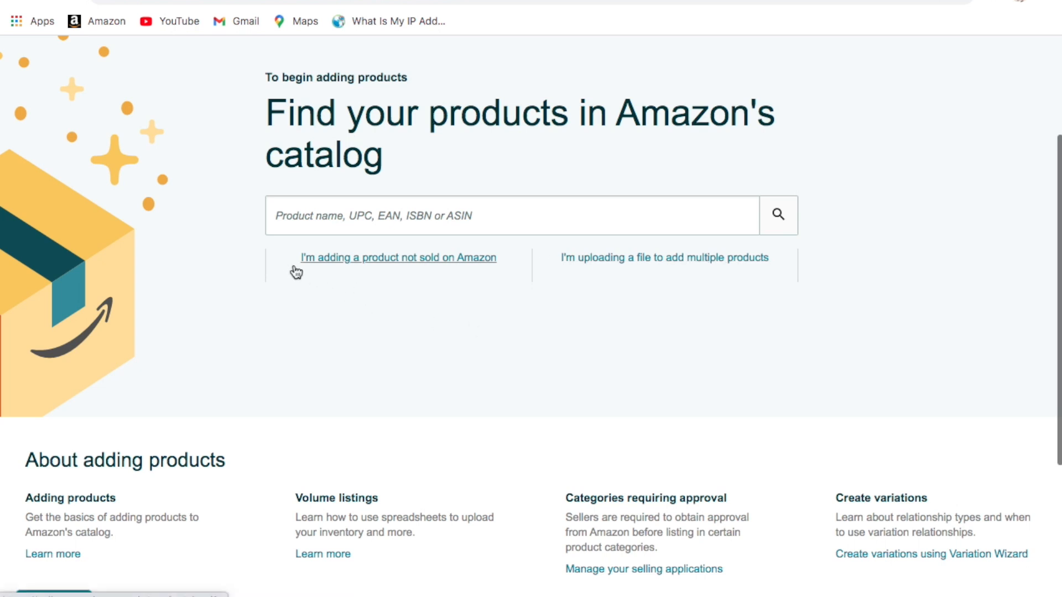
left_click(469, 269)
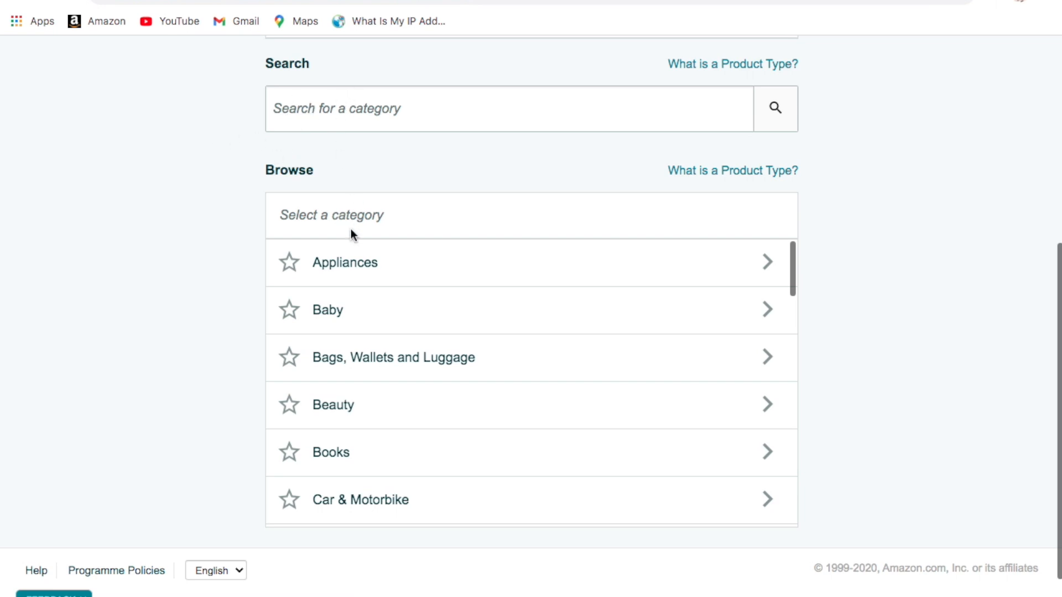
scroll(445, 357, "down", 1)
scroll(448, 351, "down", 2)
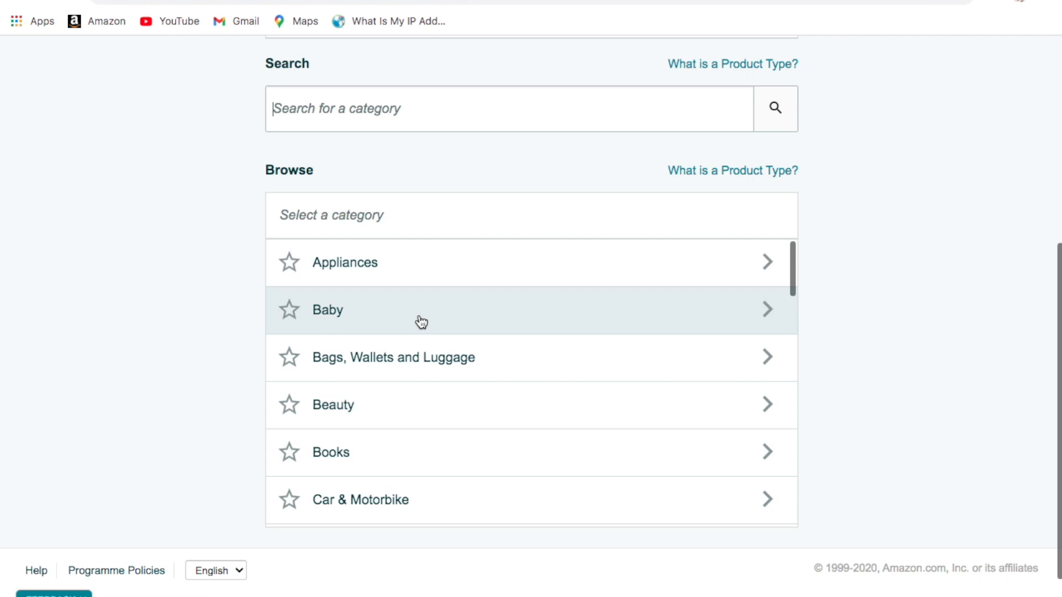
- Search the categories for "Pen Stand" and select the Office Products type ending in Desk Supplies Organisers
scroll(417, 320, "down", 3)
scroll(421, 321, "down", 2)
scroll(419, 310, "up", 5)
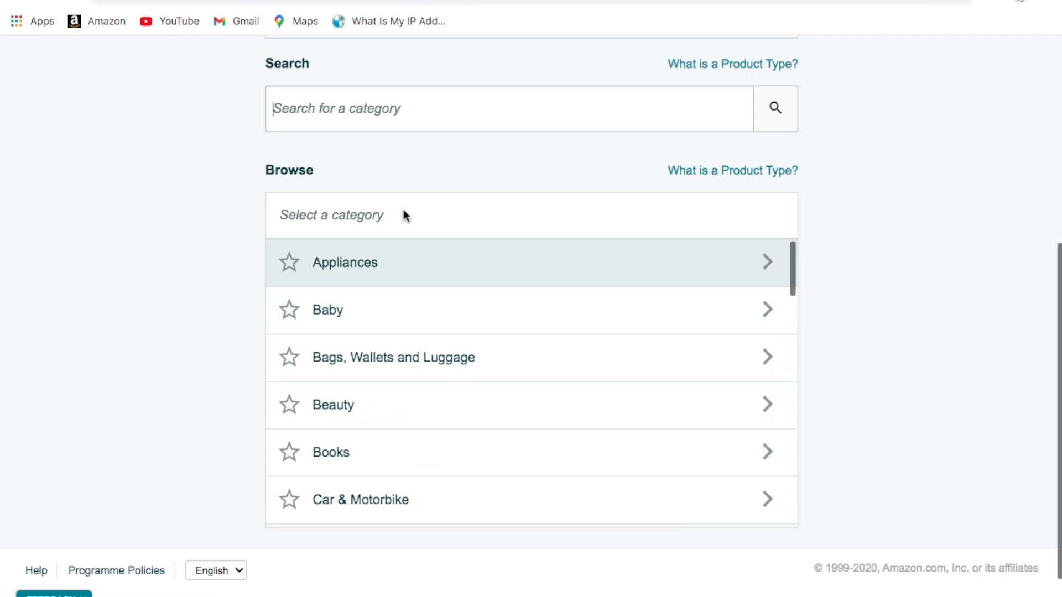
left_click(358, 113)
type("P")
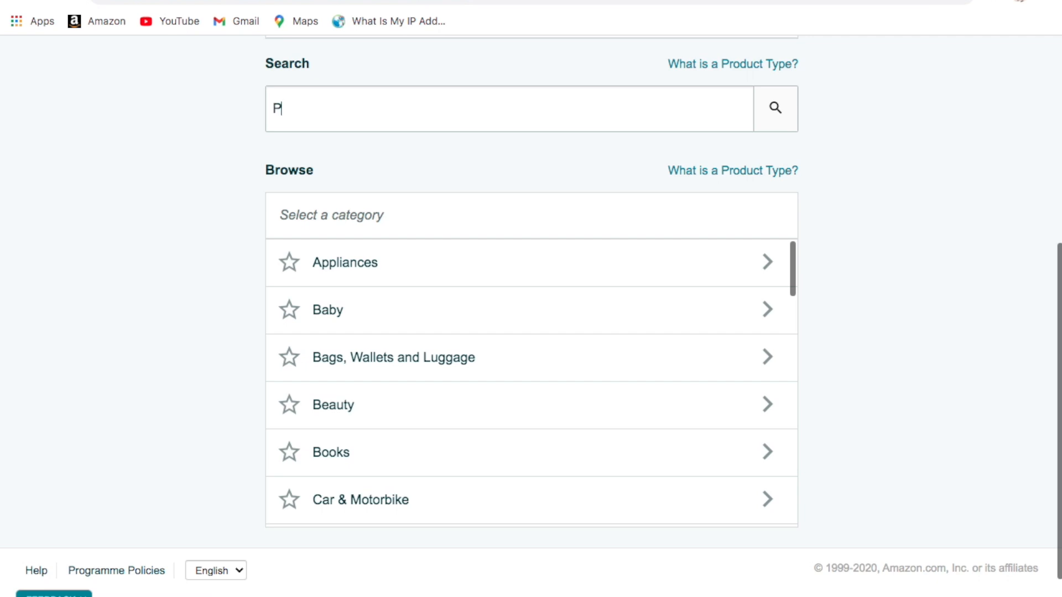
type("en Stand")
key("Return")
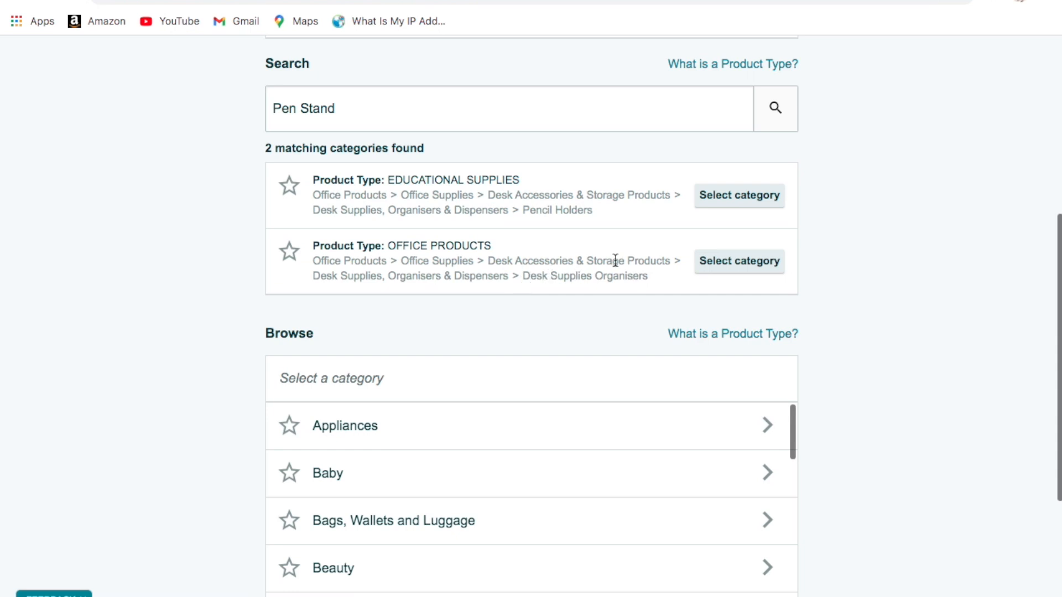
left_click(736, 270)
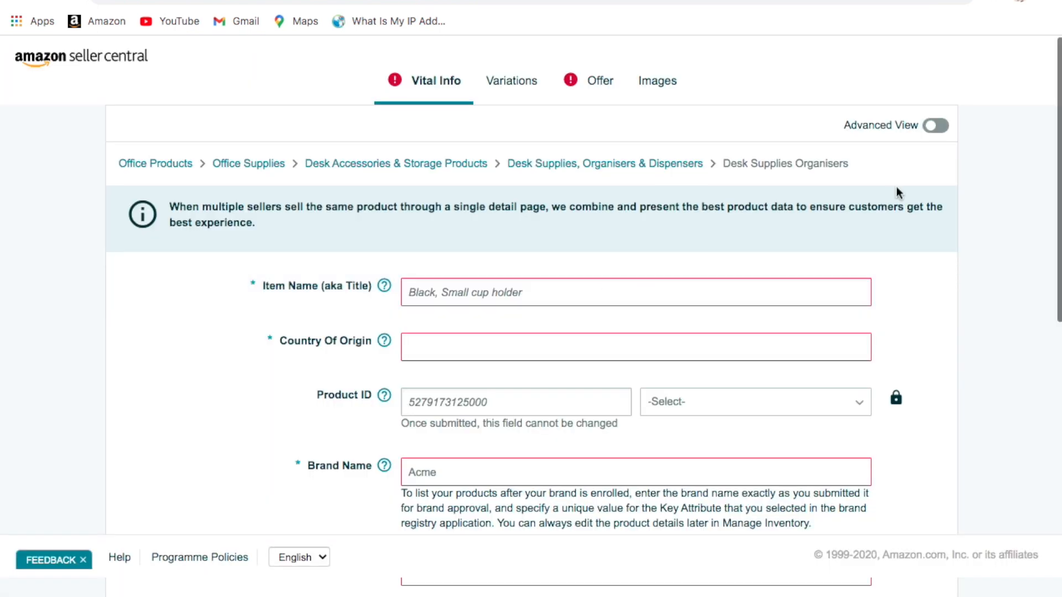
- Turn on Advanced View for the new listing and look through its Vital Info fields
left_click(937, 126)
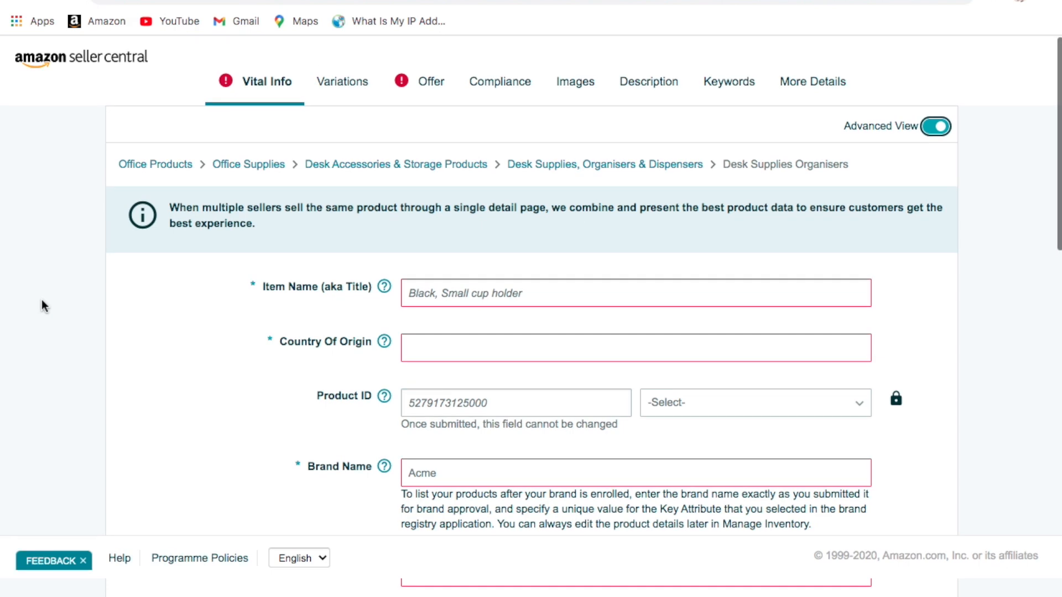
scroll(144, 308, "down", 9)
scroll(145, 314, "down", 3)
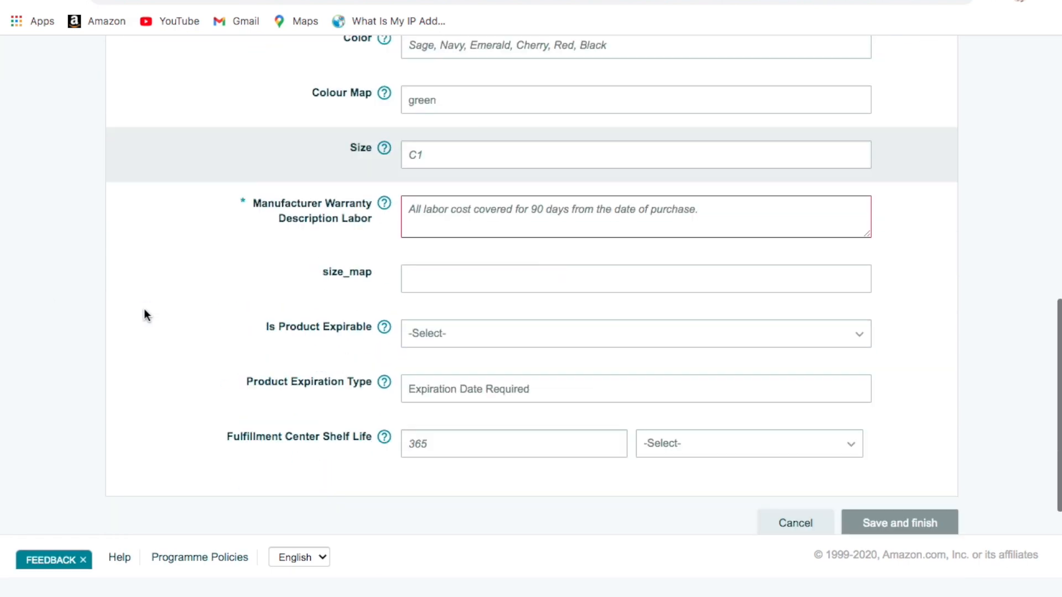
scroll(145, 314, "up", 13)
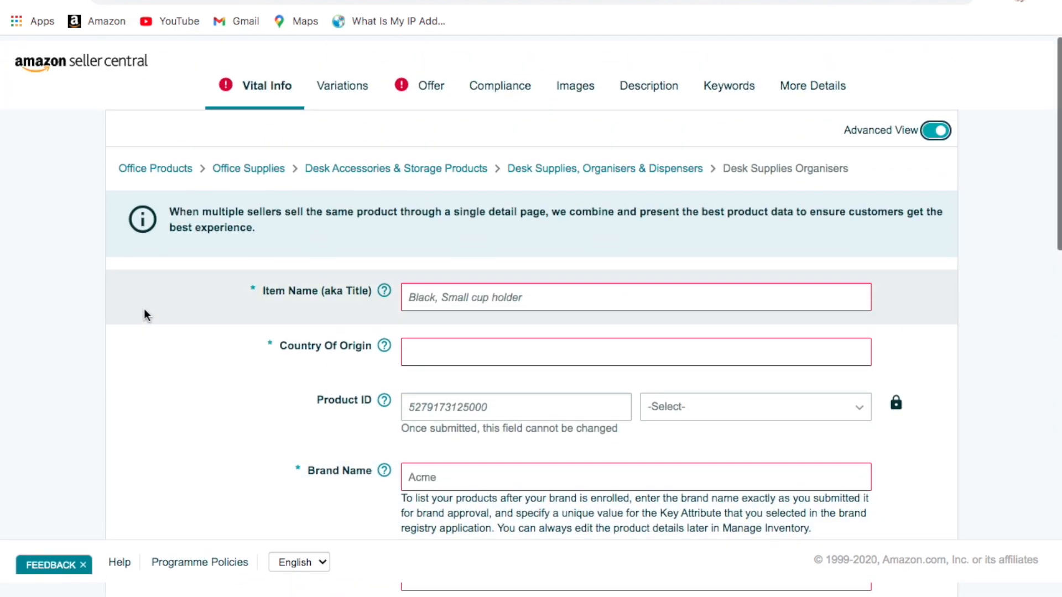
- Enter "Xyz Multipurpose Stationary Stand for Office (Back)" as the item name
scroll(114, 331, "down", 3)
scroll(199, 282, "up", 2)
left_click(465, 283)
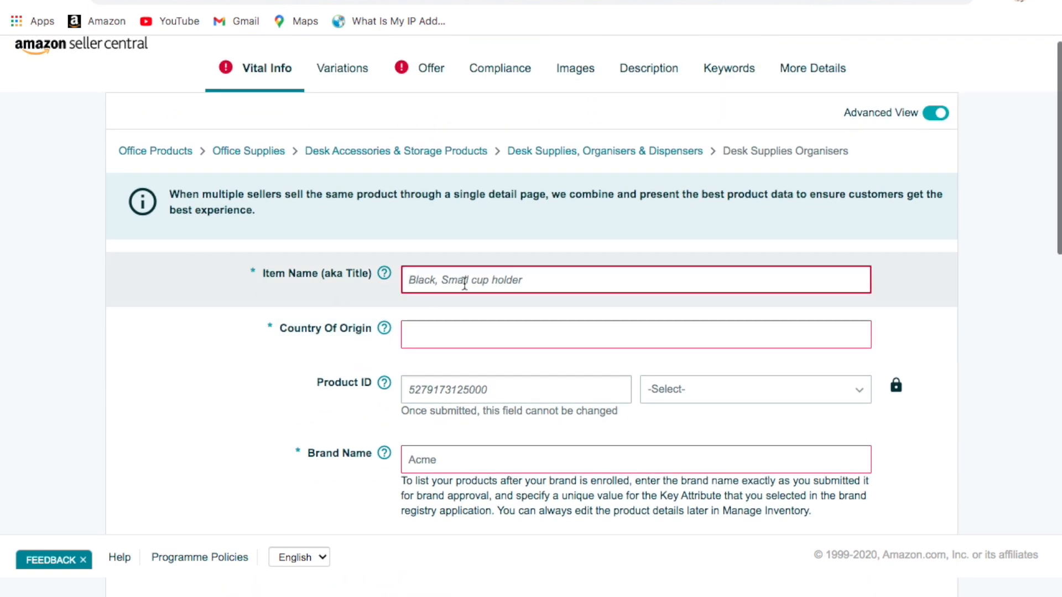
type("Xyz")
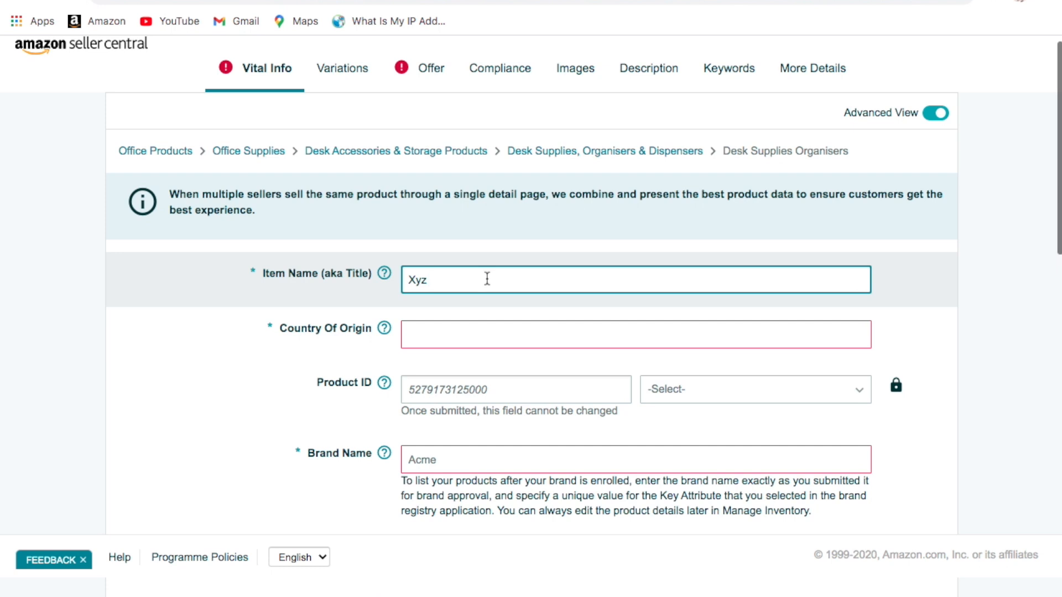
type("Multipurpose Stationary Stand for Office (")
type(")Back")
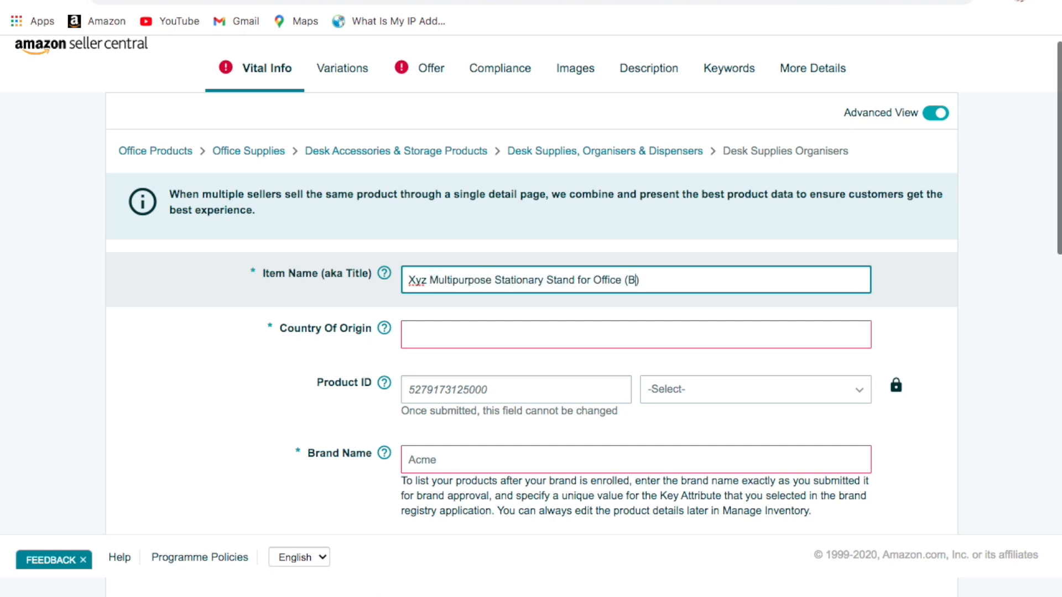
- Set the product's country of origin to India
scroll(632, 293, "down", 1)
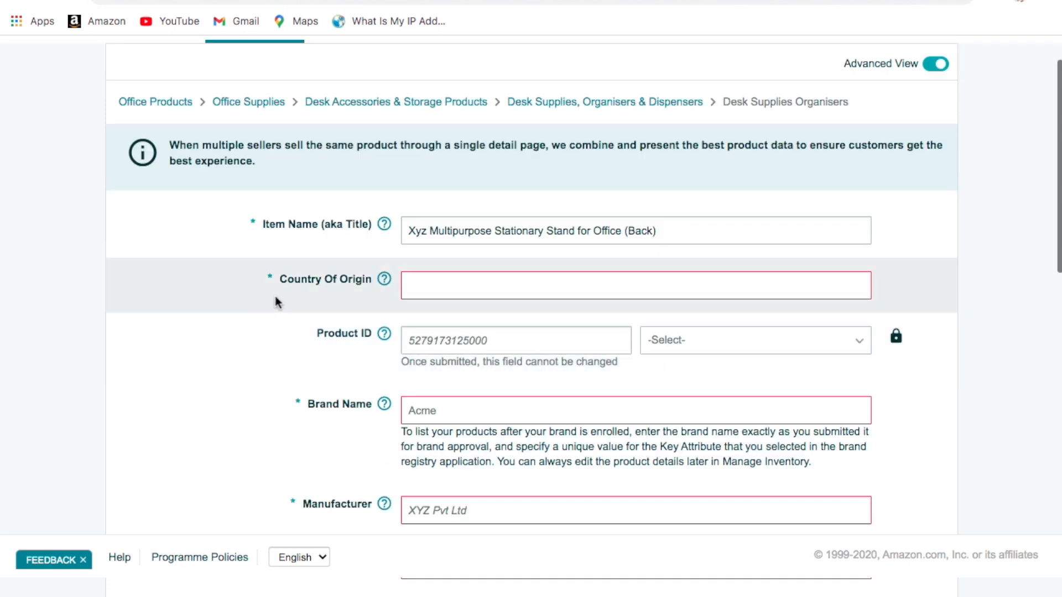
mouse_move(389, 279)
left_click(418, 287)
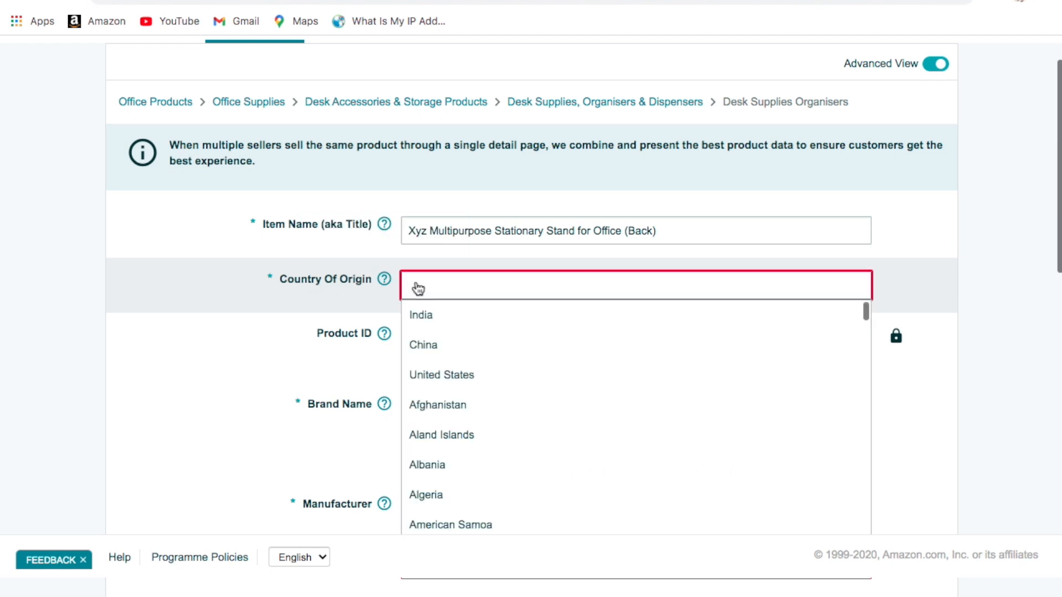
left_click(446, 313)
scroll(356, 305, "down", 1)
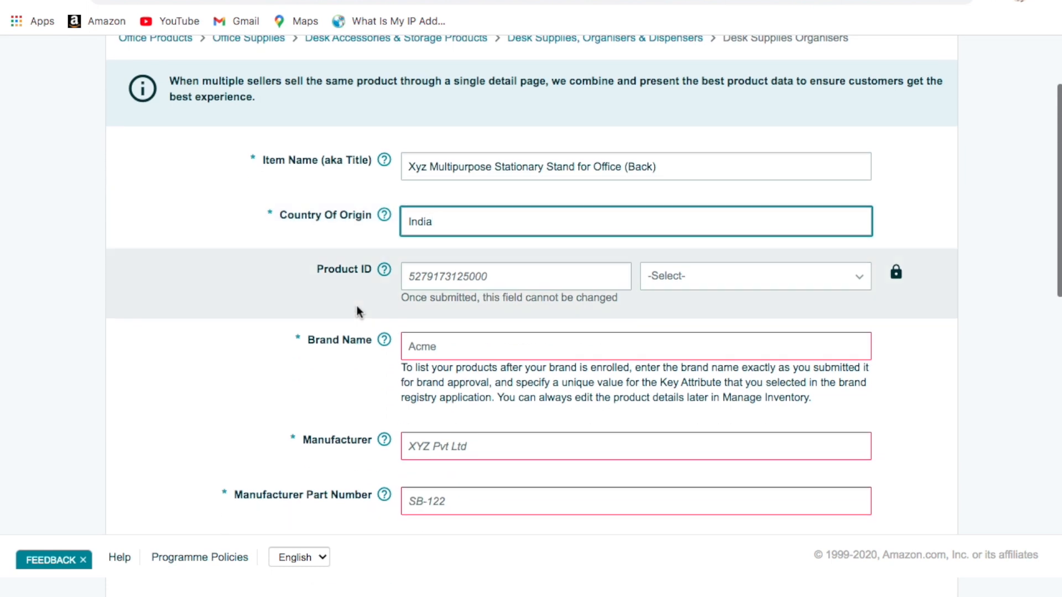
left_click(281, 303)
- Enter "Xyz" as the brand name, leaving the product ID empty
scroll(343, 273, "down", 1)
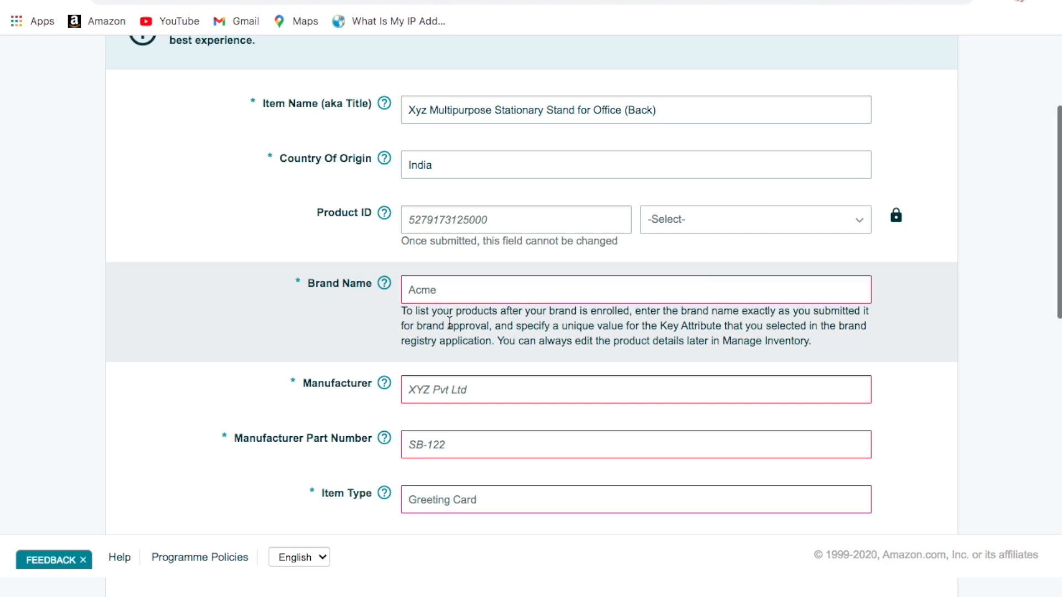
left_click(447, 298)
type("Xyz")
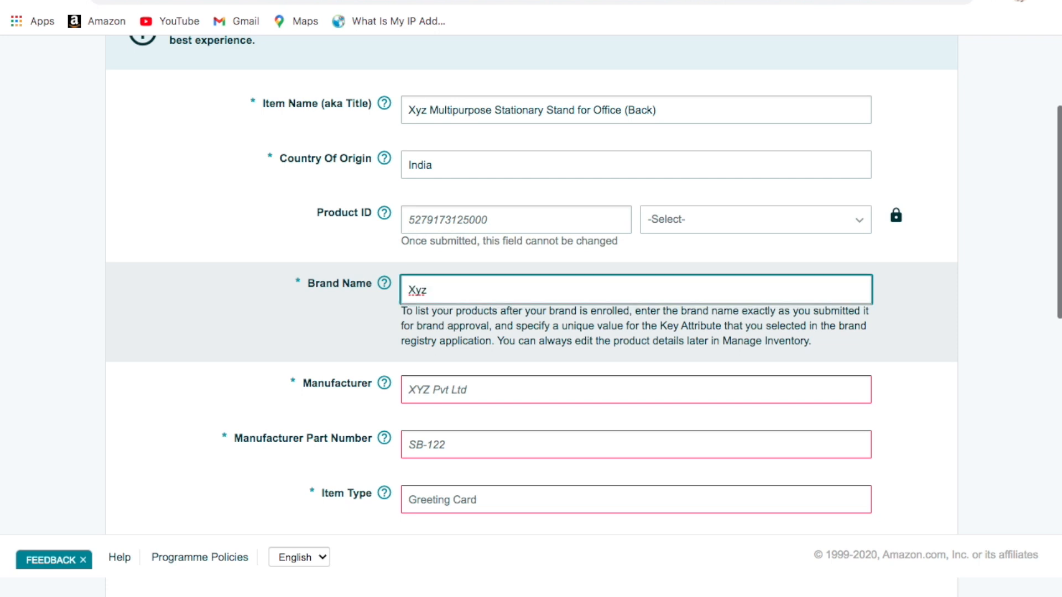
key("BackSpace")
key("BackSpace")
type("YZ")
key("BackSpace")
key("BackSpace")
type("yz")
left_click(436, 331)
- Enter "Xyz" as the manufacturer and "PN-10" as the manufacturer part number
scroll(387, 318, "down", 1)
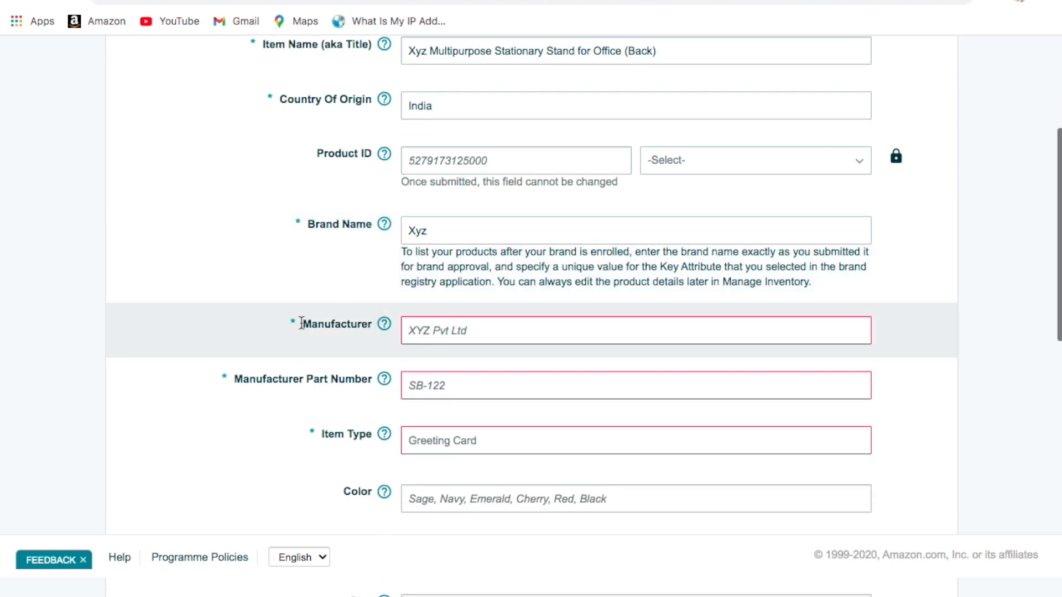
left_click(431, 325)
type("Xyz")
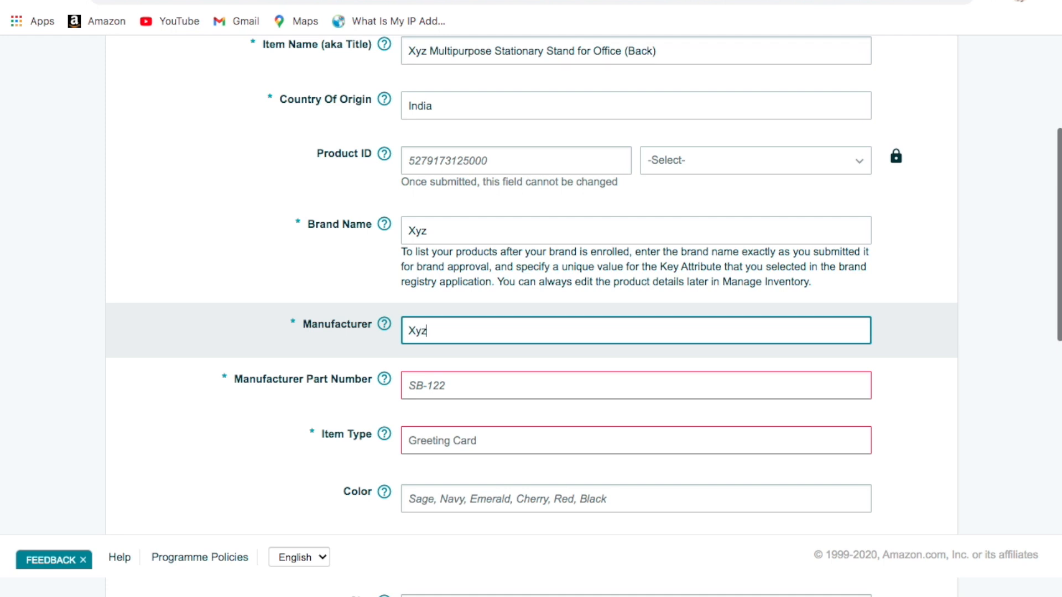
scroll(476, 365, "down", 1)
left_click(482, 361)
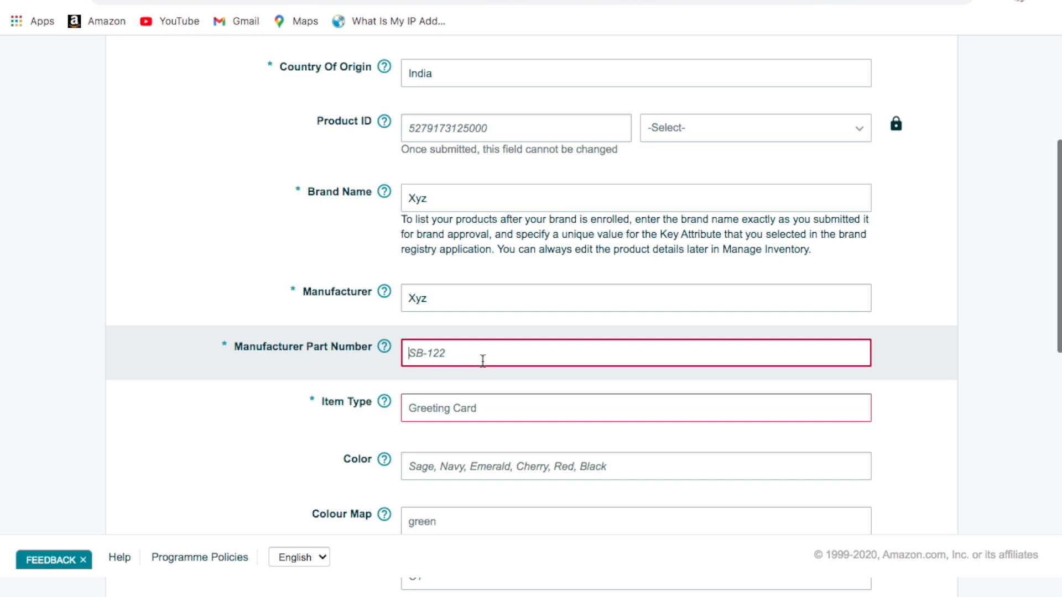
type("PN")
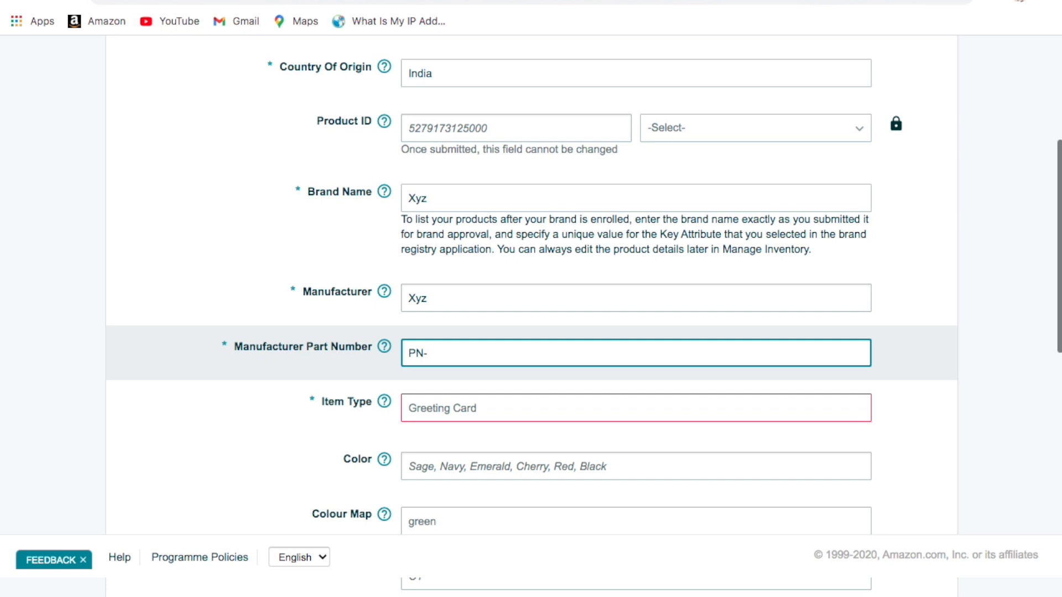
type("-10")
- Filter the item types by "PEN" and set the item type to Pencil Holders
scroll(471, 345, "down", 2)
scroll(354, 321, "down", 1)
left_click(339, 306)
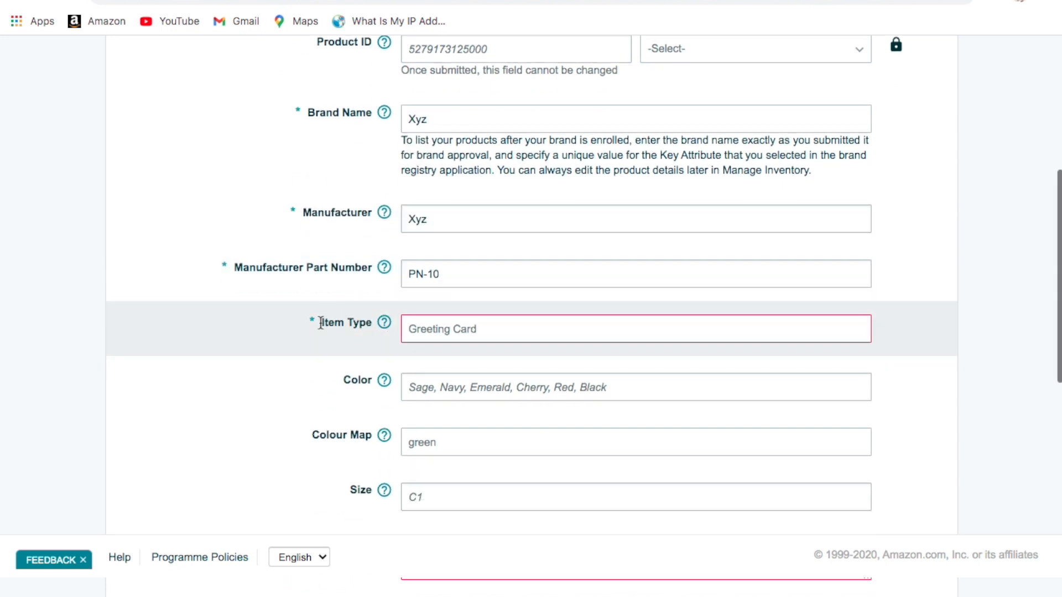
left_click(450, 337)
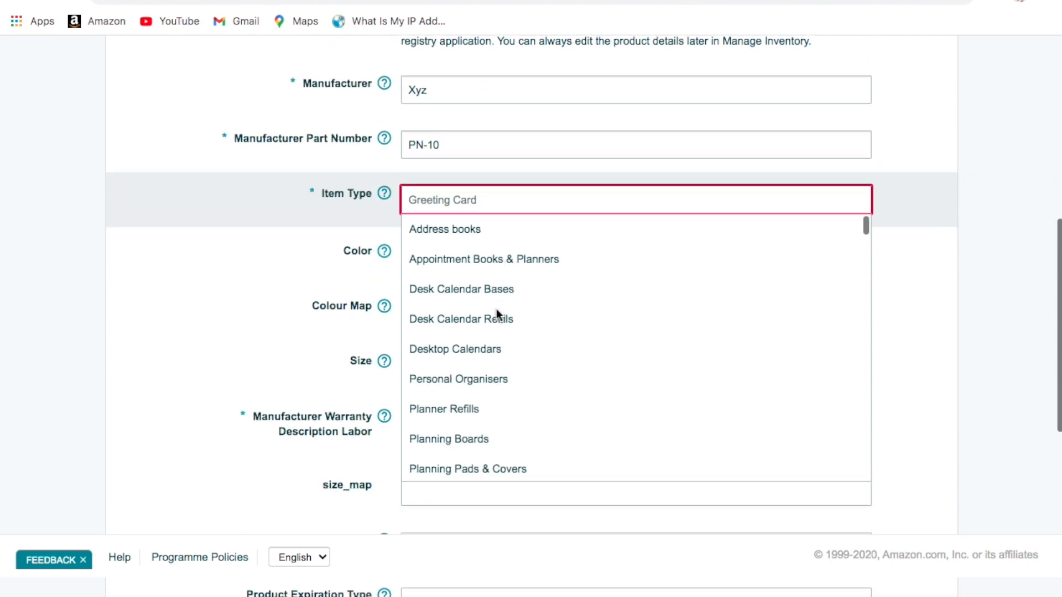
scroll(505, 339, "down", 4)
scroll(501, 387, "down", 2)
scroll(500, 442, "down", 3)
scroll(509, 294, "down", 3)
type("PEN")
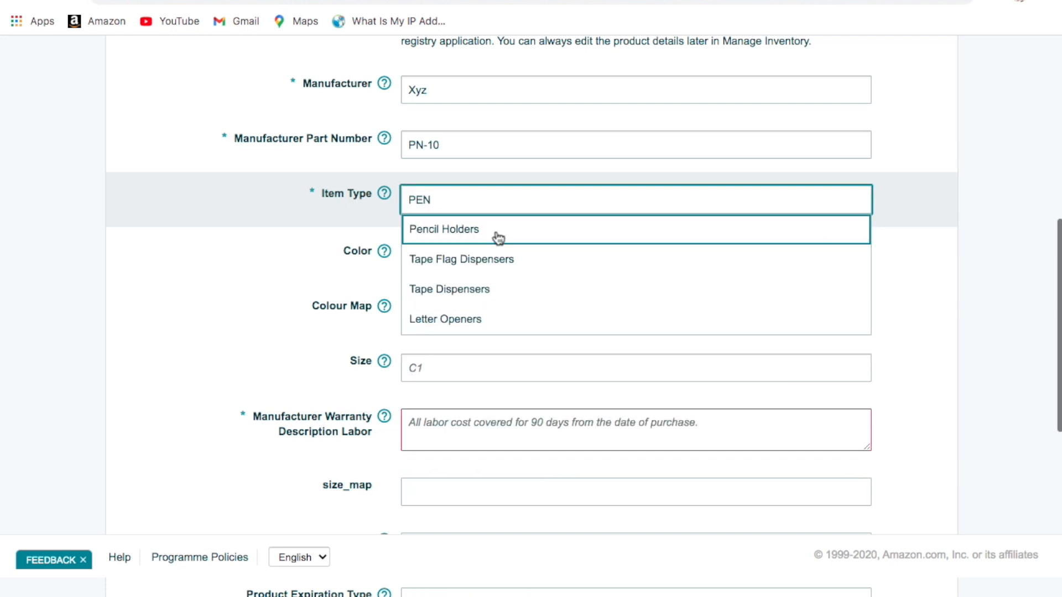
left_click(497, 237)
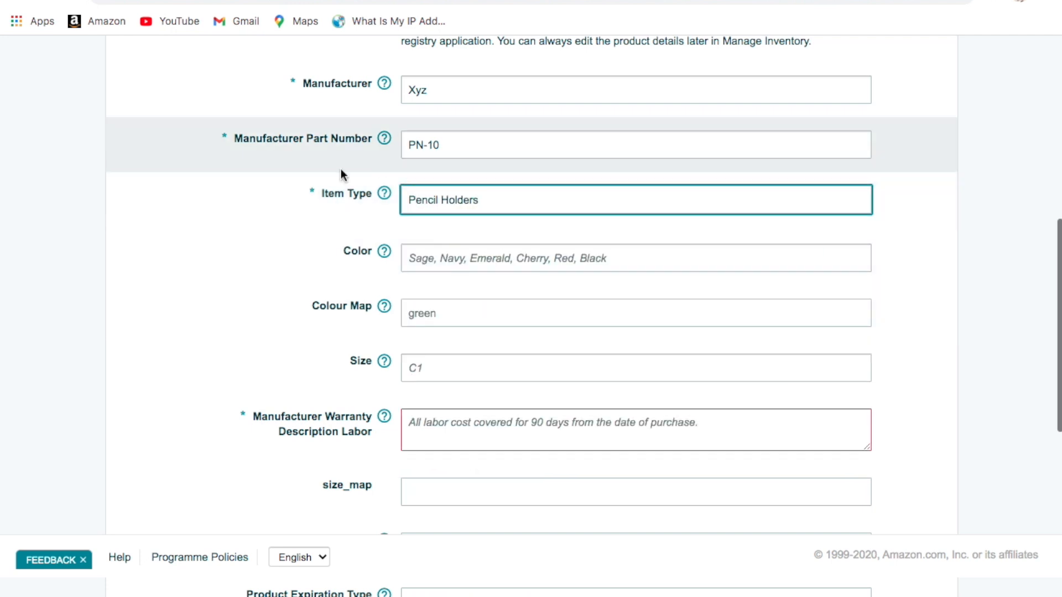
- Set both the color and the colour map of the product to Black
scroll(511, 246, "down", 1)
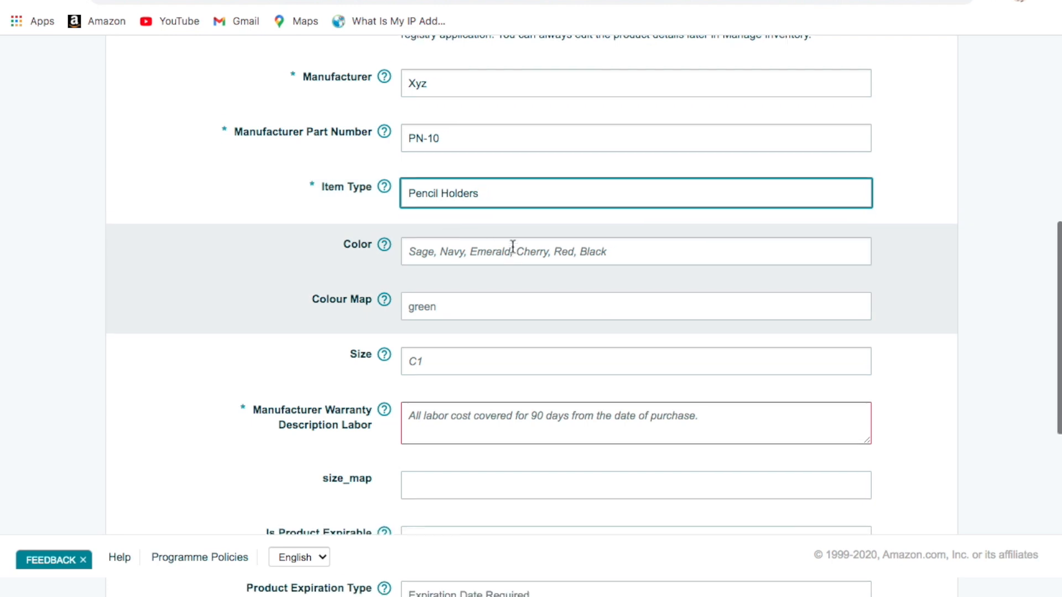
left_click(461, 229)
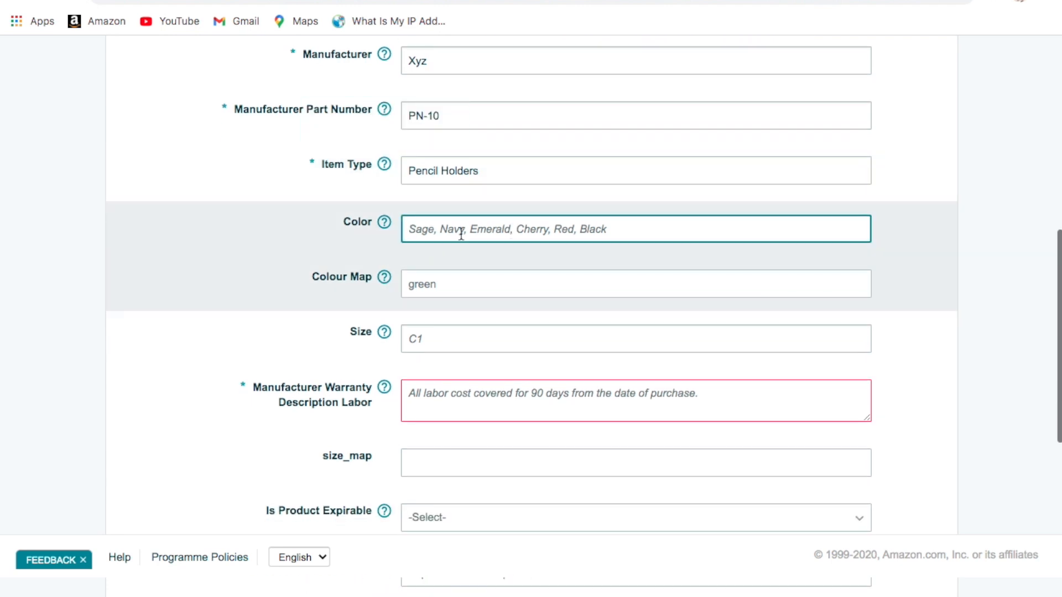
type("BLACK")
key("BackSpace")
key("BackSpace")
key("BackSpace")
key("BackSpace")
type("la")
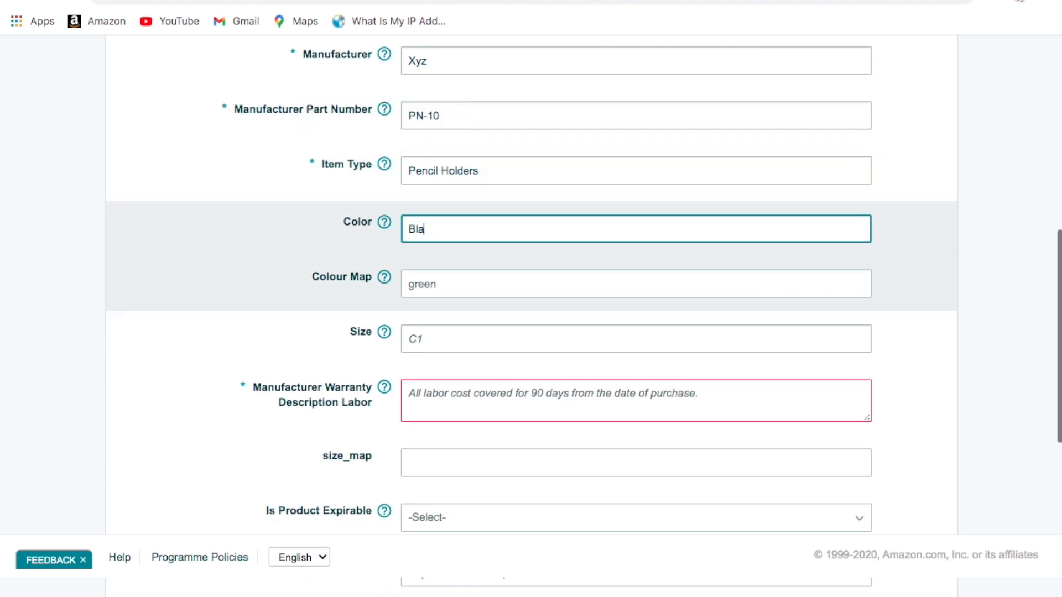
type("ck")
key("Tab")
key("Tab")
type("B")
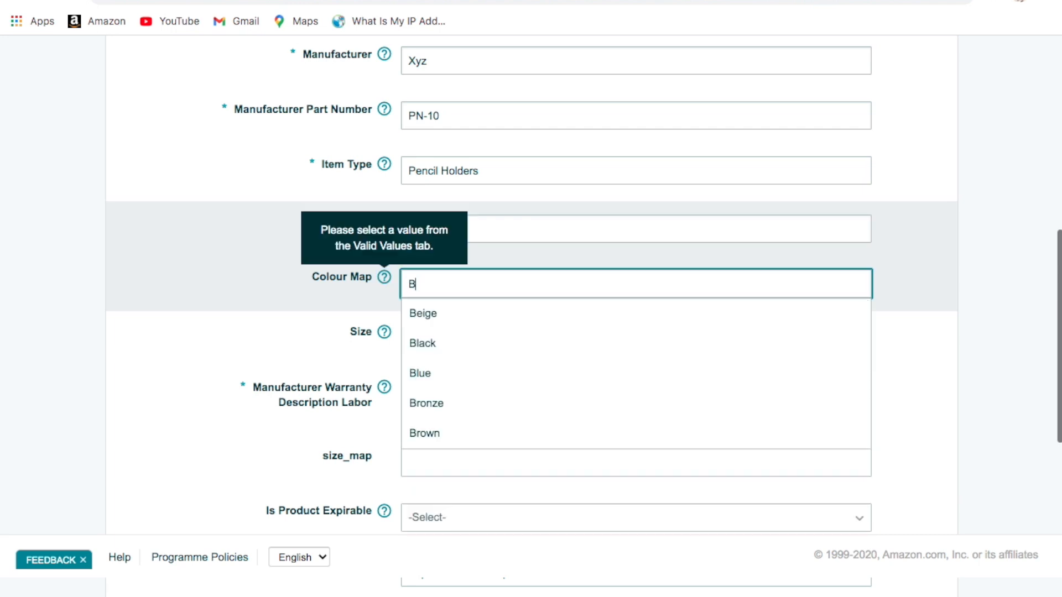
type("lack")
key("Tab")
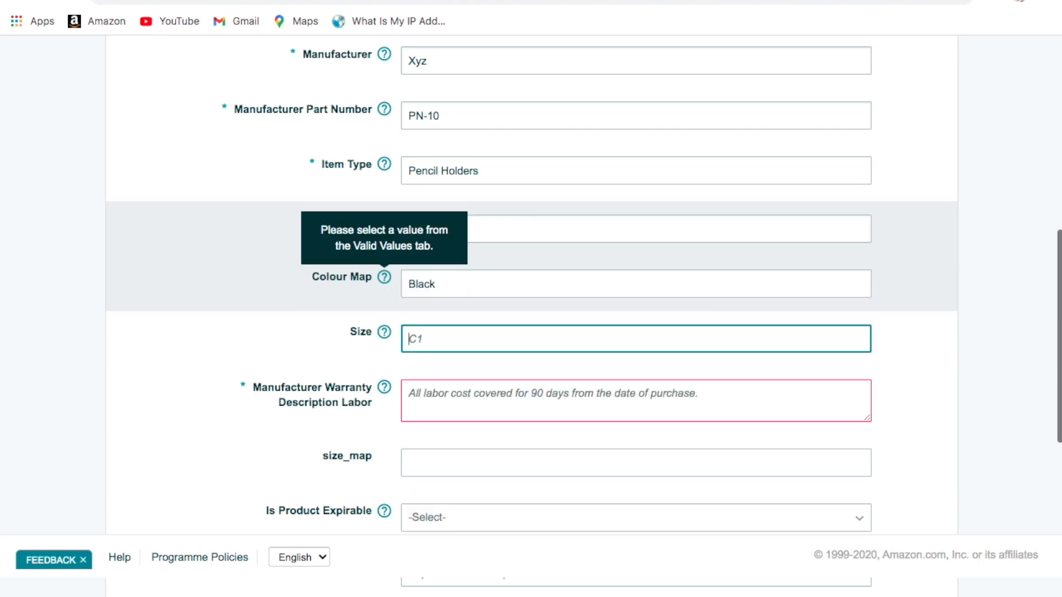
- Enter "Medium" as the product size
left_click(212, 313)
left_click(474, 343)
type("M")
key("BackSpace")
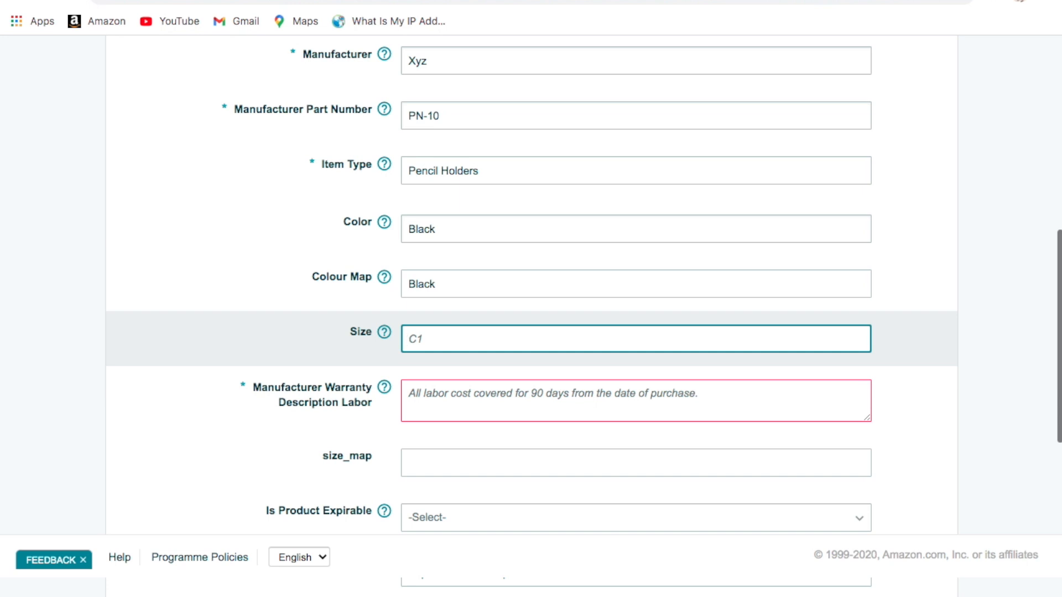
type("Medium")
key("Tab")
- Enter "Xyz" as the manufacturer warranty description for labor
scroll(277, 370, "down", 1)
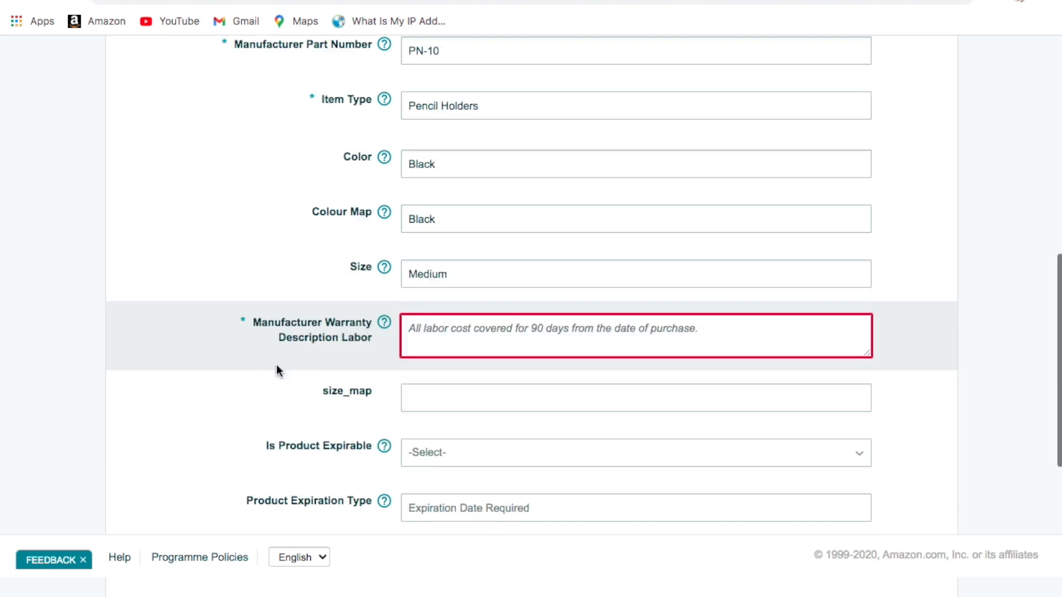
left_click(306, 371)
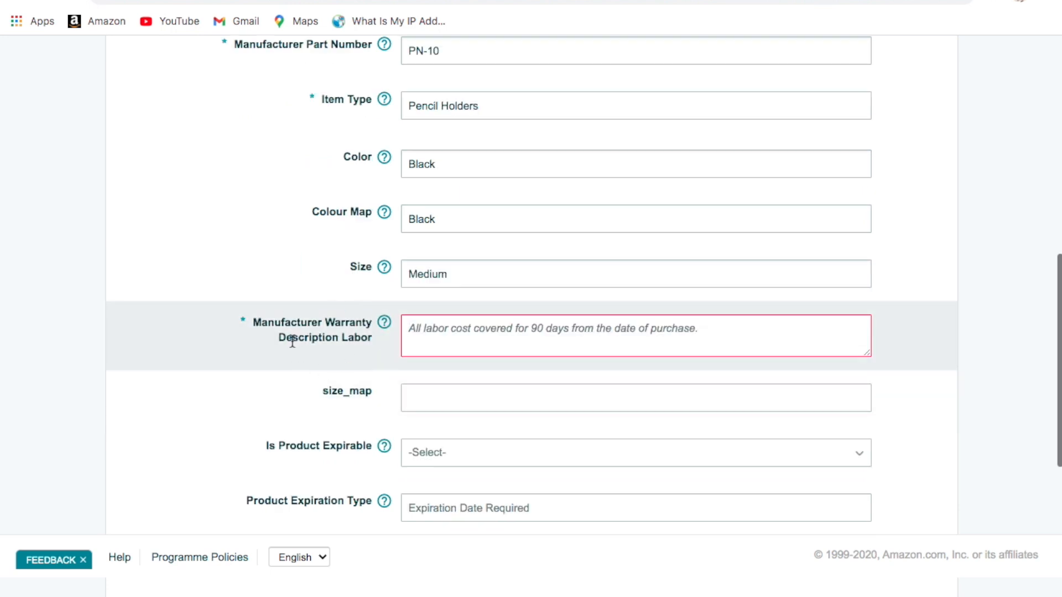
left_click(453, 349)
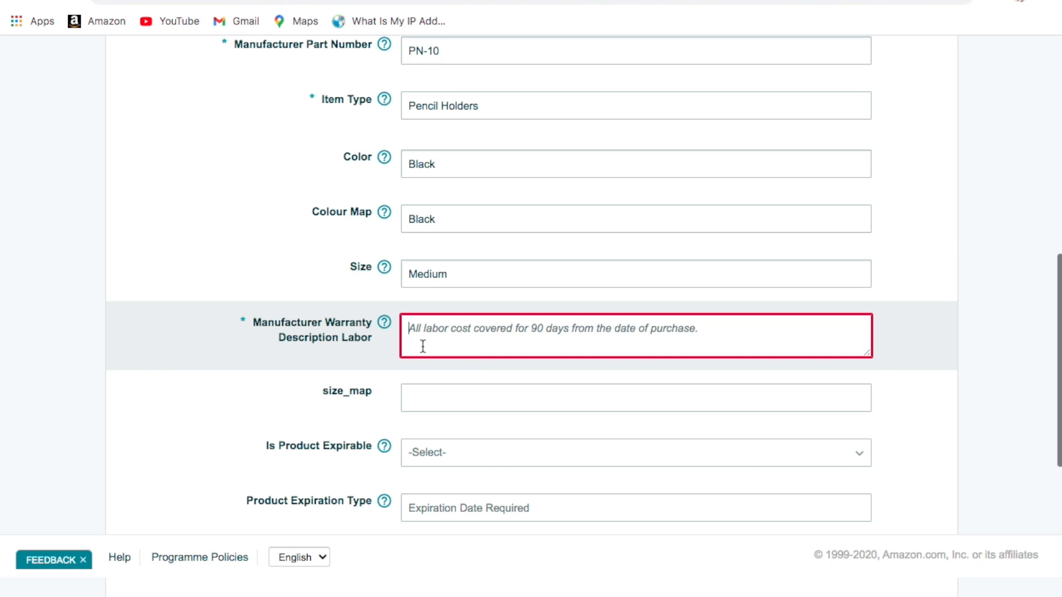
type("Xyz")
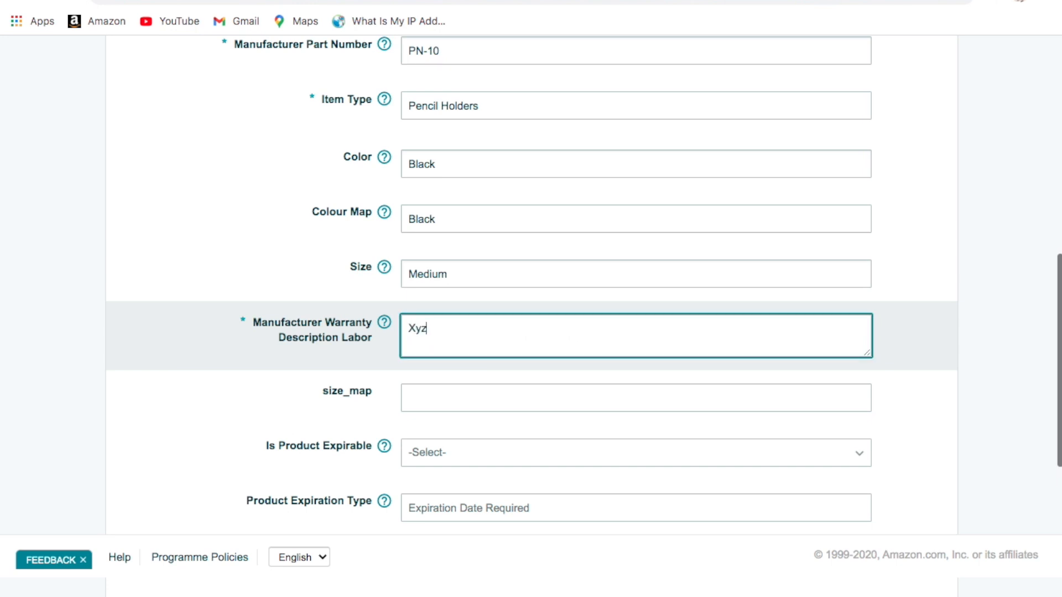
- Set the product's size map to Medium
scroll(432, 333, "down", 1)
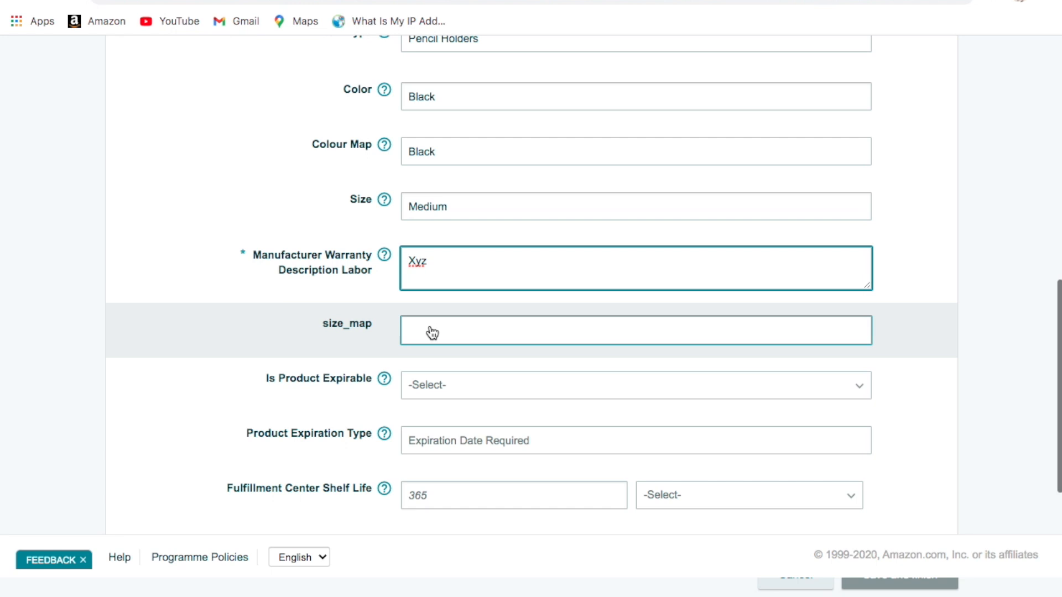
scroll(403, 297, "down", 1)
left_click(407, 285)
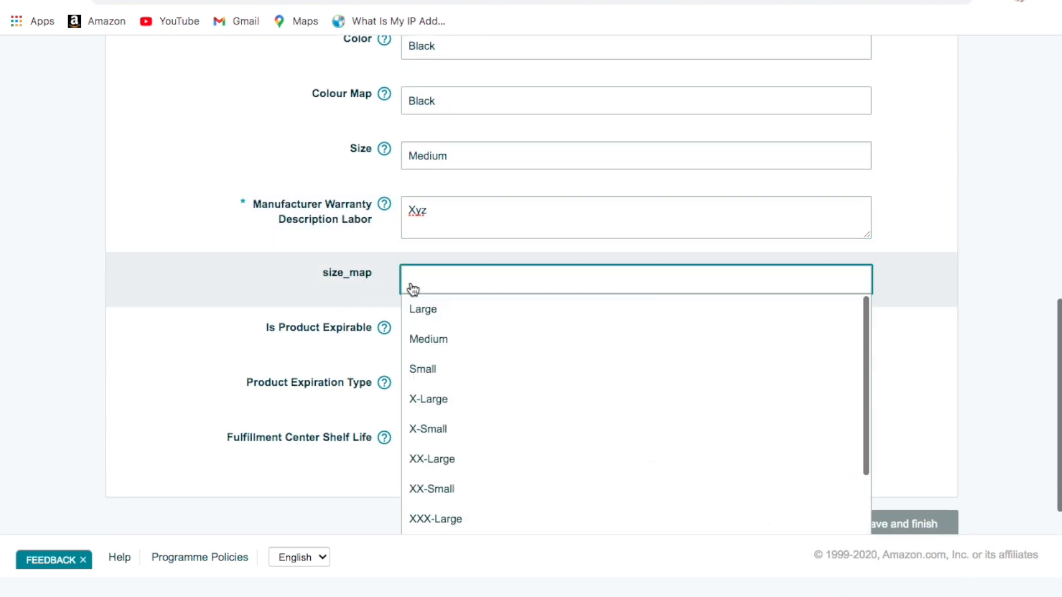
left_click(441, 339)
- Specify that the product is not expirable by choosing No
scroll(362, 299, "down", 1)
left_click(320, 274)
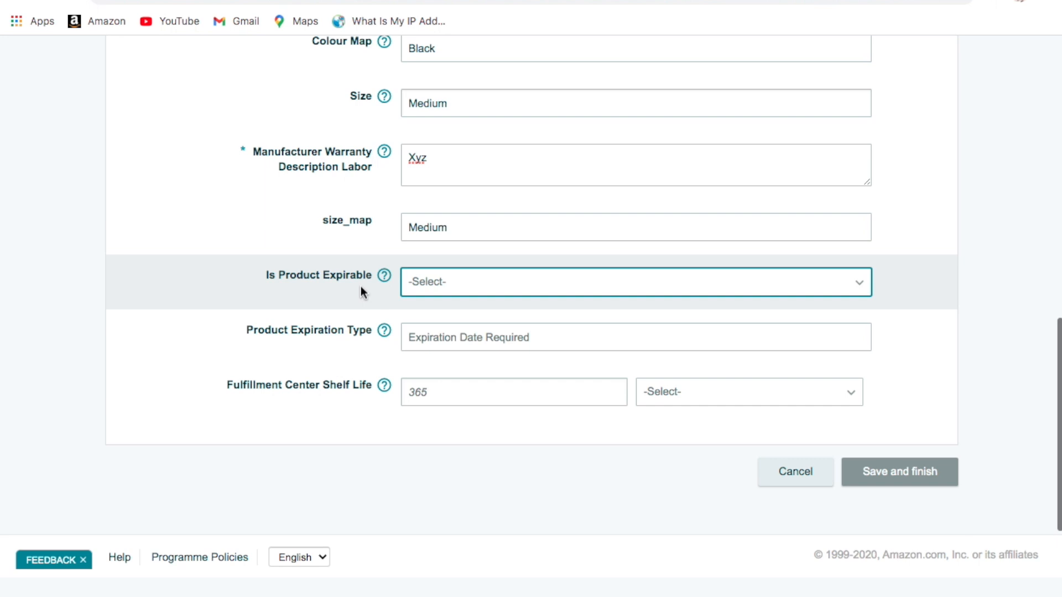
scroll(361, 287, "up", 2)
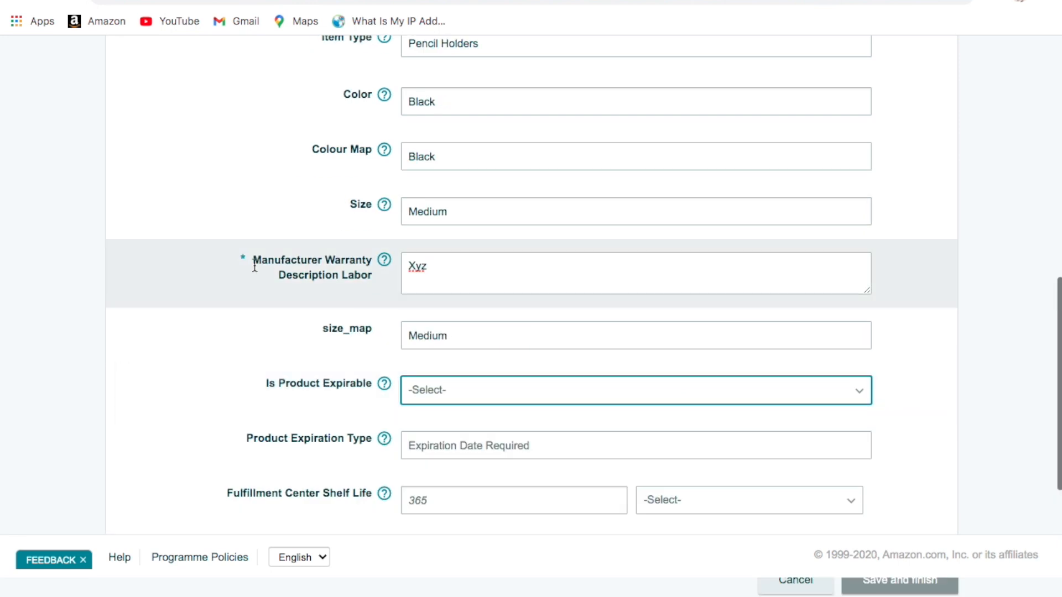
scroll(241, 257, "up", 4)
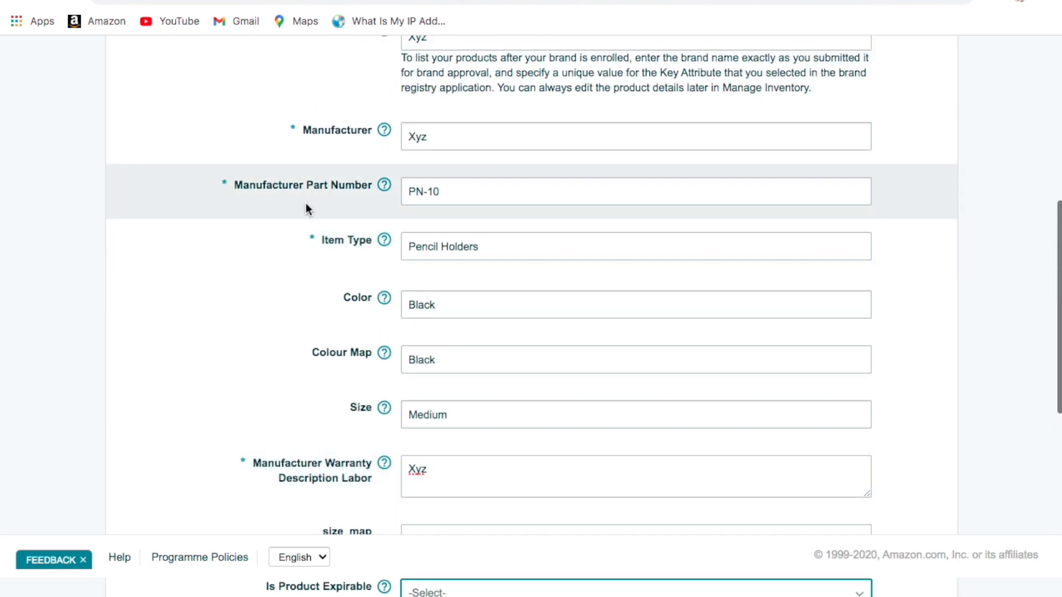
scroll(309, 241, "down", 5)
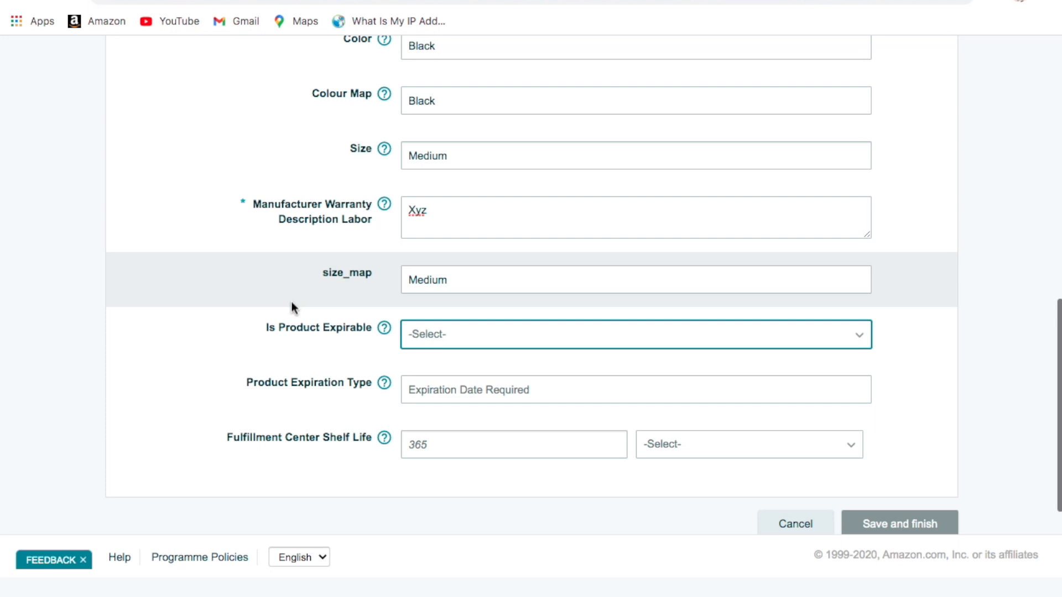
mouse_move(367, 328)
left_click(438, 335)
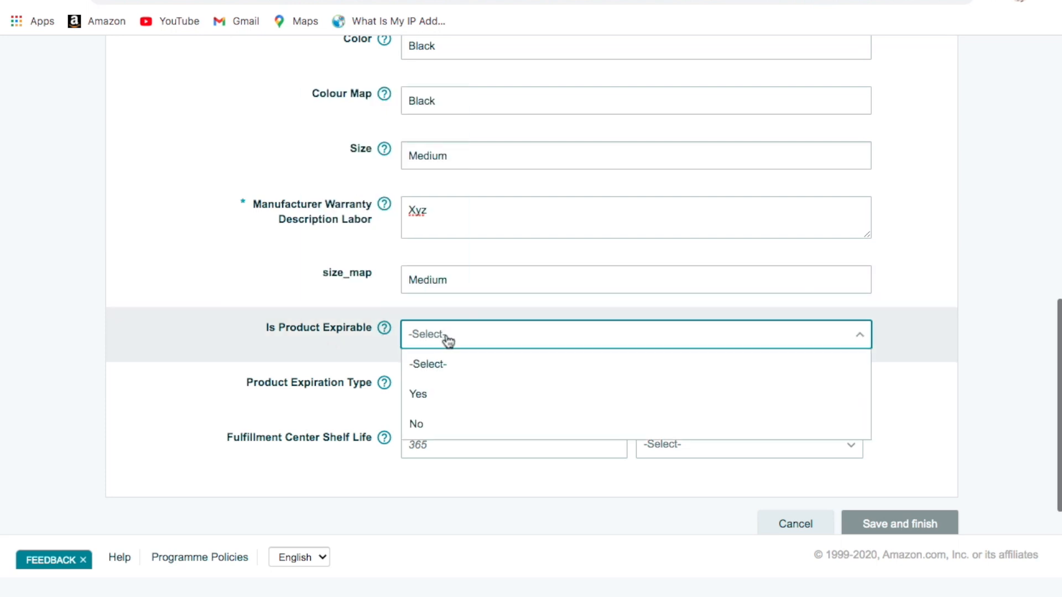
left_click(441, 433)
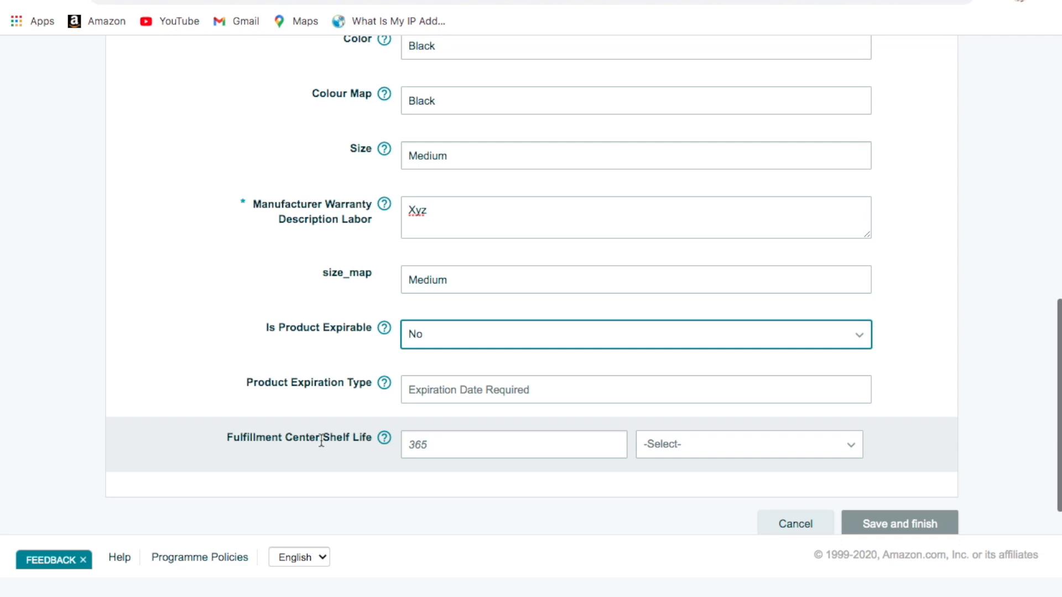
- Go to the product's offer details and set the selling price to ₹200
scroll(325, 419, "up", 10)
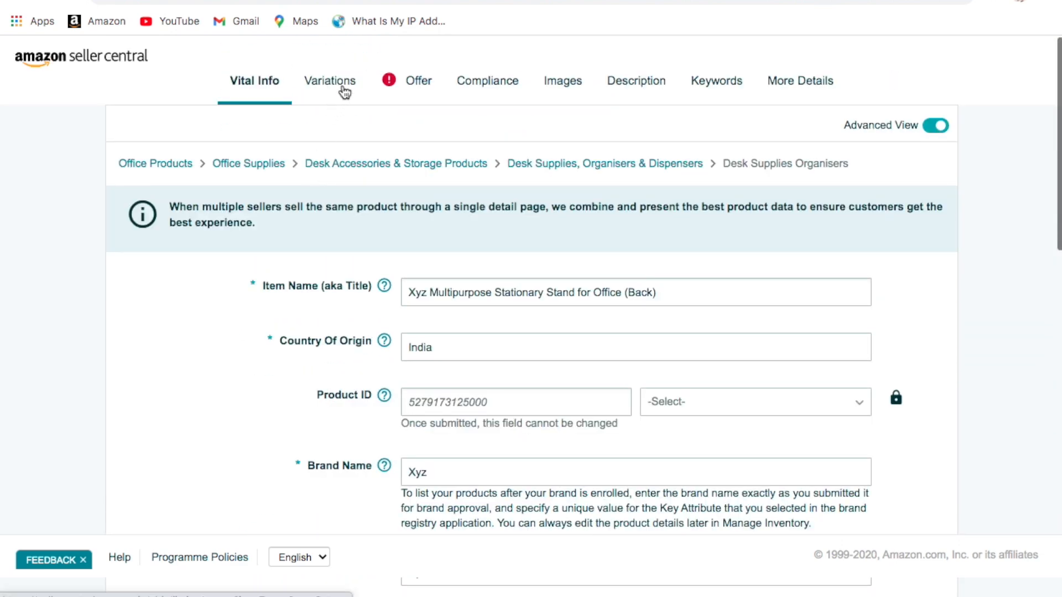
left_click(345, 92)
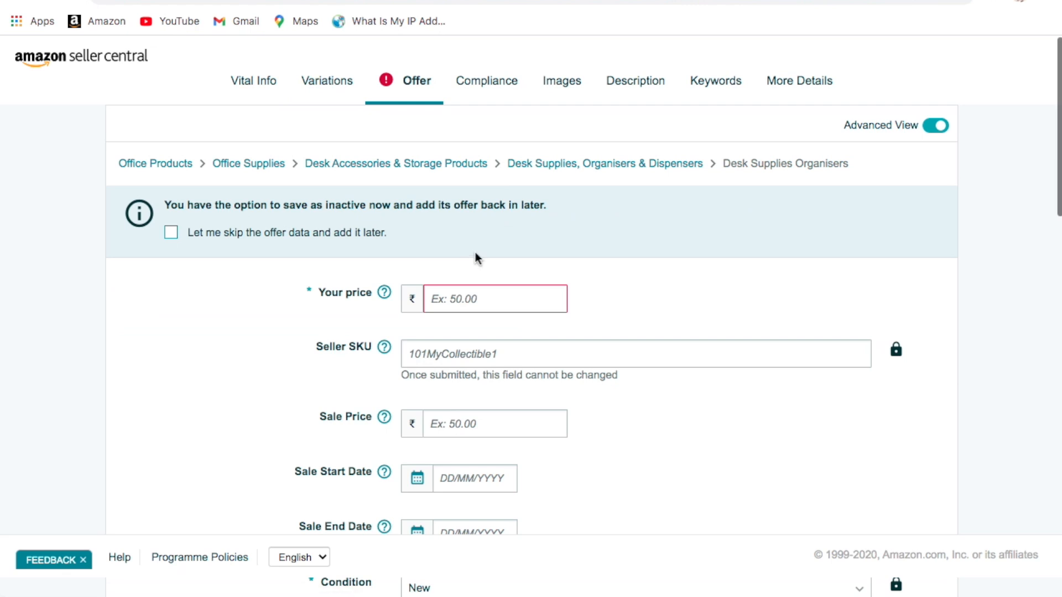
scroll(487, 260, "down", 2)
left_click(485, 229)
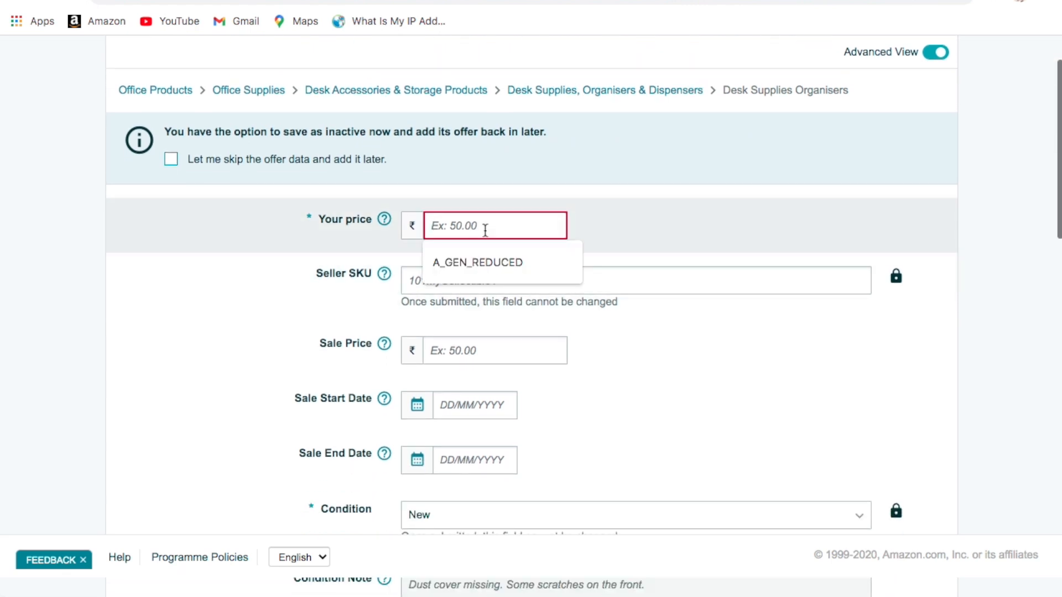
left_click(609, 212)
left_click(546, 221)
type("200")
scroll(526, 239, "down", 1)
left_click(526, 239)
left_click(632, 203)
- Enter "XYZ1" as the seller SKU for the offer
left_click(591, 245)
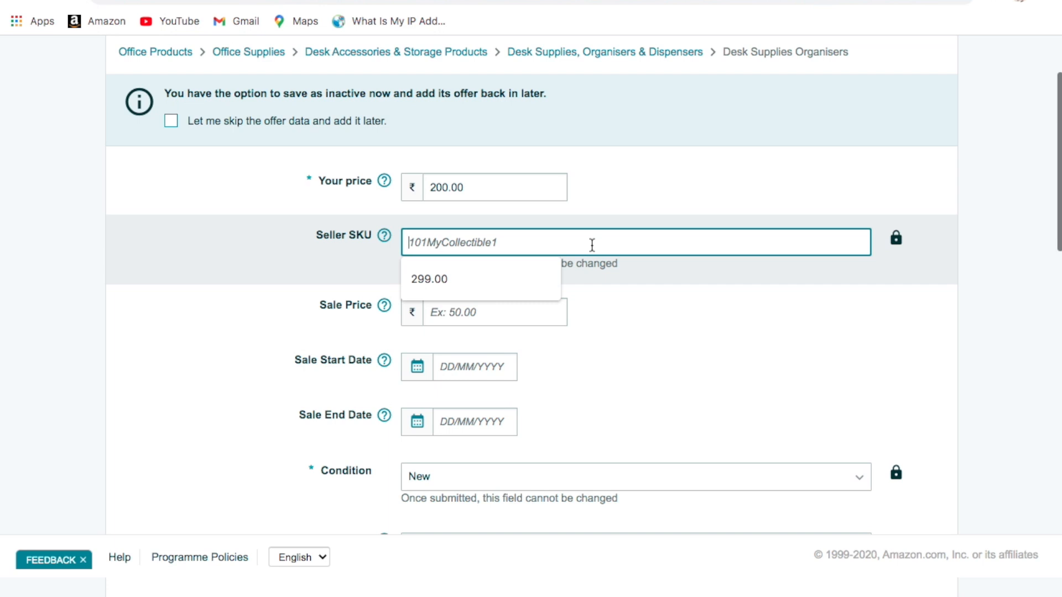
type("XYZ1")
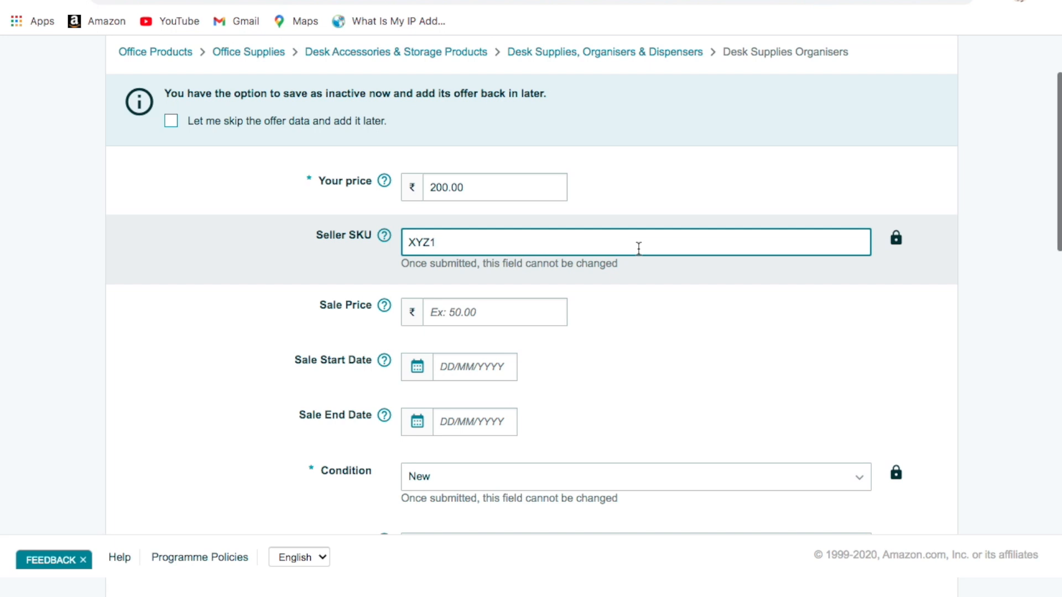
scroll(638, 248, "down", 2)
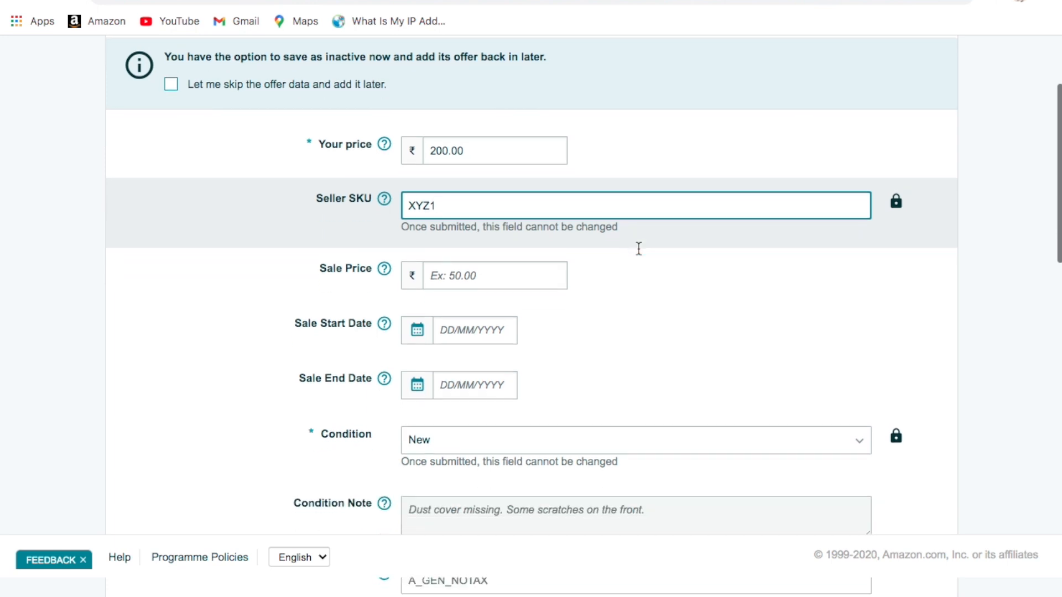
left_click(521, 260)
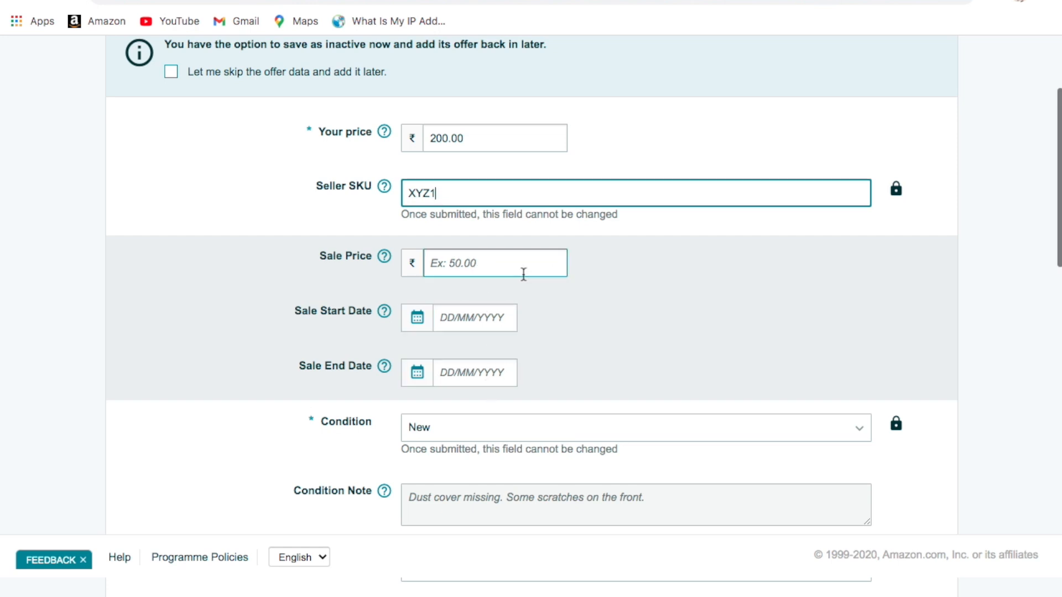
- Filter the product tax codes by "A_GEN_ST" and set the tax code to A_GEN_STANDARD
scroll(569, 266, "down", 3)
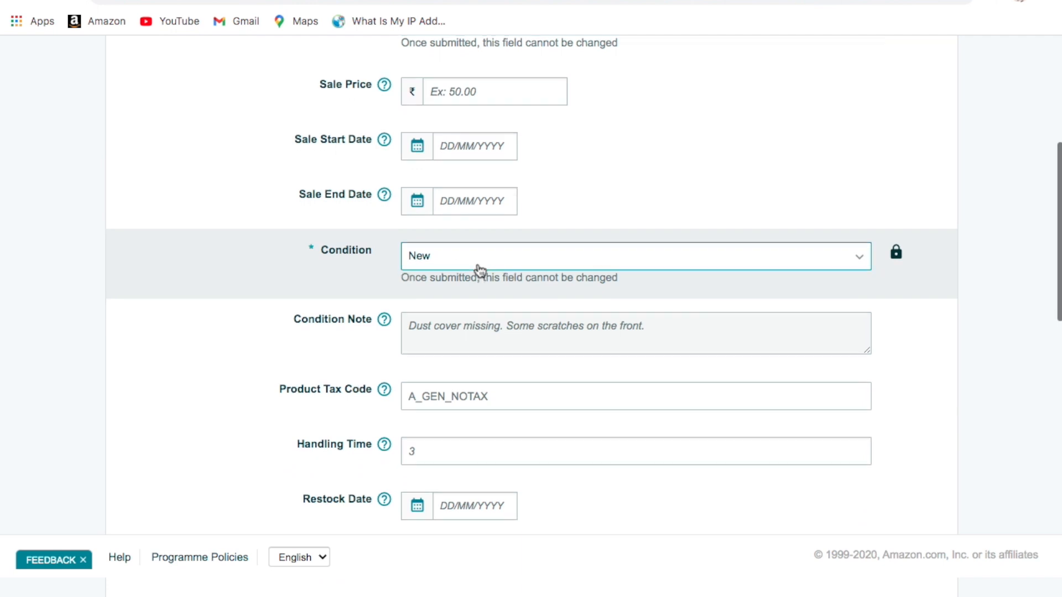
scroll(476, 271, "down", 1)
left_click(430, 335)
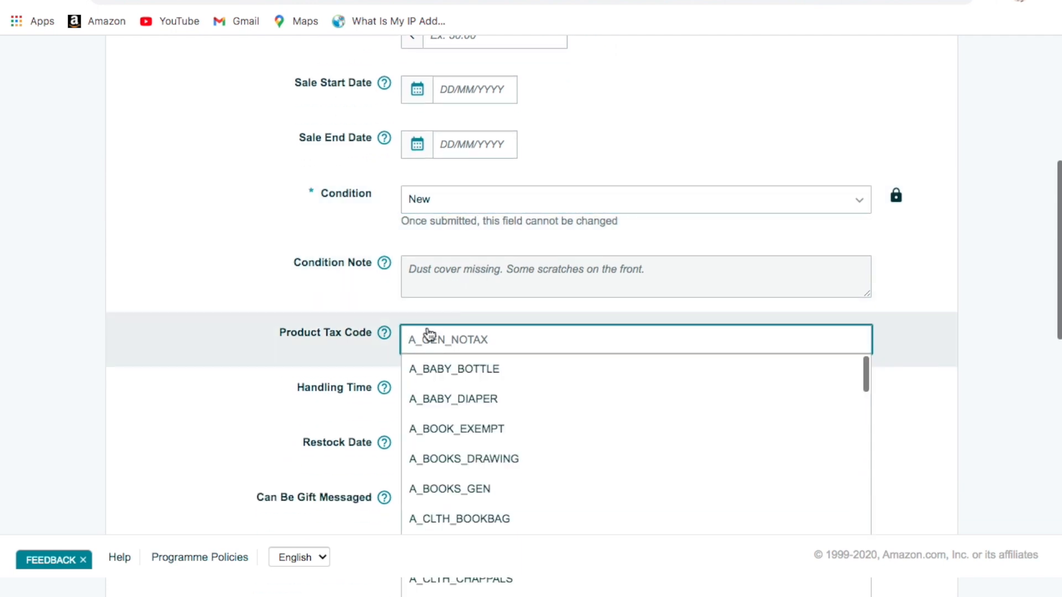
type("A_GEN_ST")
left_click(439, 367)
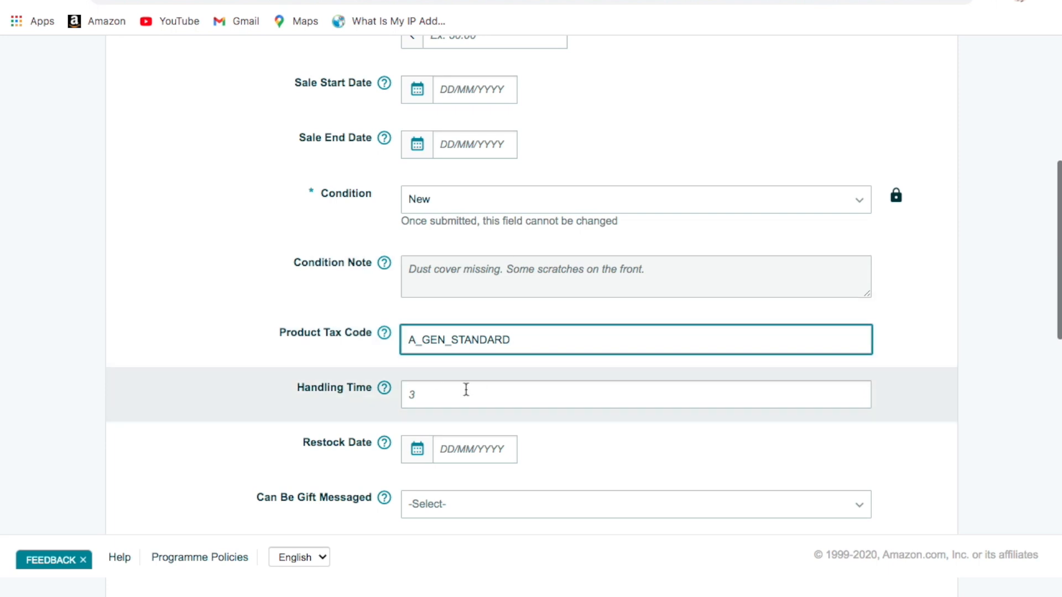
- Examine the optional handling time, restock date, gift message and gift wrap settings of the offer
scroll(552, 379, "down", 2)
scroll(361, 203, "down", 2)
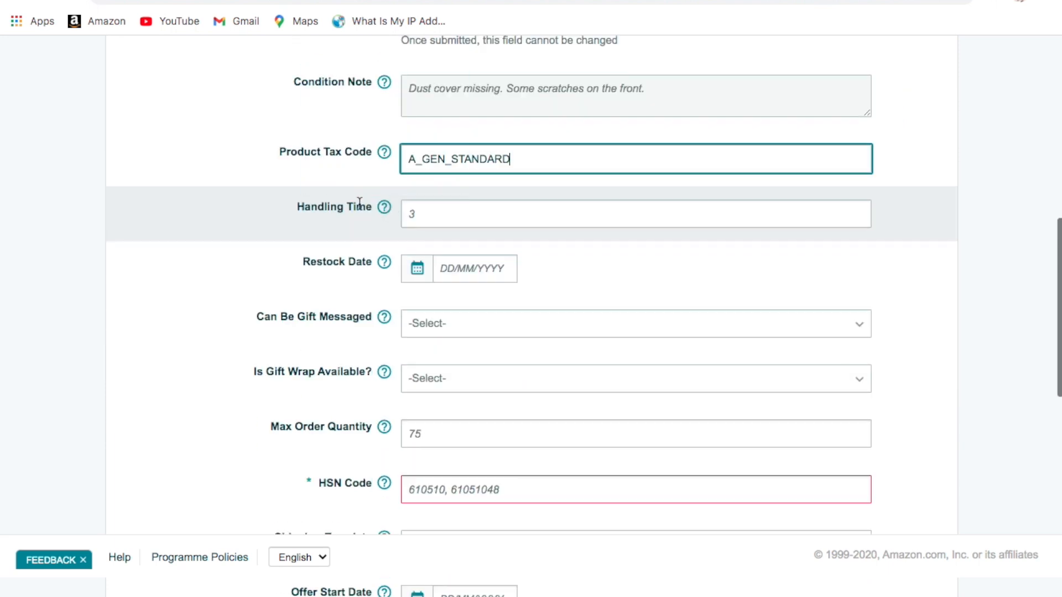
scroll(397, 206, "down", 1)
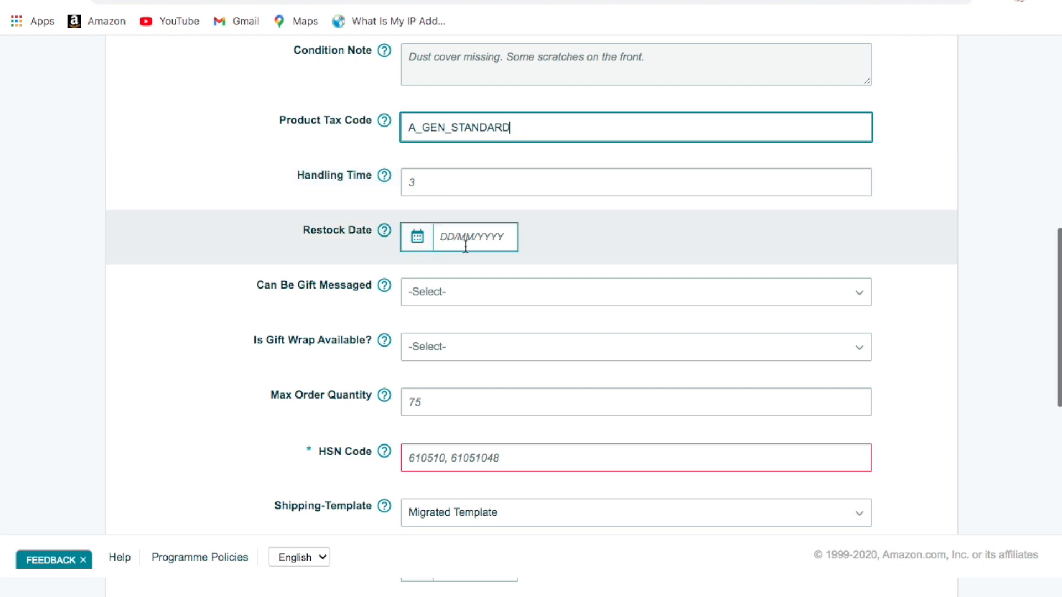
scroll(417, 249, "down", 1)
scroll(431, 246, "down", 2)
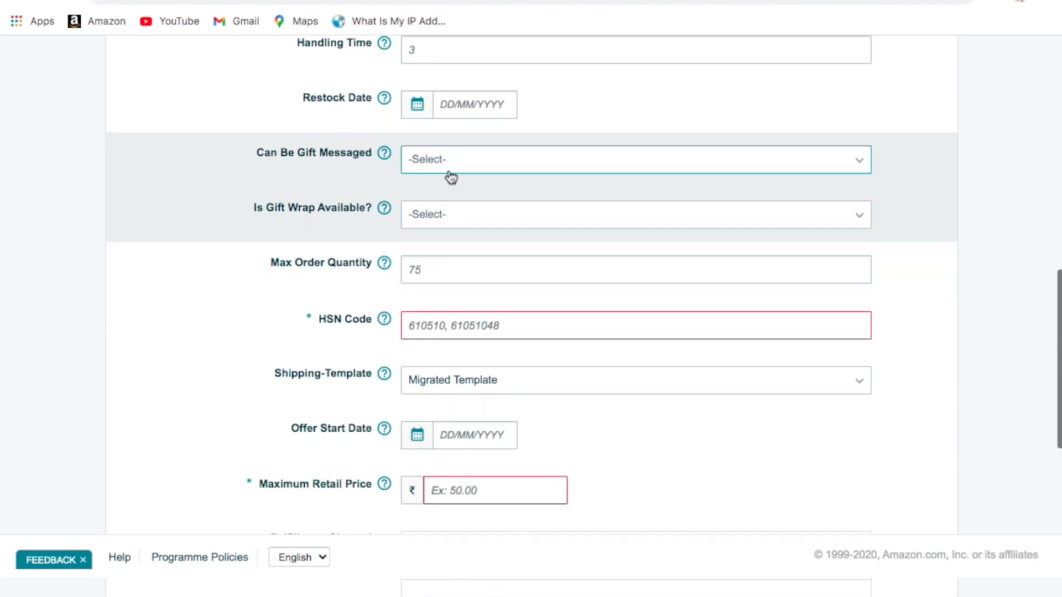
left_click(450, 171)
left_click(337, 138)
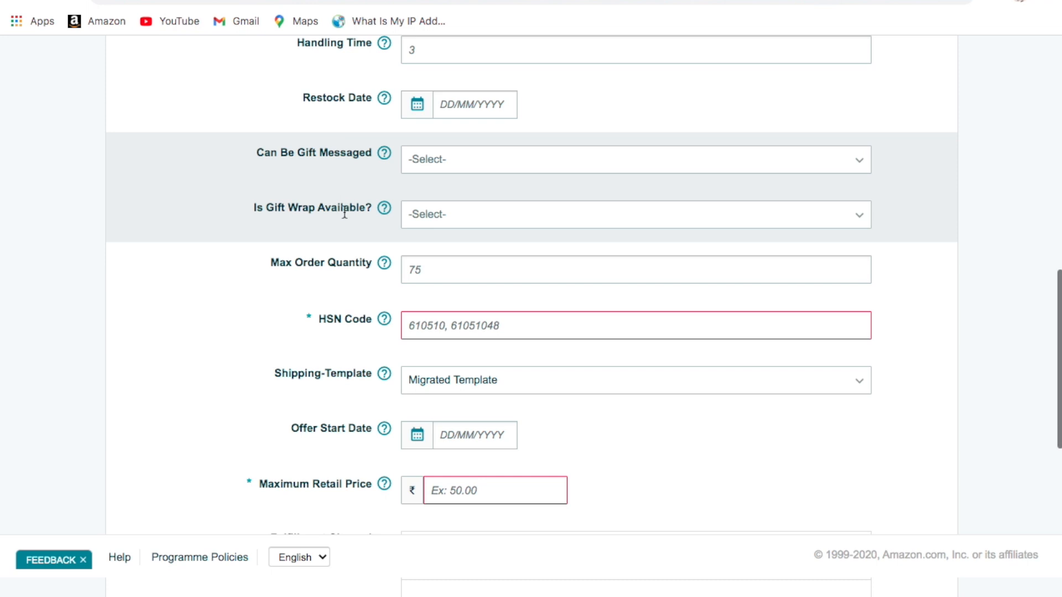
left_click(457, 215)
left_click(333, 188)
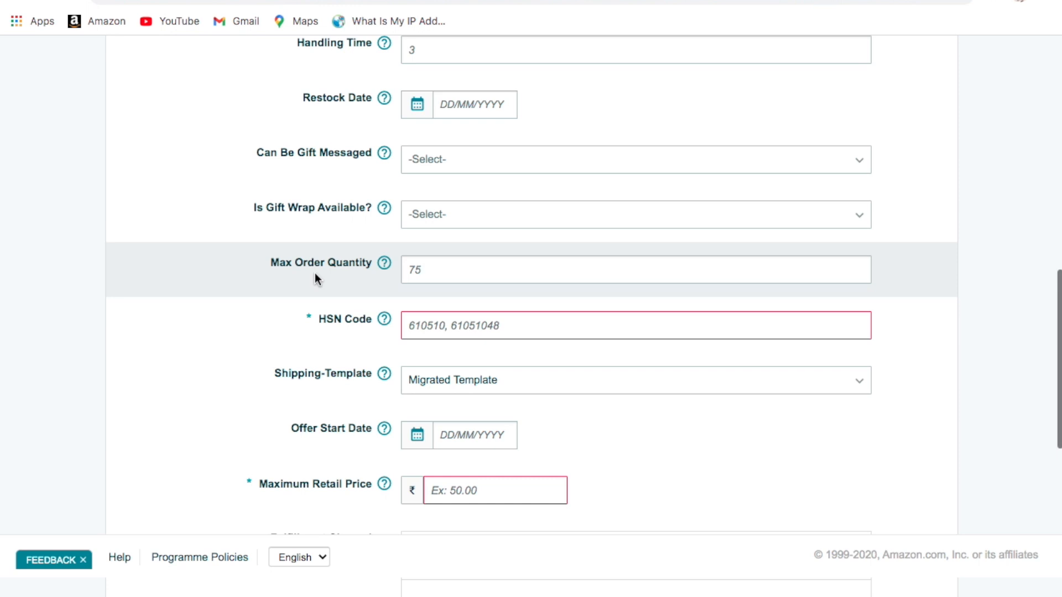
- Enter 610510 as the product's HSN code
scroll(314, 273, "down", 1)
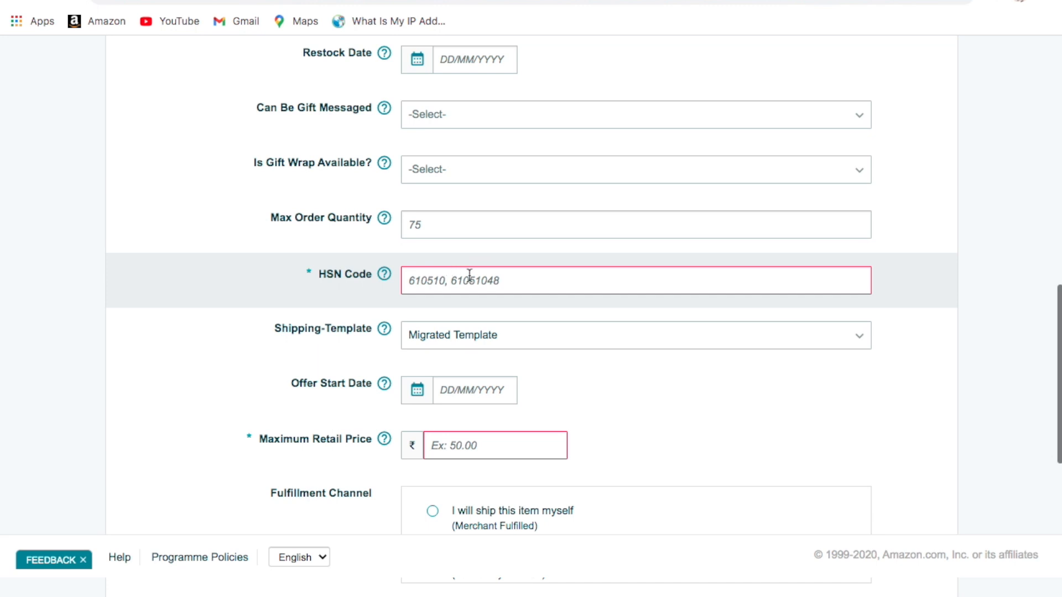
left_click(505, 277)
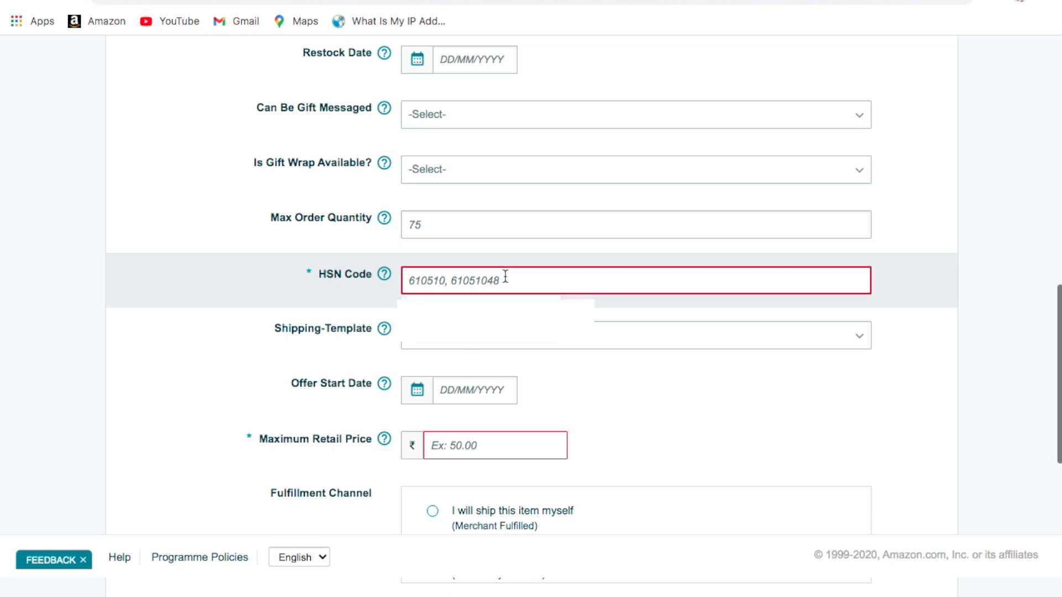
type("610510")
scroll(541, 296, "down", 2)
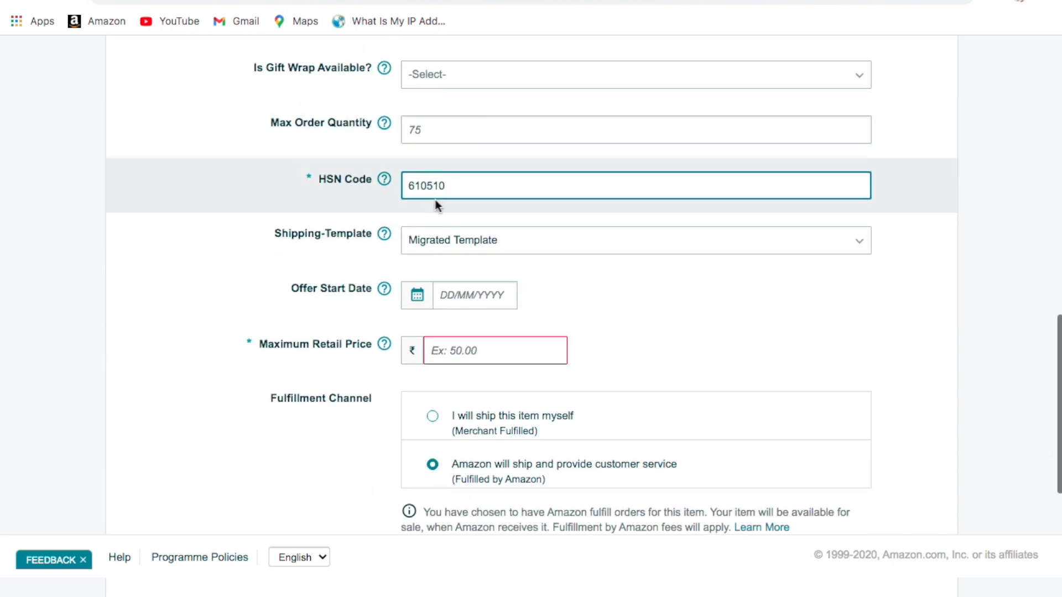
left_click(491, 220)
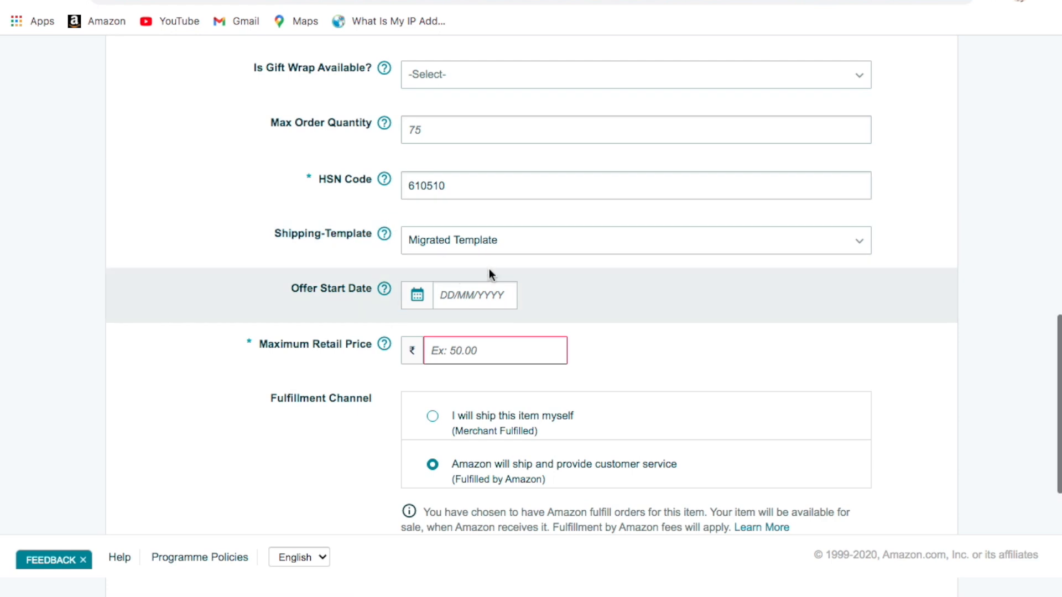
scroll(489, 269, "up", 1)
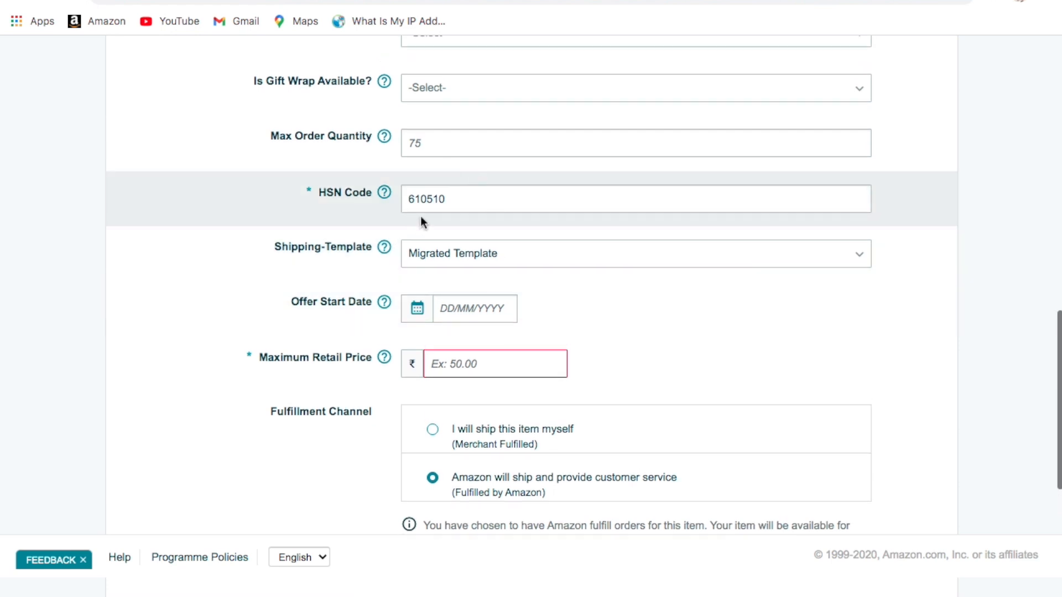
scroll(421, 219, "up", 1)
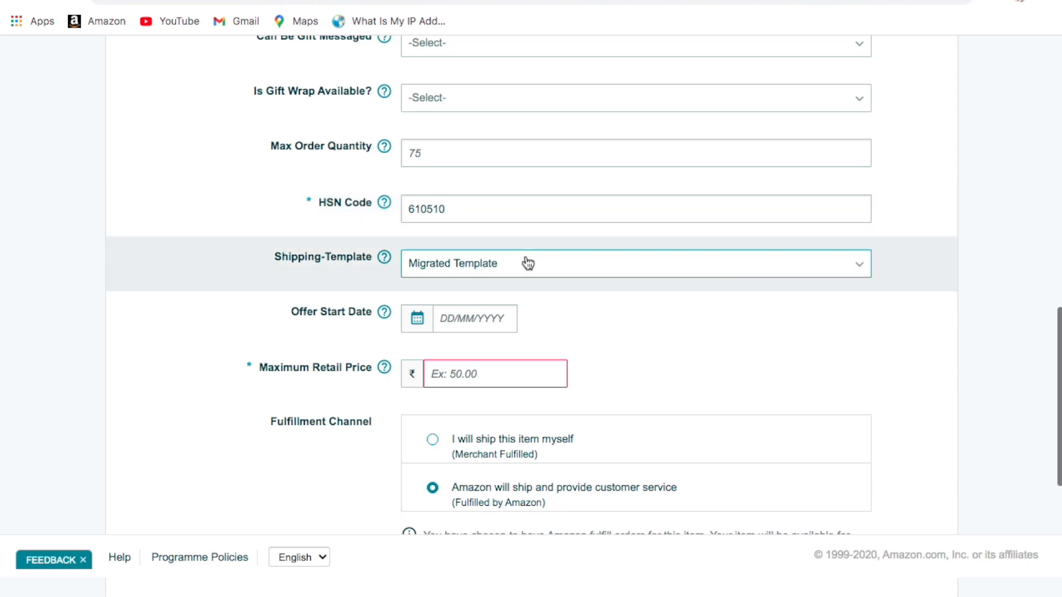
- Set the product's maximum retail price to ₹250
scroll(498, 277, "down", 2)
left_click(457, 293)
left_click(635, 283)
left_click(526, 294)
left_click(603, 274)
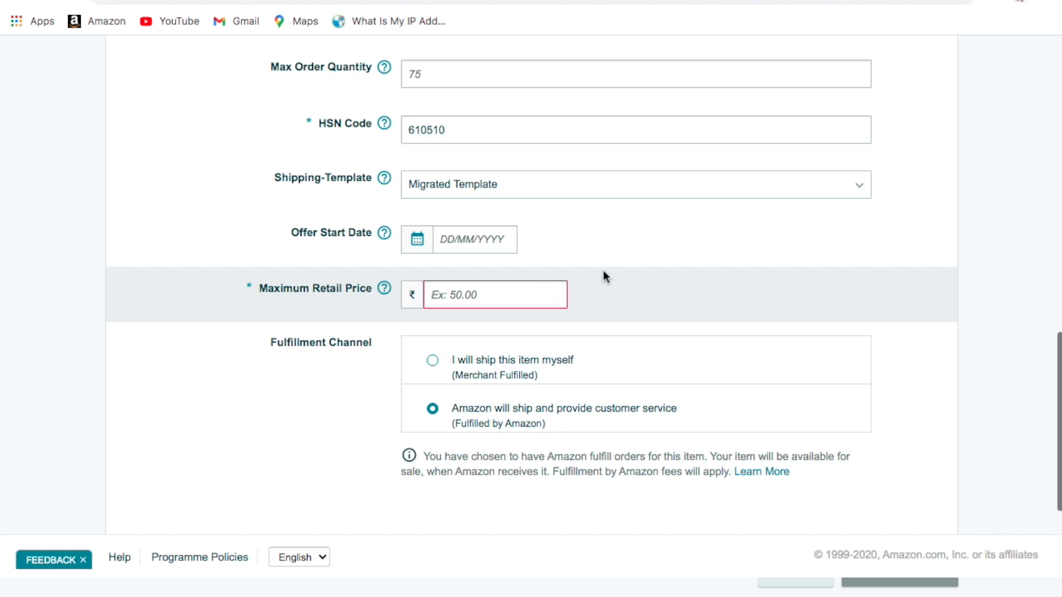
left_click(521, 293)
type("2")
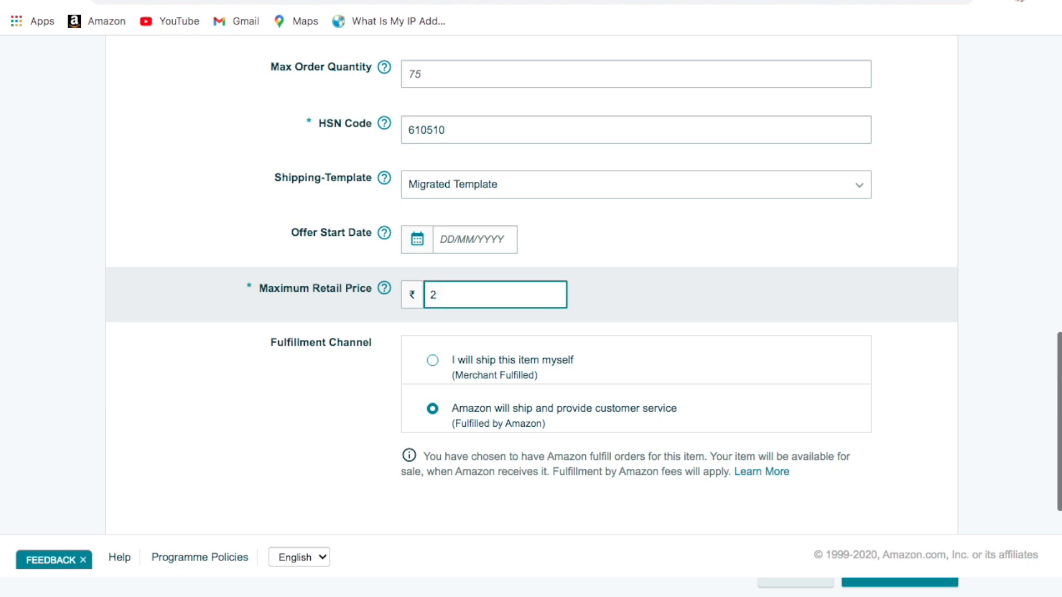
type("50")
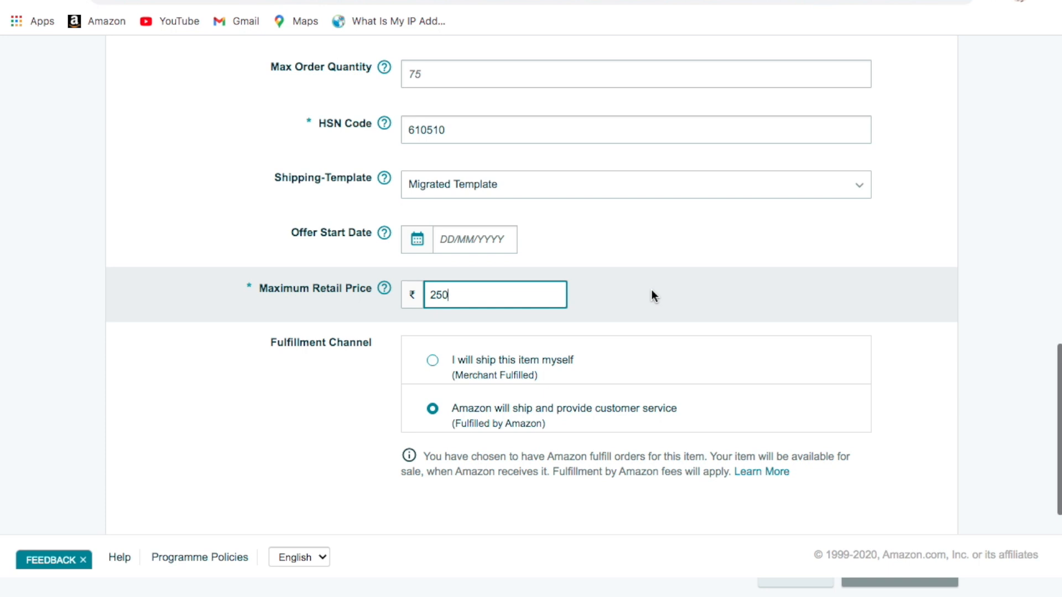
- Set the fulfillment channel to "I will ship this item myself" (Merchant Fulfilled)
scroll(651, 290, "down", 2)
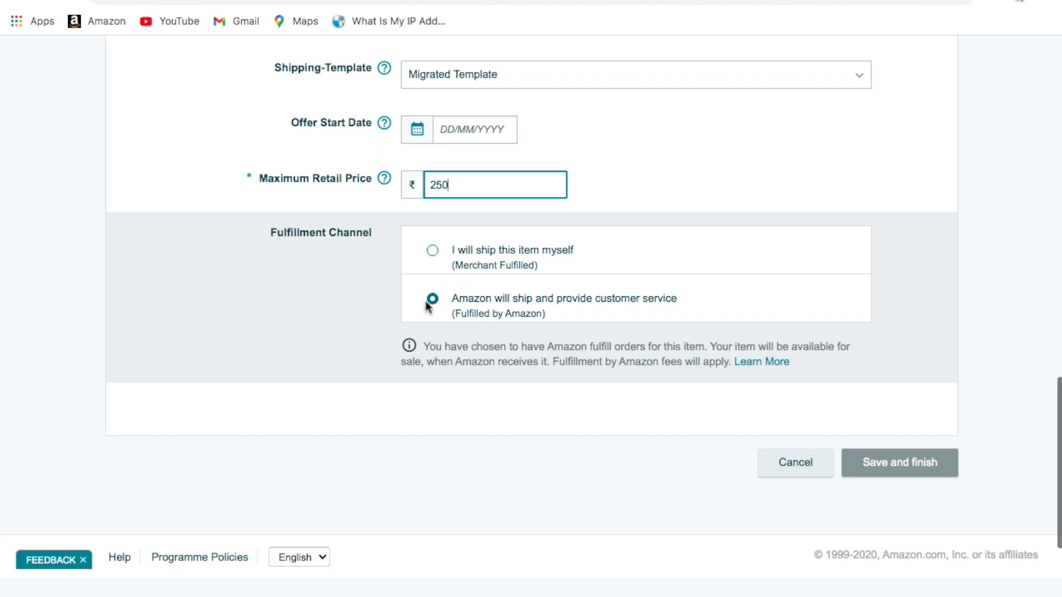
left_click(500, 267)
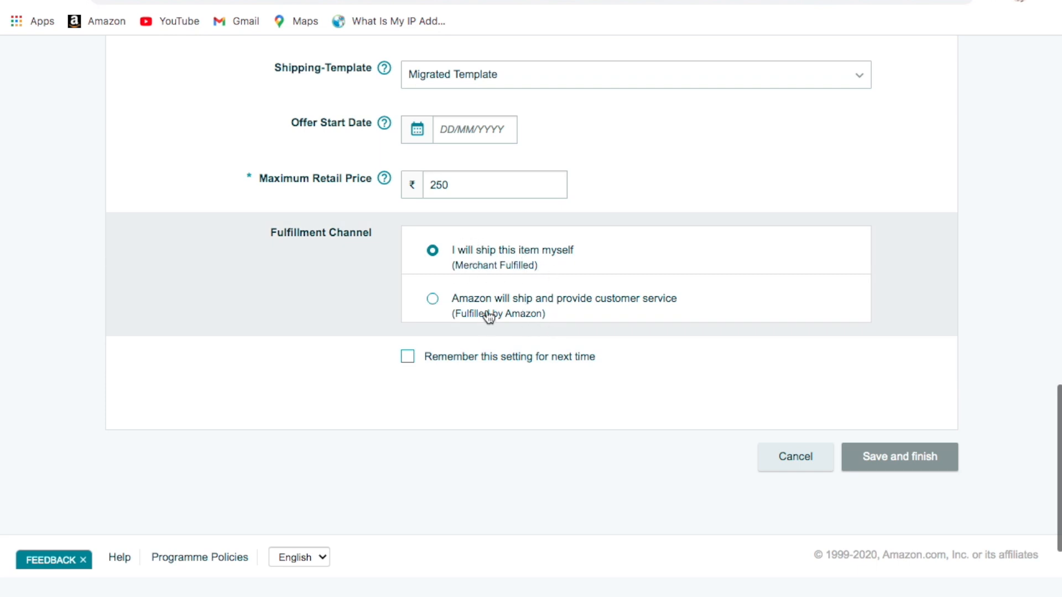
scroll(509, 276, "up", 15)
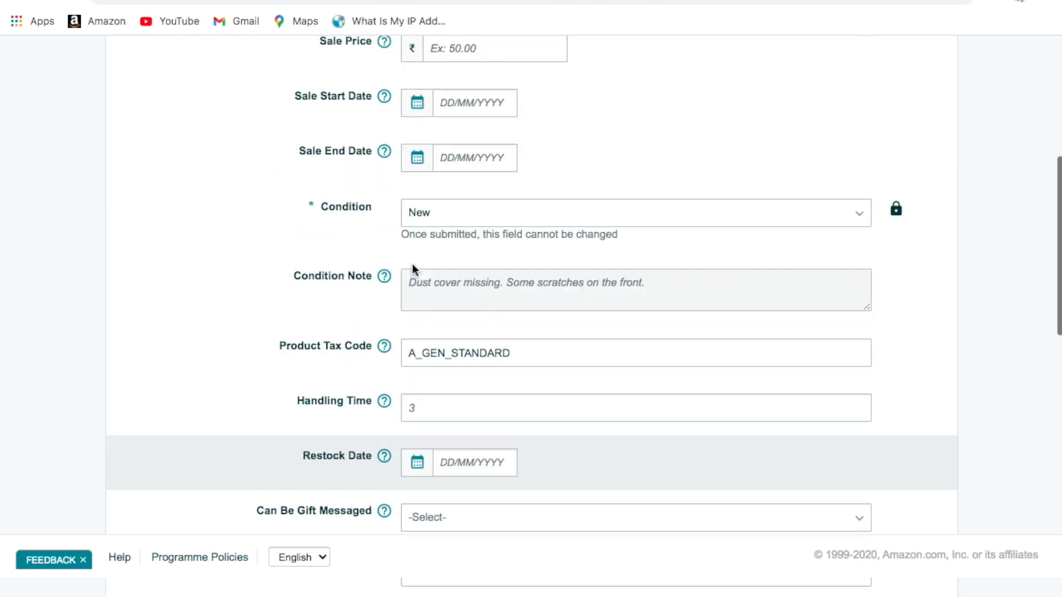
- Examine the compliance details of the listing, from item weight and battery information to dangerous goods and safety data fields
left_click(483, 83)
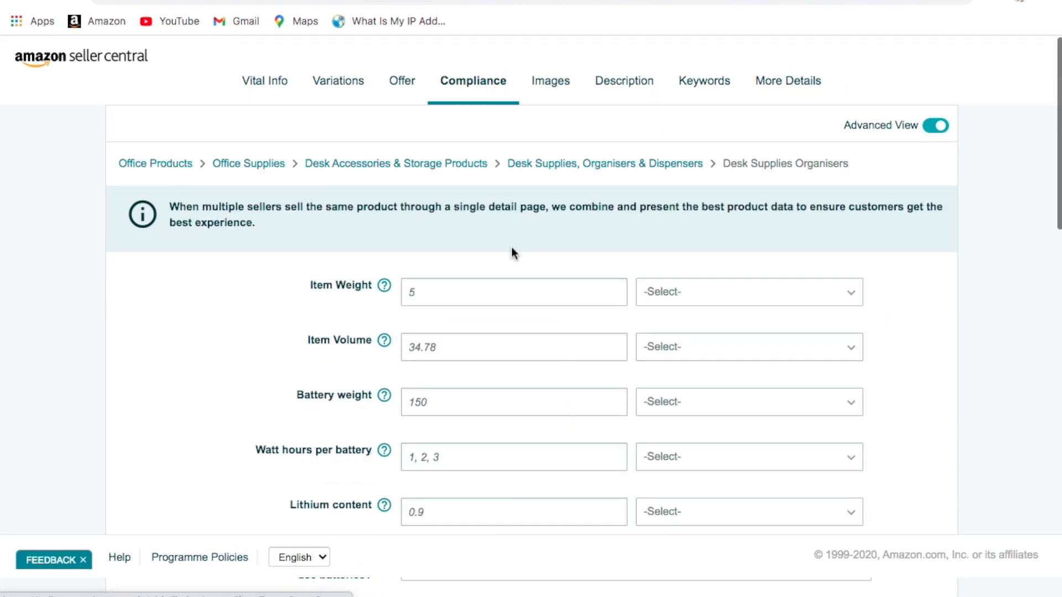
scroll(507, 254, "down", 4)
scroll(507, 253, "down", 5)
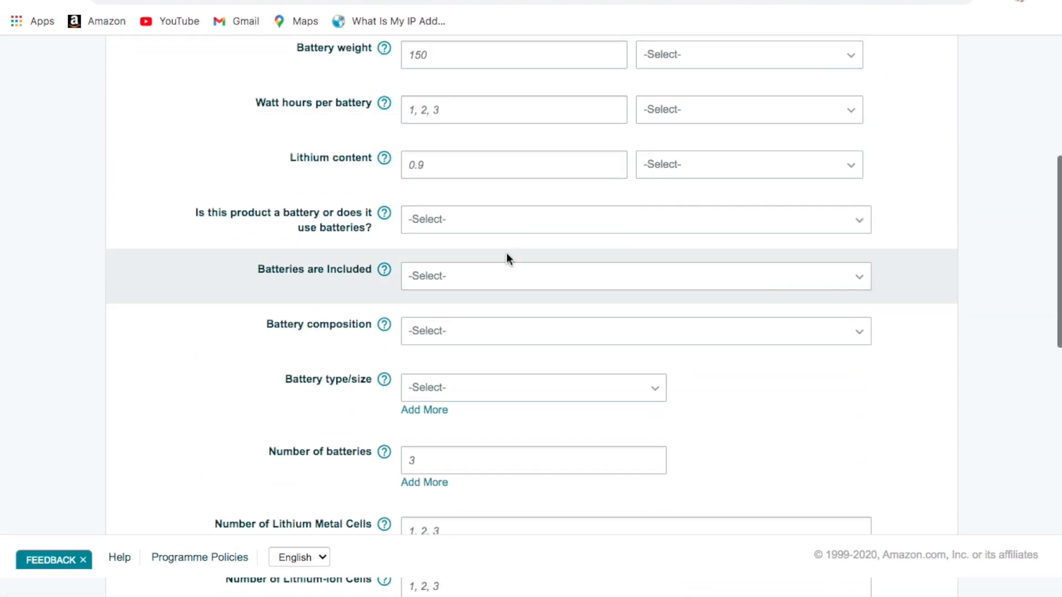
scroll(508, 260, "down", 5)
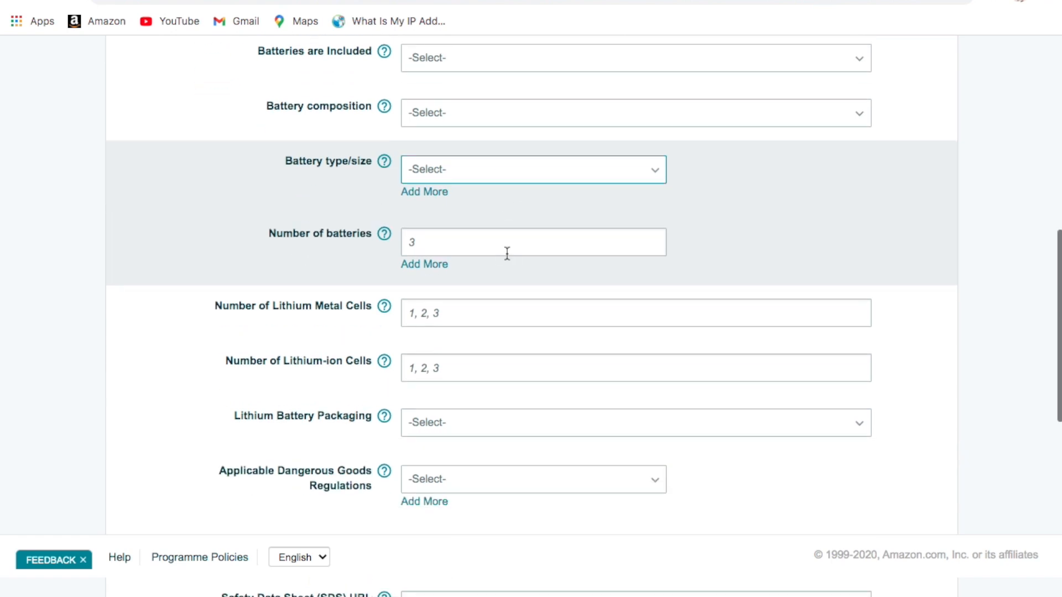
scroll(506, 254, "up", 12)
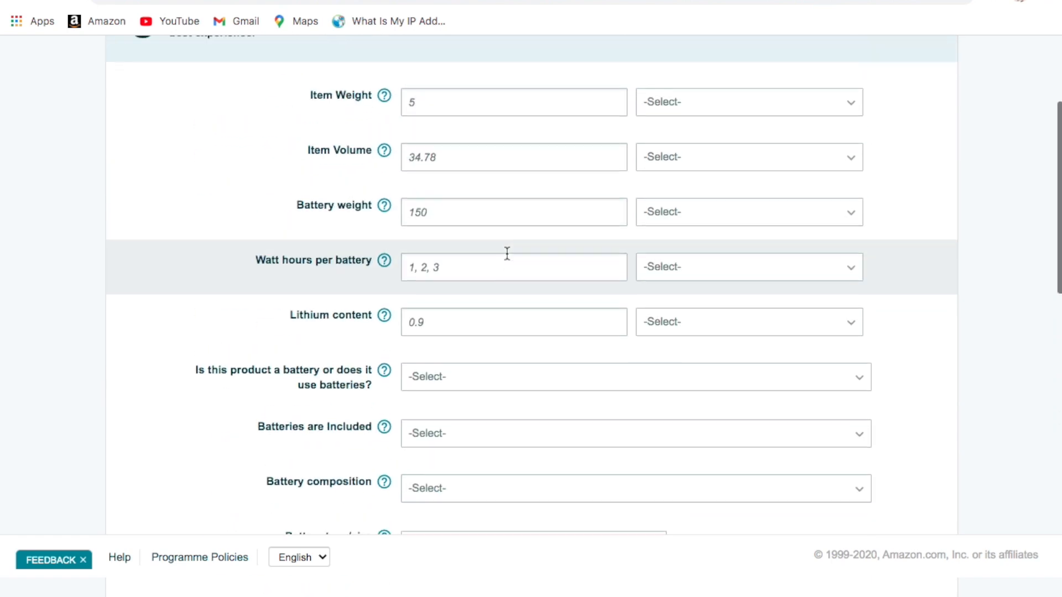
scroll(505, 251, "down", 4)
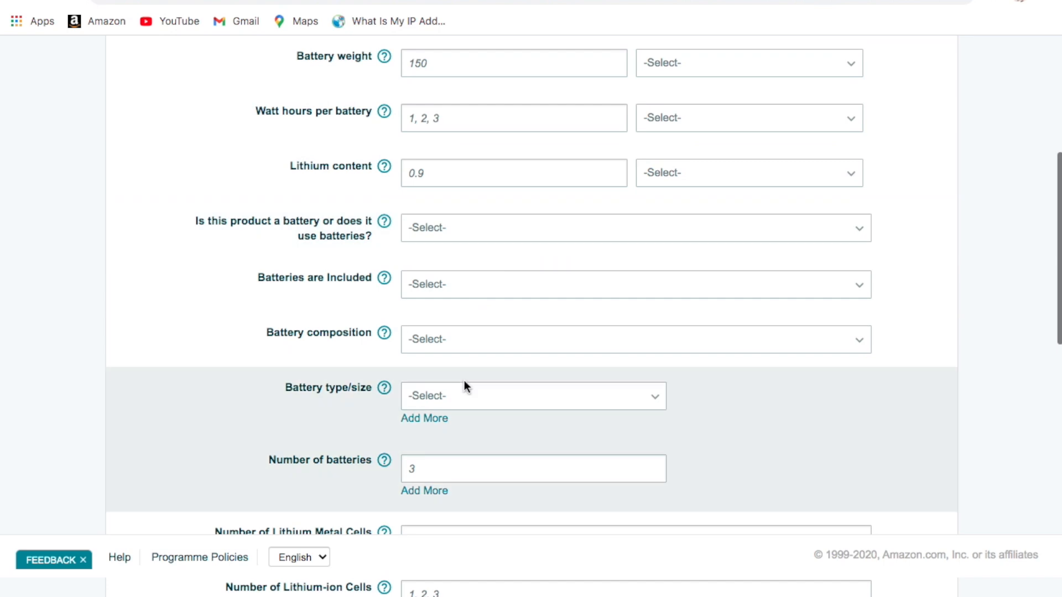
scroll(524, 324, "down", 5)
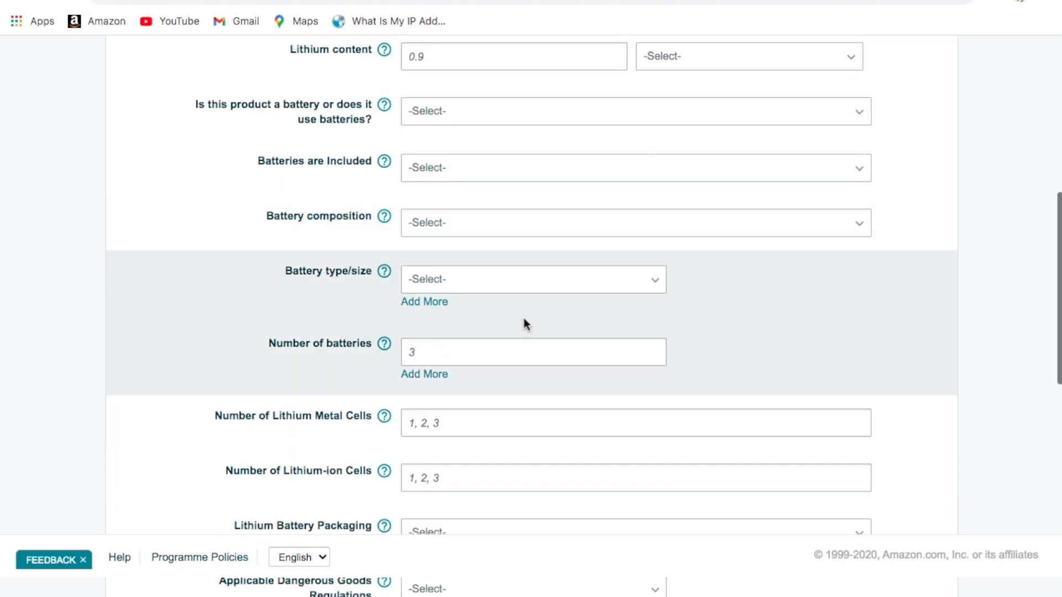
scroll(525, 319, "down", 6)
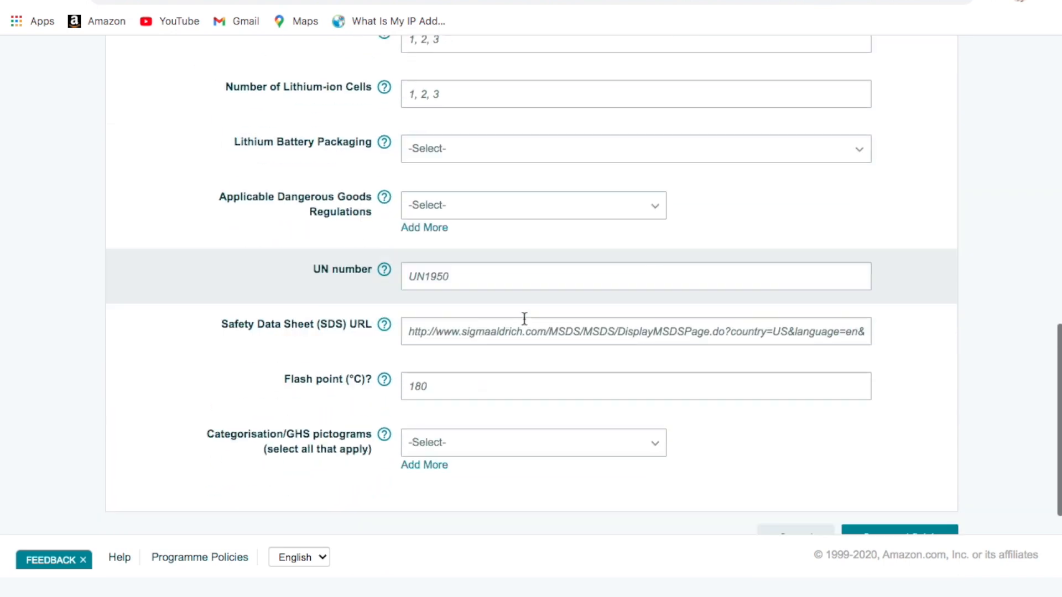
scroll(524, 319, "up", 12)
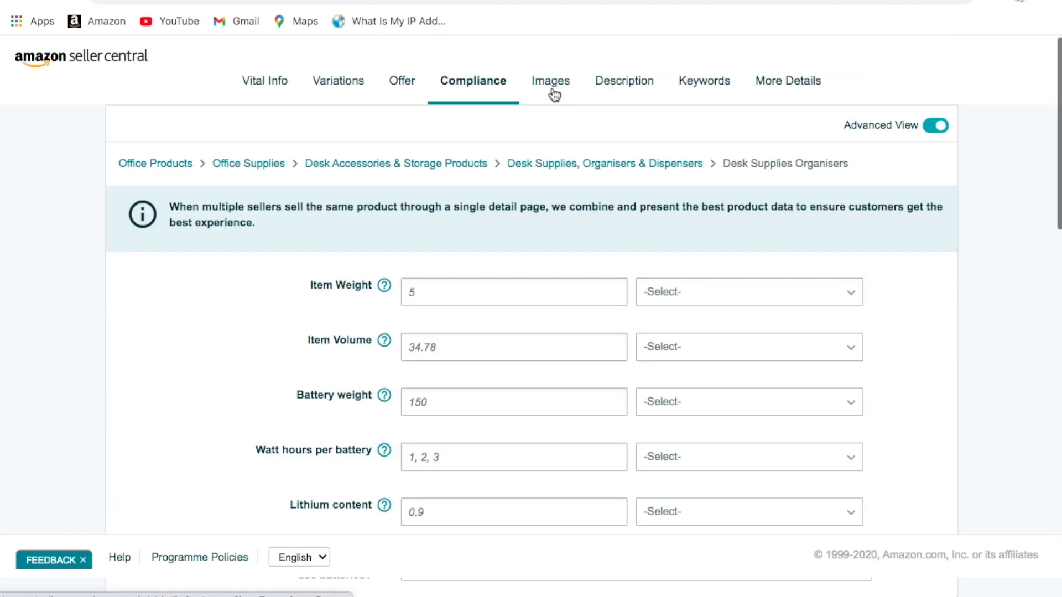
- Upload 11.jpg as the main product image of the listing
left_click(553, 95)
scroll(570, 238, "down", 3)
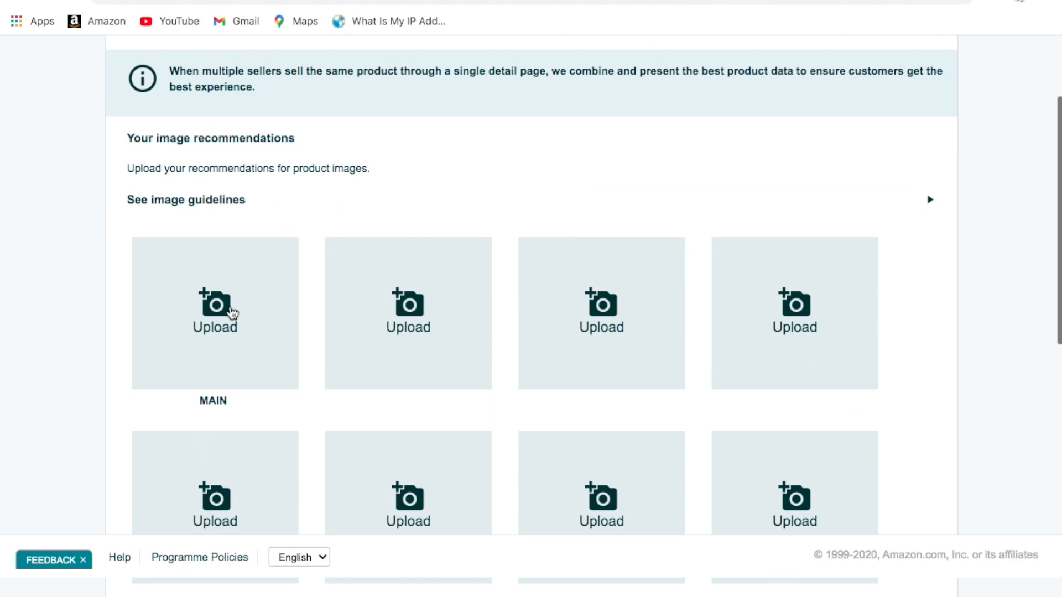
scroll(231, 312, "down", 1)
scroll(237, 268, "up", 1)
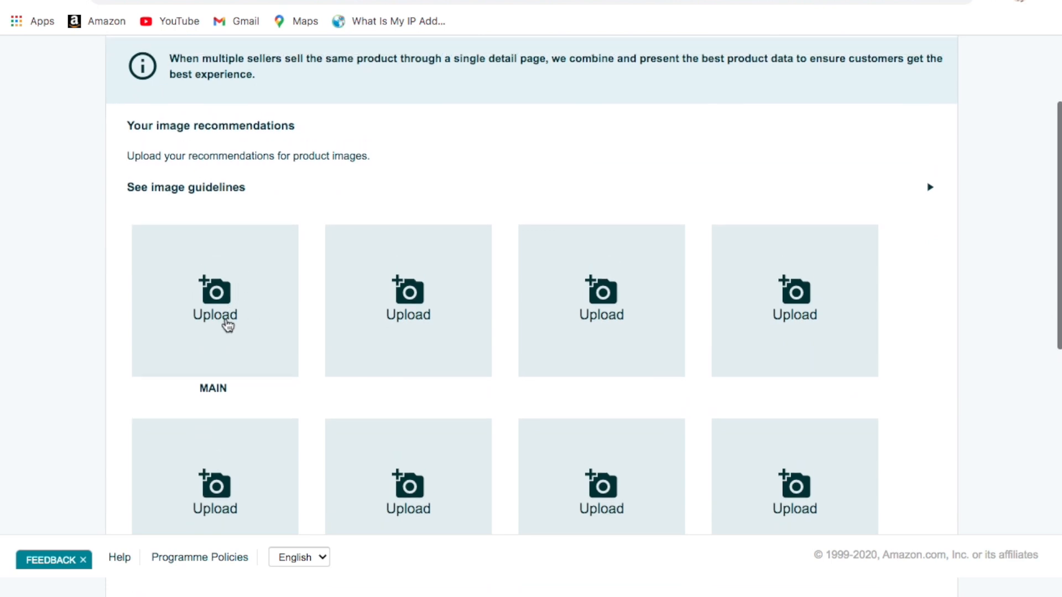
scroll(227, 325, "down", 3)
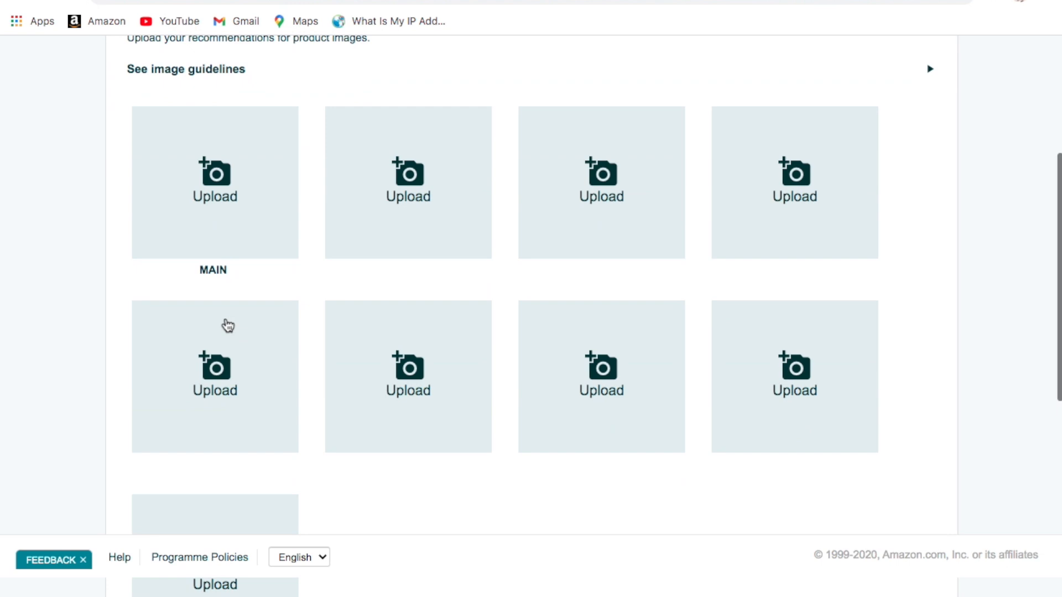
scroll(541, 316, "down", 3)
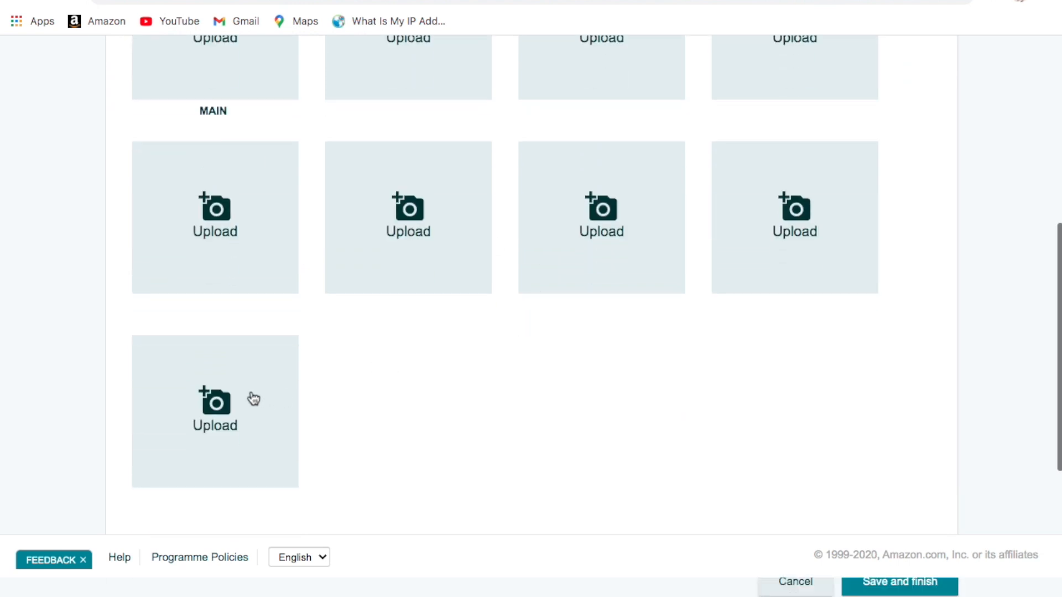
scroll(481, 386, "up", 3)
left_click(205, 186)
left_click(230, 10)
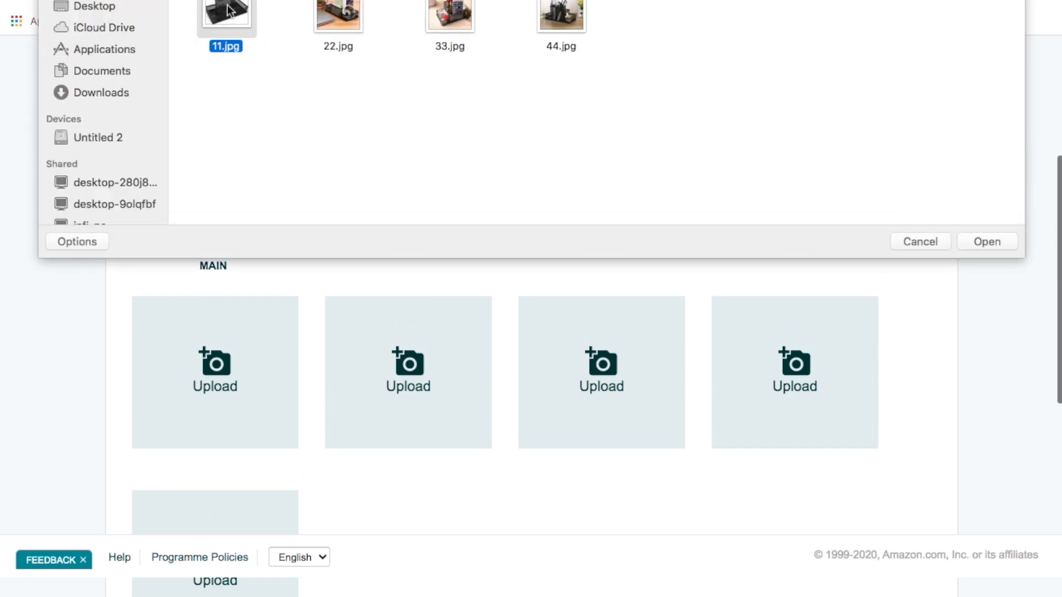
double_click(231, 11)
- Upload 22.jpg, 33.jpg and 44.jpg as the second, third and fourth product images
left_click(406, 166)
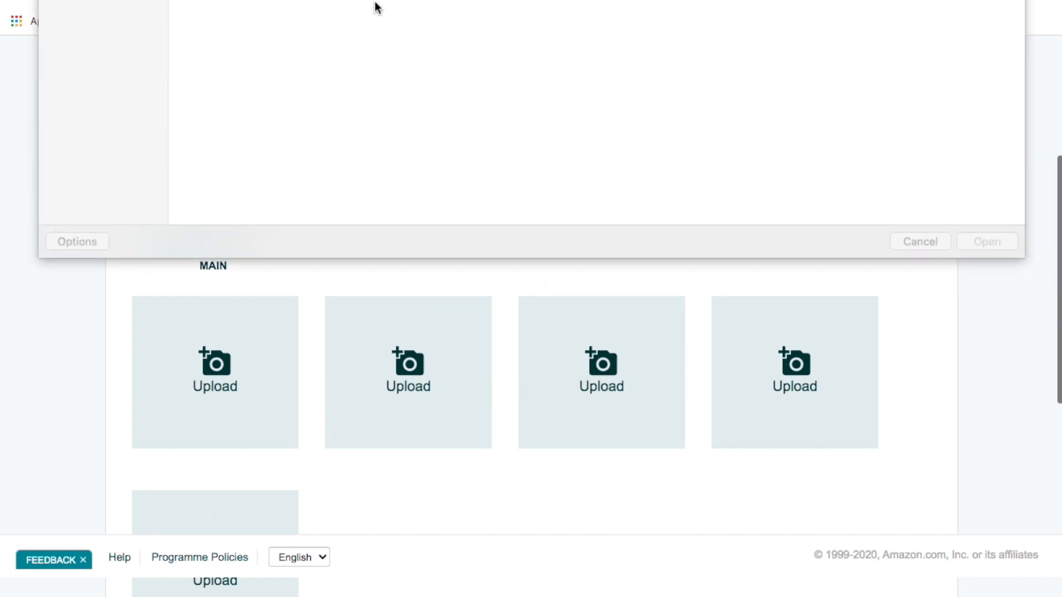
double_click(339, 10)
left_click(647, 204)
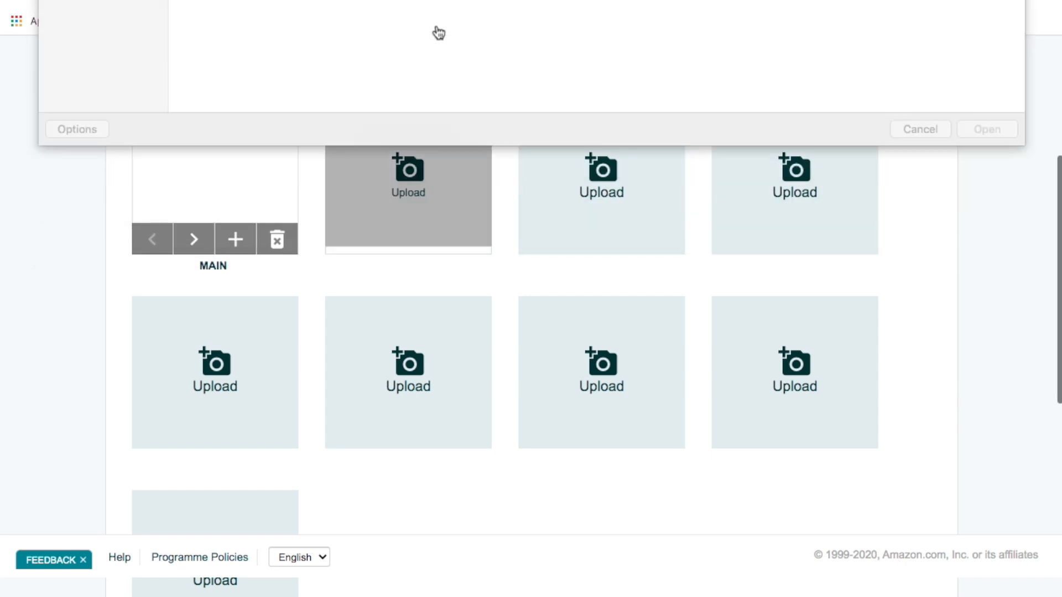
left_click(443, 12)
double_click(443, 12)
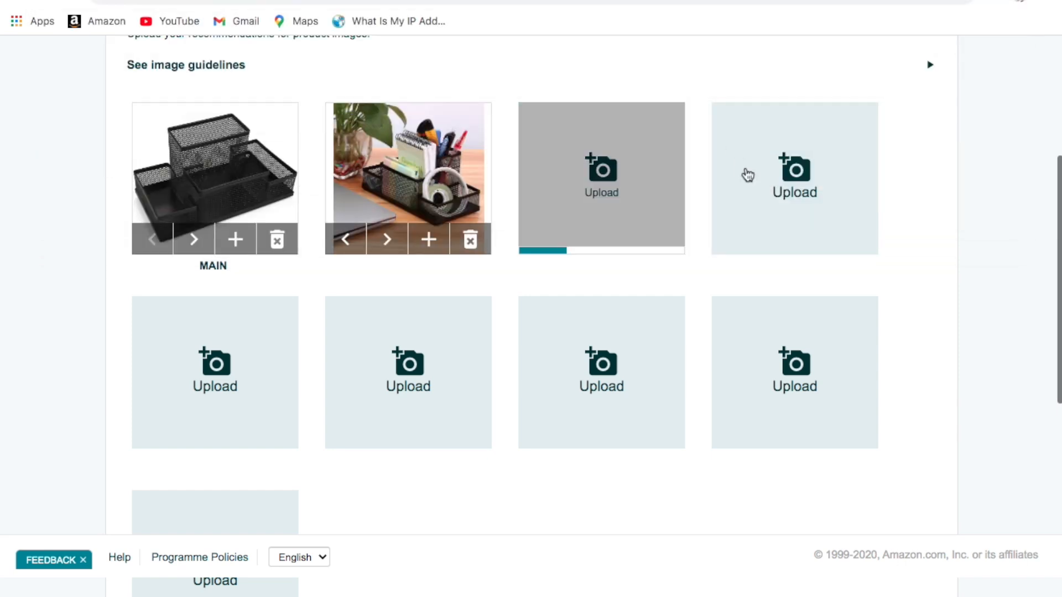
left_click(748, 174)
left_click(562, 14)
double_click(562, 14)
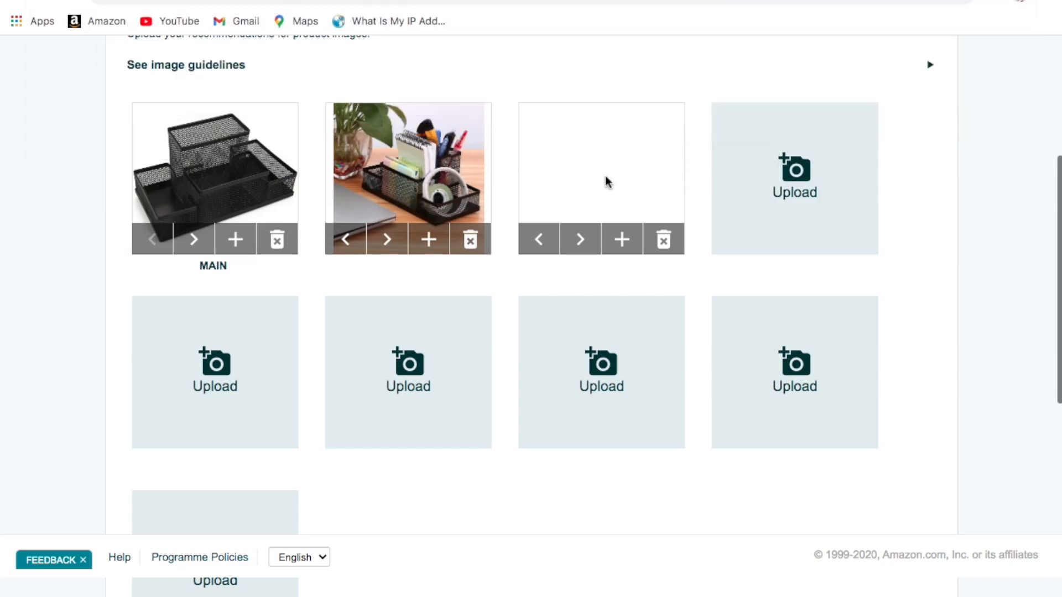
scroll(606, 174, "down", 3)
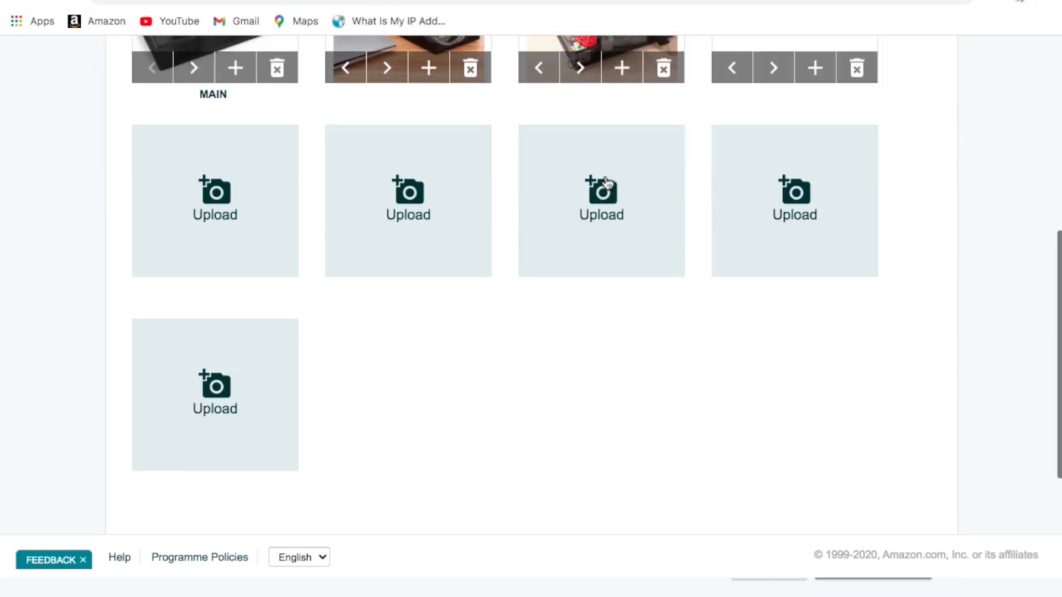
- Enter the mesh stationery organizer's product description, beginning "Are you looking for the perfect way to Décor your desk?"
scroll(605, 180, "up", 7)
left_click(615, 97)
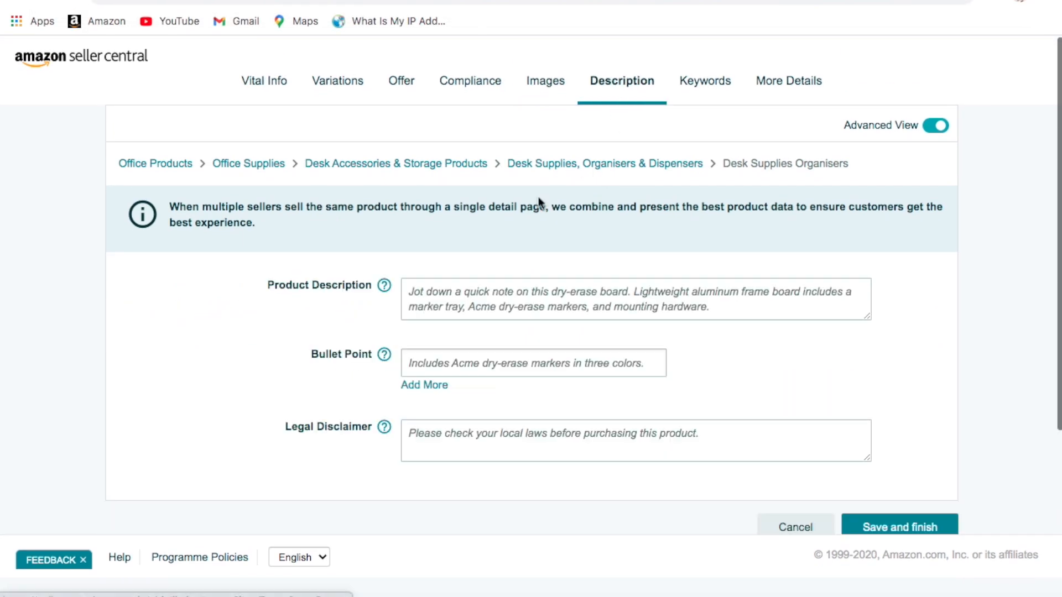
scroll(537, 201, "down", 2)
scroll(454, 266, "up", 2)
left_click(510, 313)
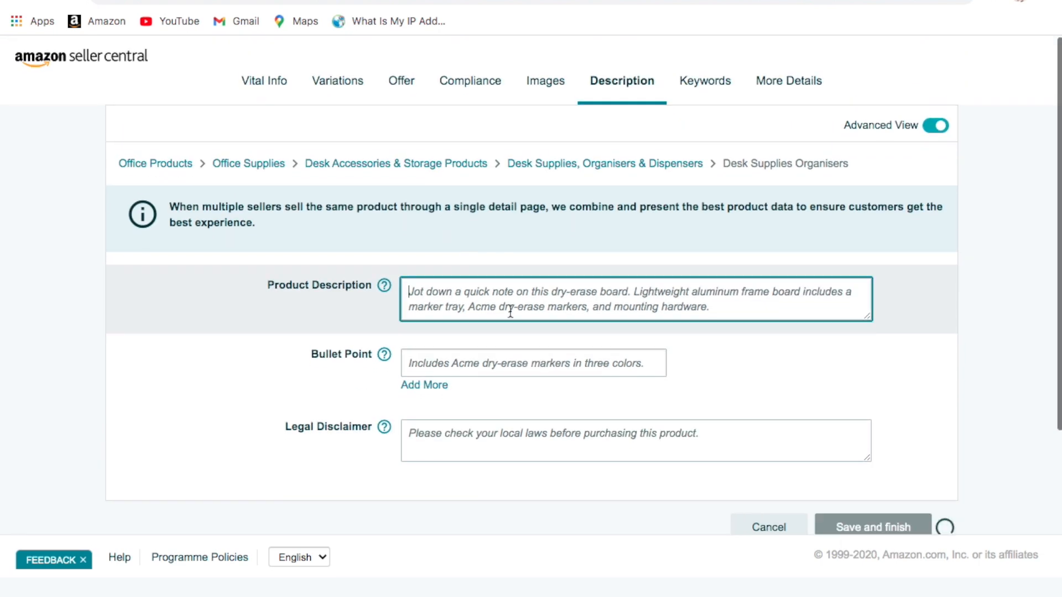
scroll(506, 310, "down", 1)
scroll(501, 305, "up", 1)
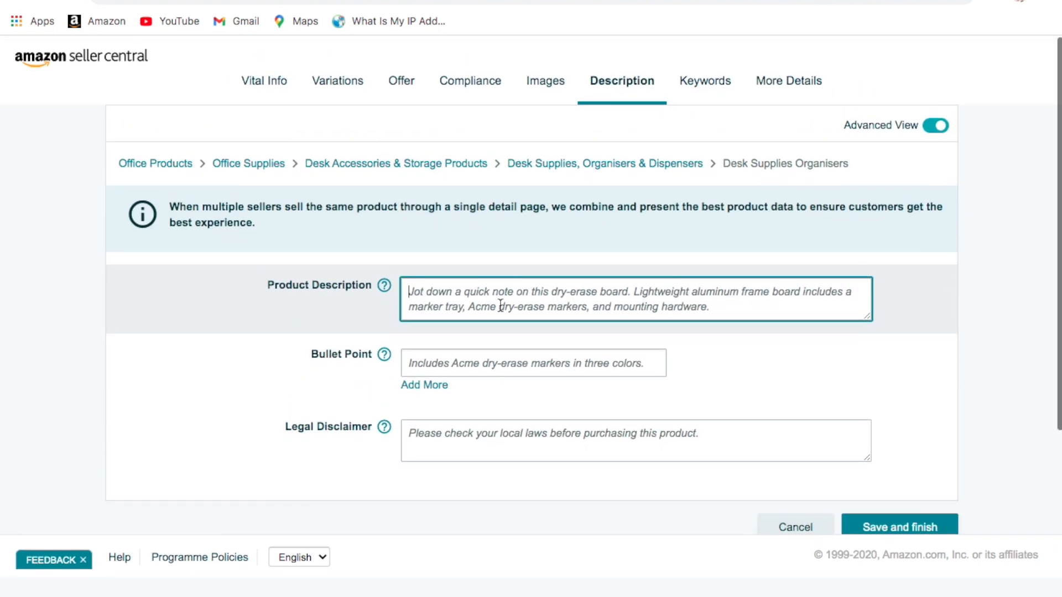
type("Are you looking for the perfect way to Décor your desk? This mesh multi-functional stationery organizer's efficient layout keeps your workspace looking tidy and gives you easy access to whatever you need. This mesh desktop organizer has 4 compartments for your pens, pencils, sharpeners, staplers, scissors, rulers, razors, glue sticks and suitable for home, office, work, school, classroom, studio, etc")
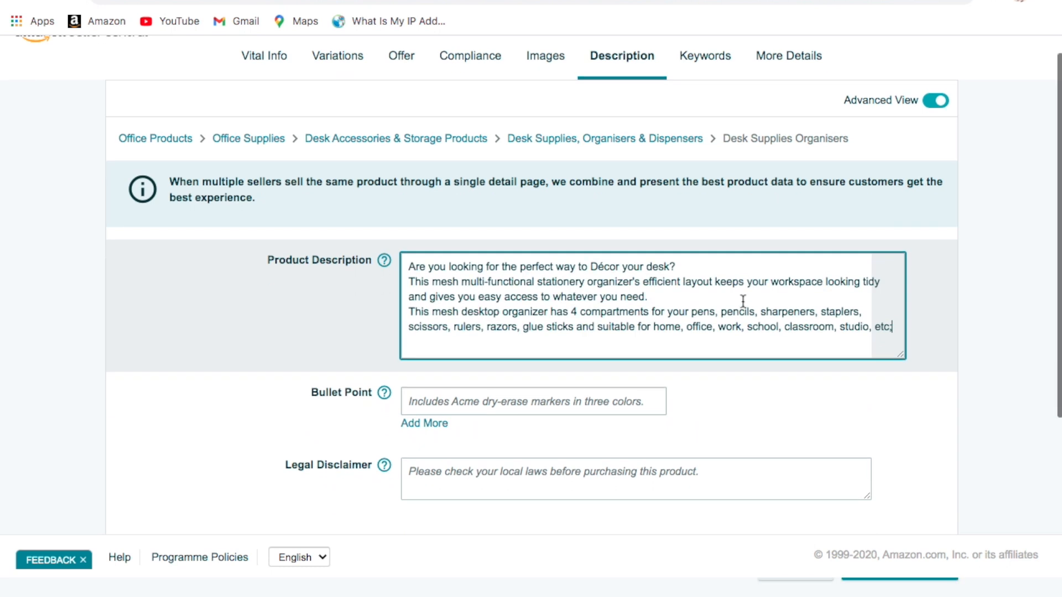
- Add four more bullet point entries to the product description, making five in all
scroll(493, 288, "down", 2)
left_click(436, 348)
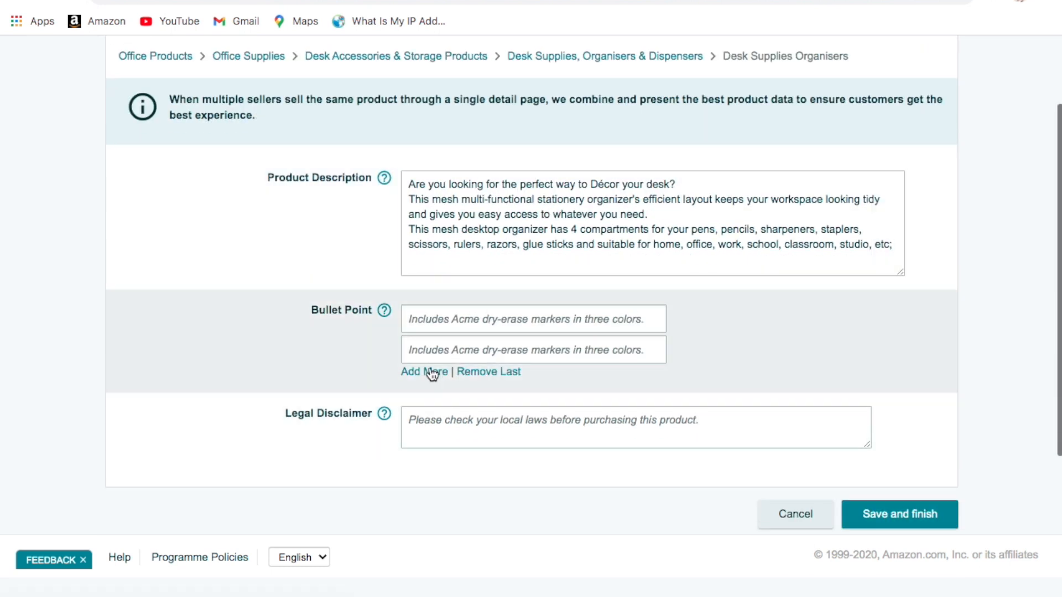
left_click(429, 369)
left_click(427, 403)
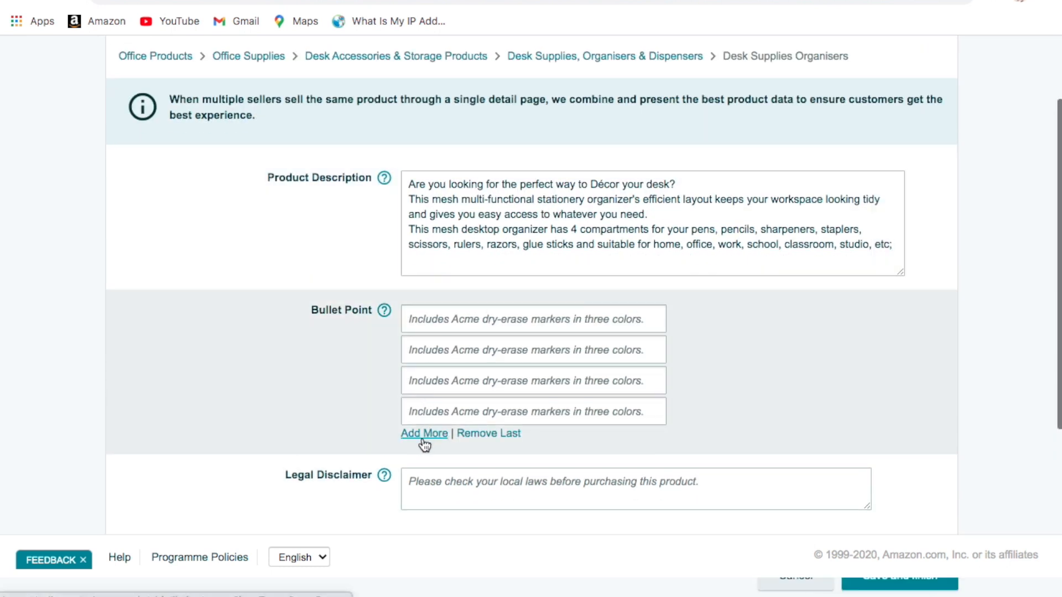
left_click(424, 433)
- Fill in the five bullet points with the organizer's features, ending with "size 8 x 4 x 4 inches"
left_click(460, 327)
left_click(393, 331)
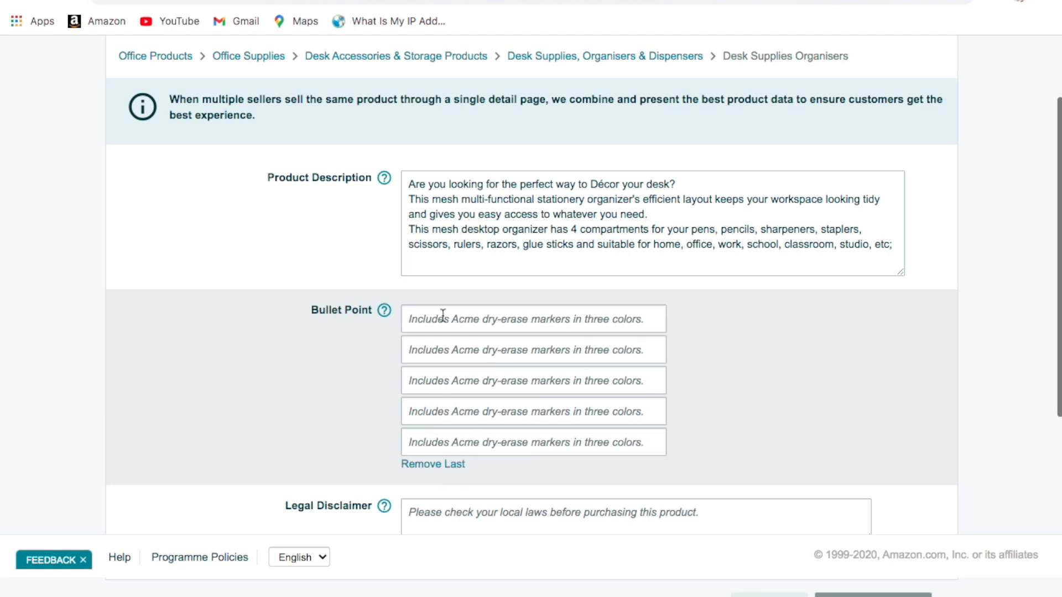
left_click(500, 318)
key("super+v")
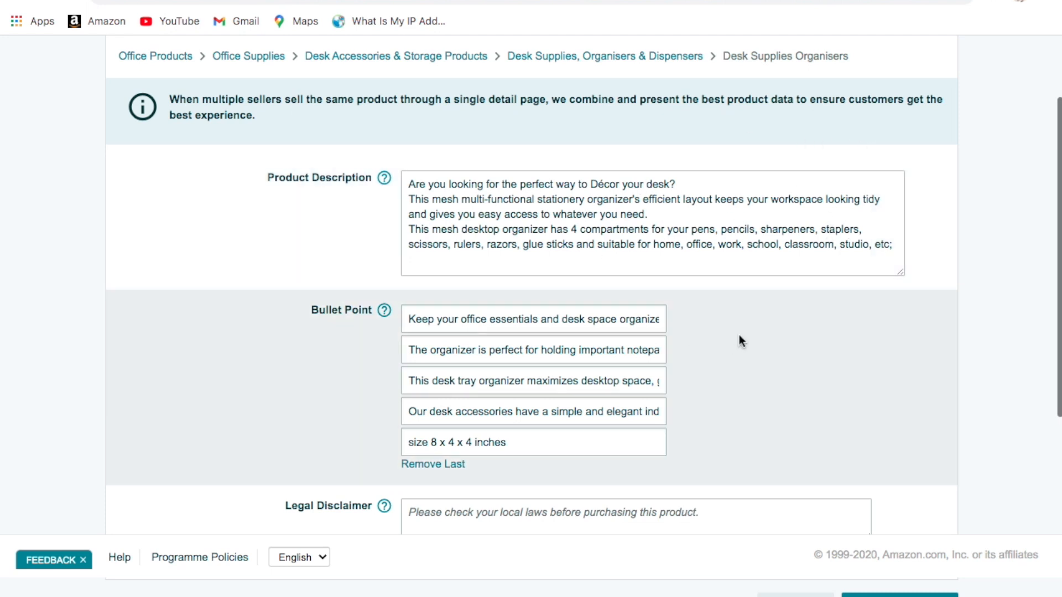
- Enter "pen stand desk stationary Organiser" as the product's search terms
scroll(710, 326, "up", 2)
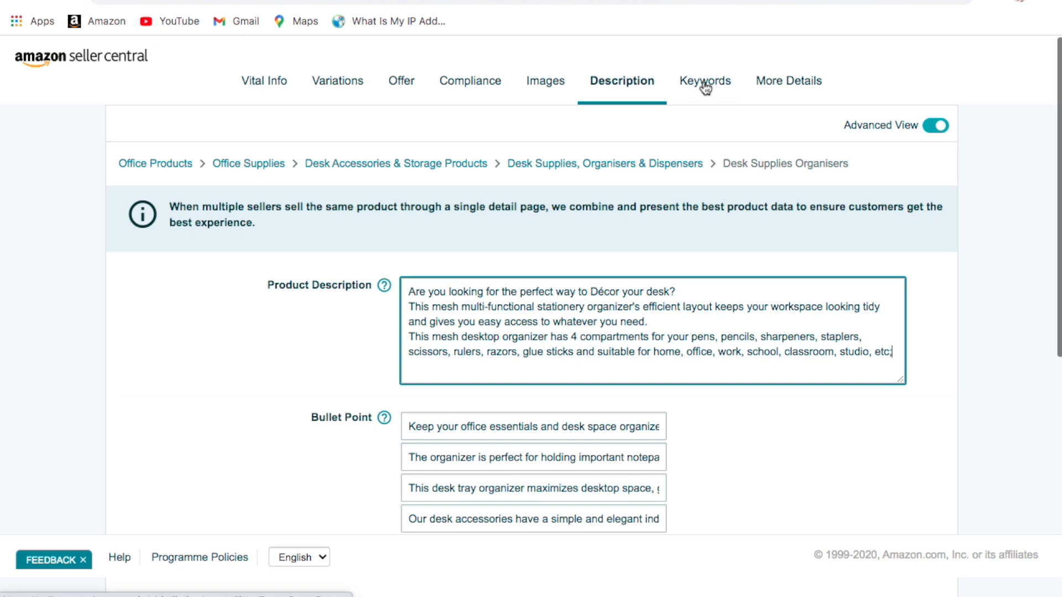
left_click(705, 83)
left_click(436, 291)
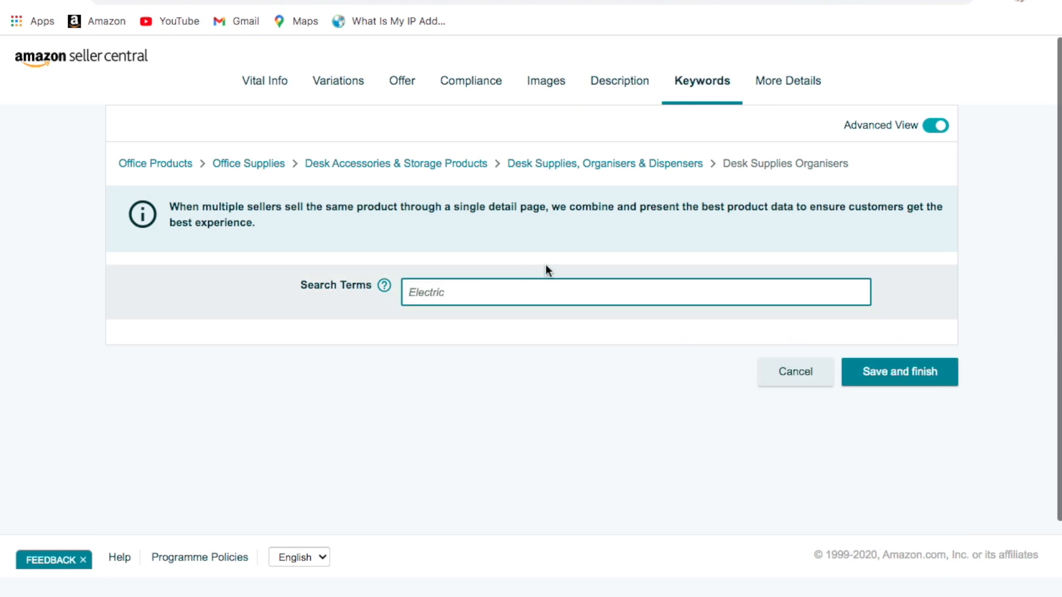
type("pen stand desk organiser")
type("stationary")
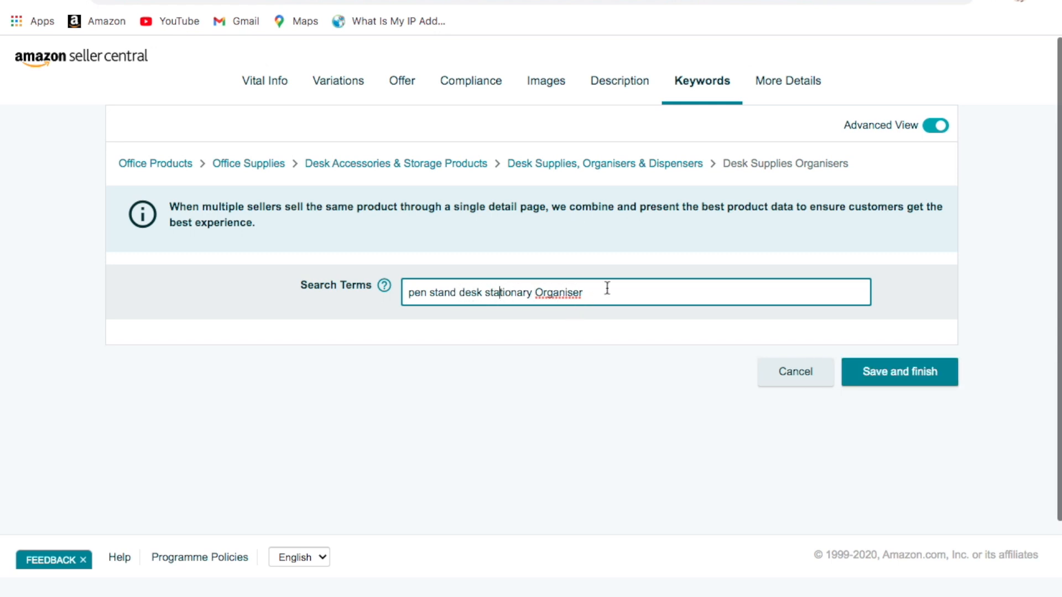
key("Up")
key("Down")
key("Return")
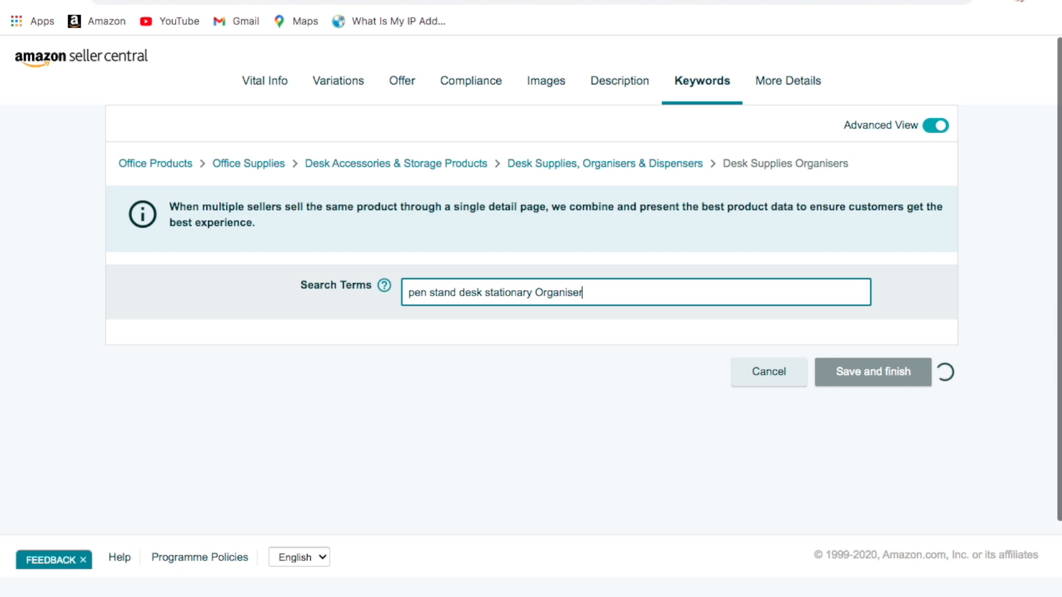
key("Return")
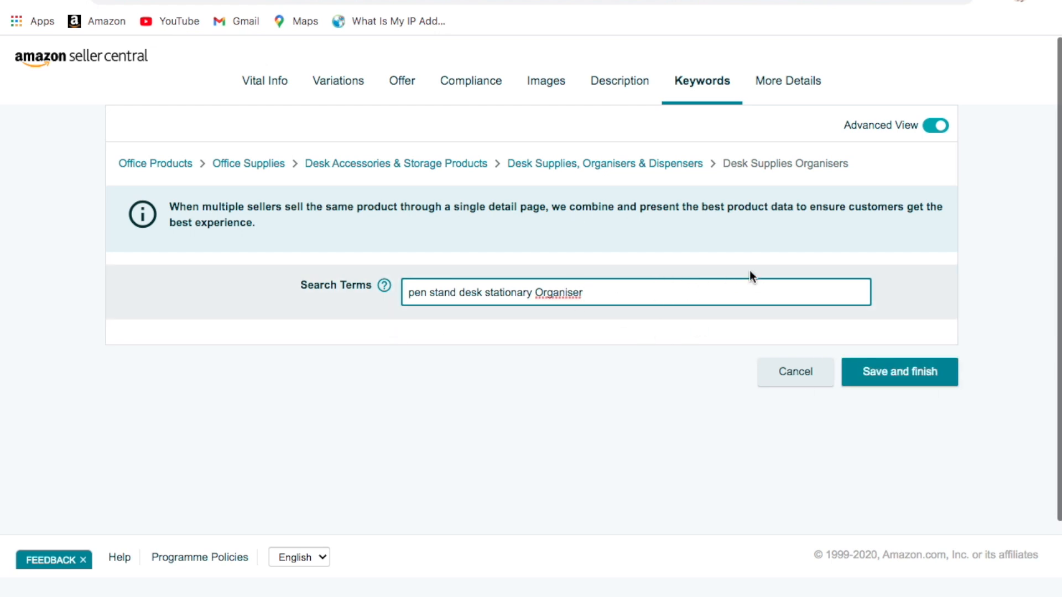
- Open the listing's additional details and examine the weight, size, paper, model number and date fields
left_click(798, 58)
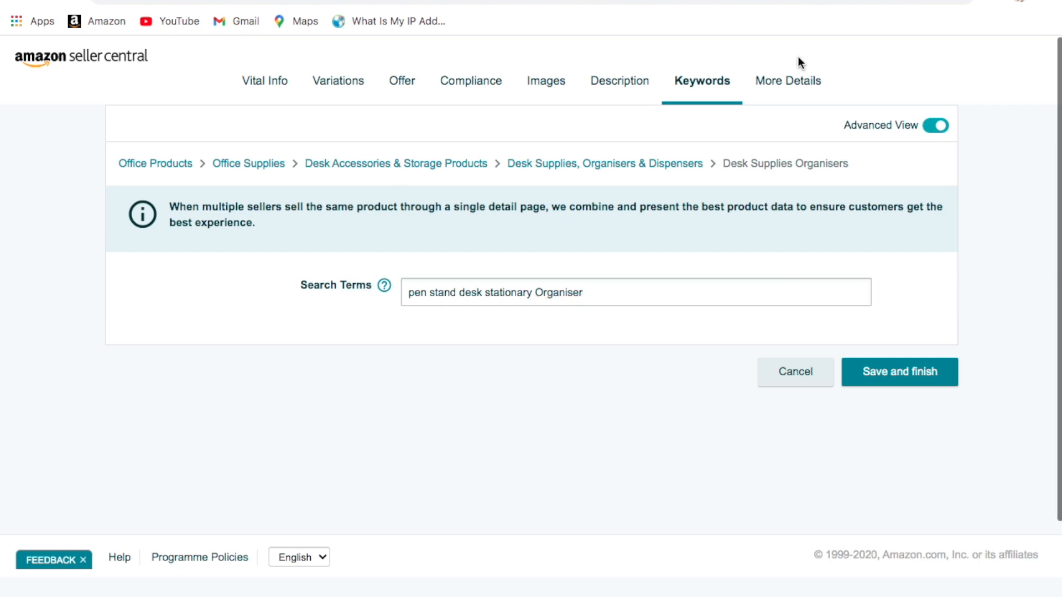
left_click(789, 89)
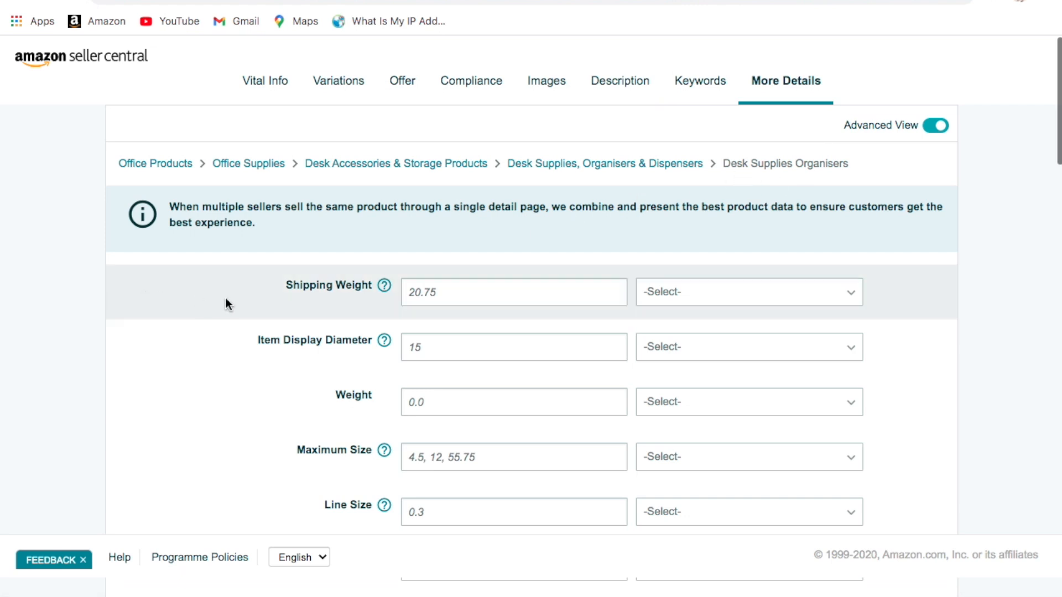
scroll(238, 265, "down", 3)
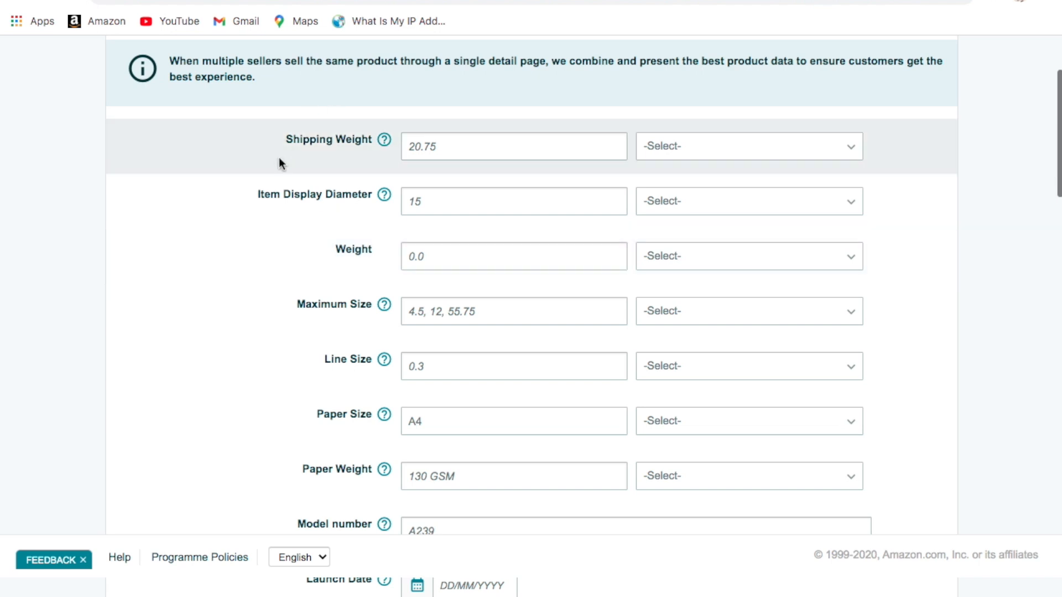
scroll(319, 326, "down", 1)
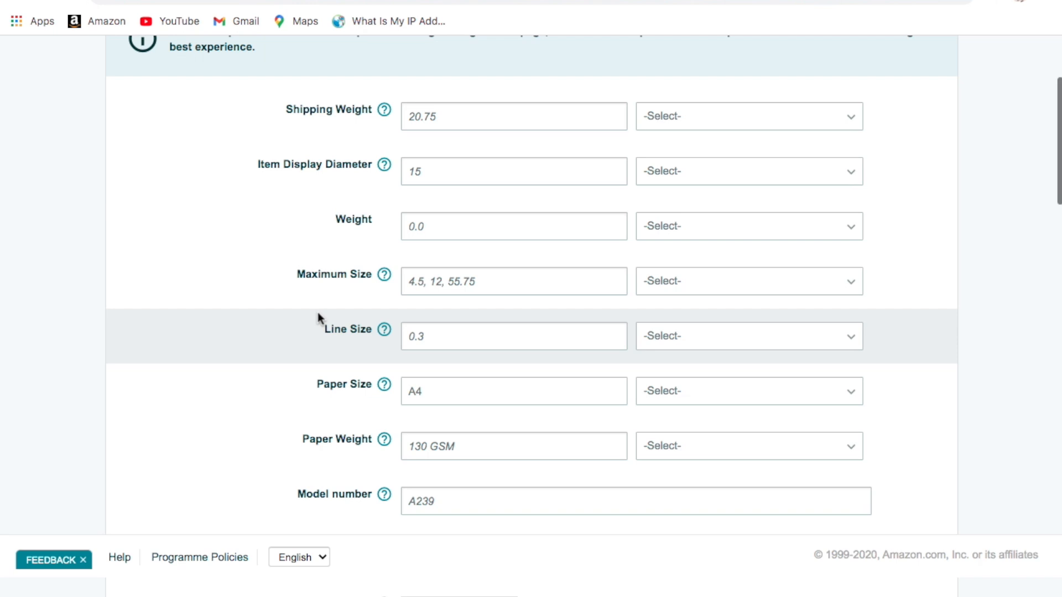
scroll(318, 317, "down", 2)
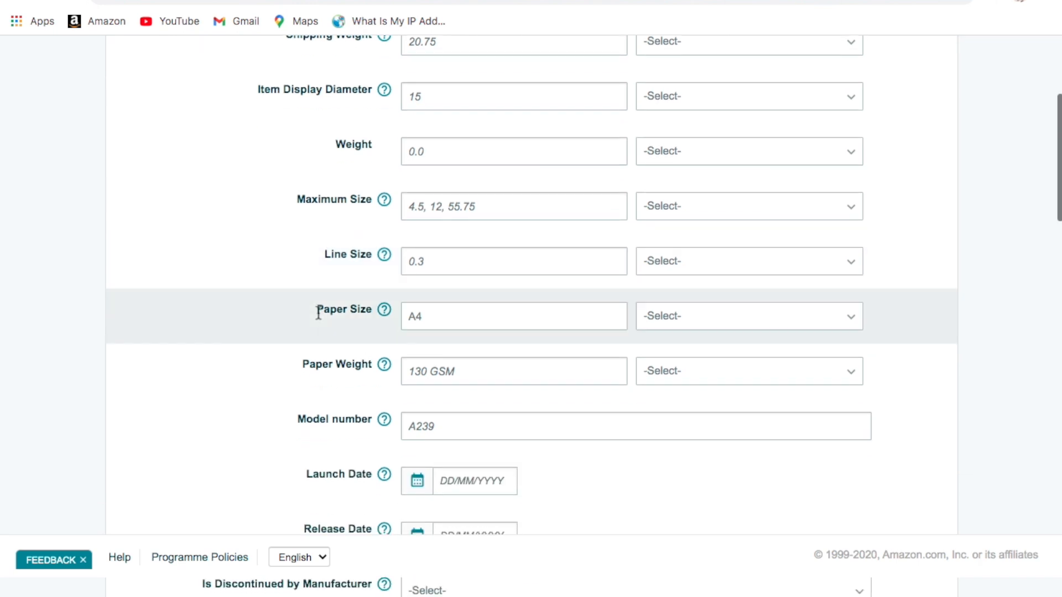
scroll(317, 311, "up", 3)
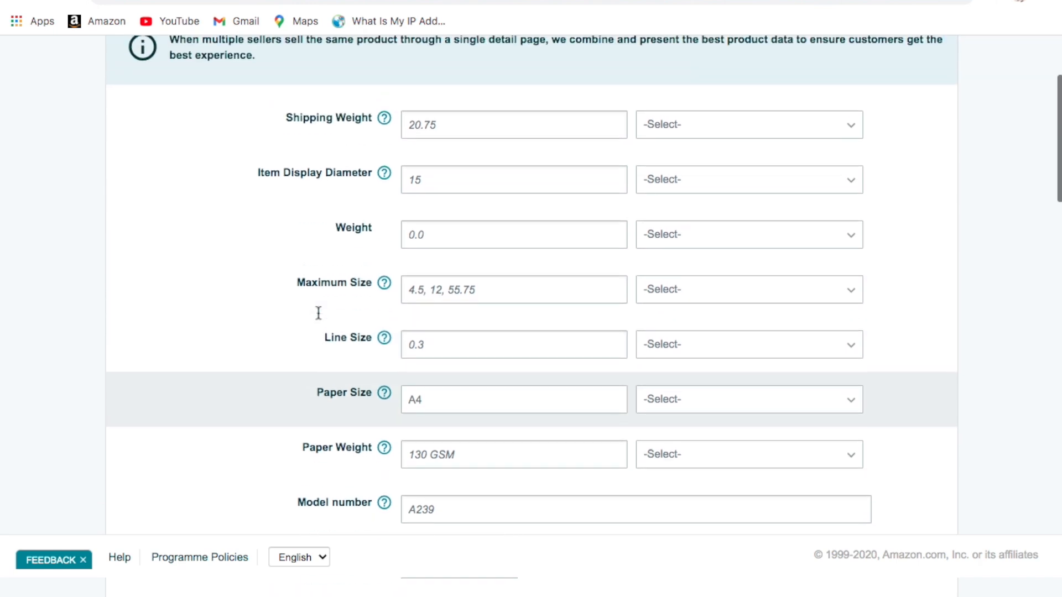
scroll(320, 315, "down", 2)
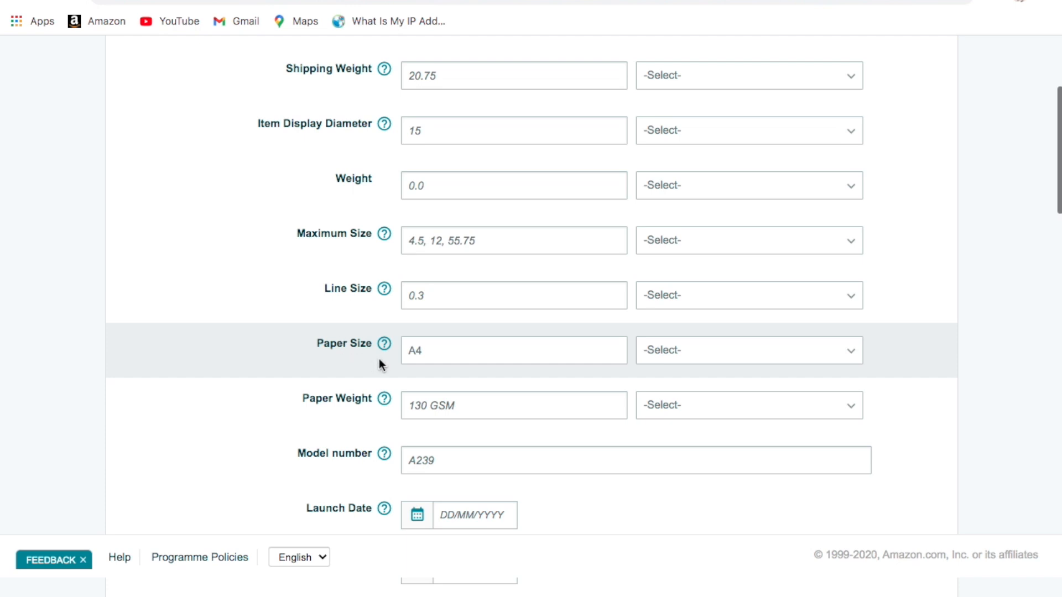
left_click(435, 358)
scroll(329, 342, "down", 3)
scroll(509, 346, "down", 1)
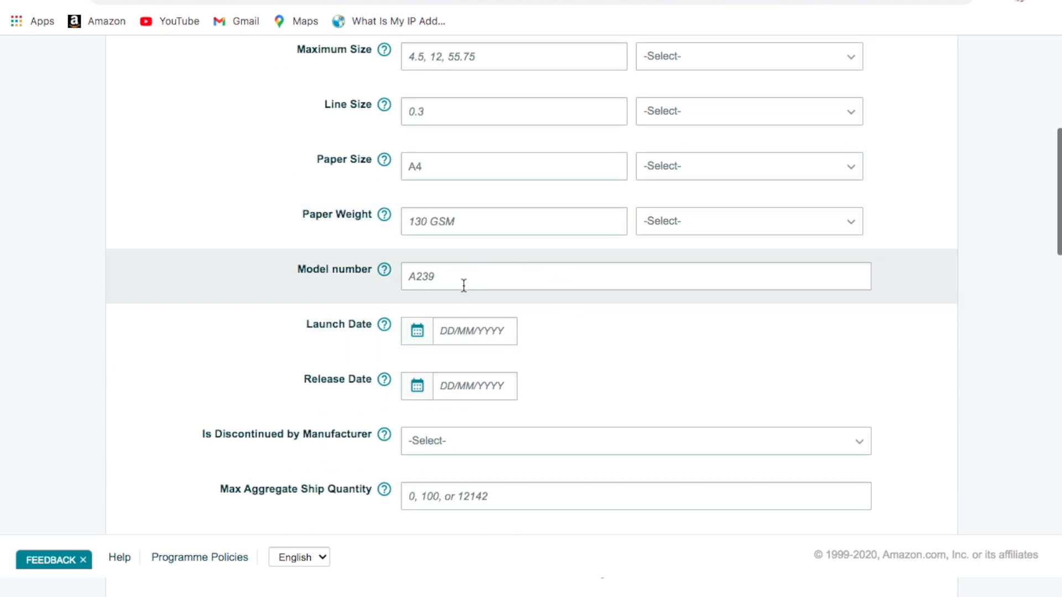
scroll(463, 285, "down", 1)
scroll(464, 285, "up", 2)
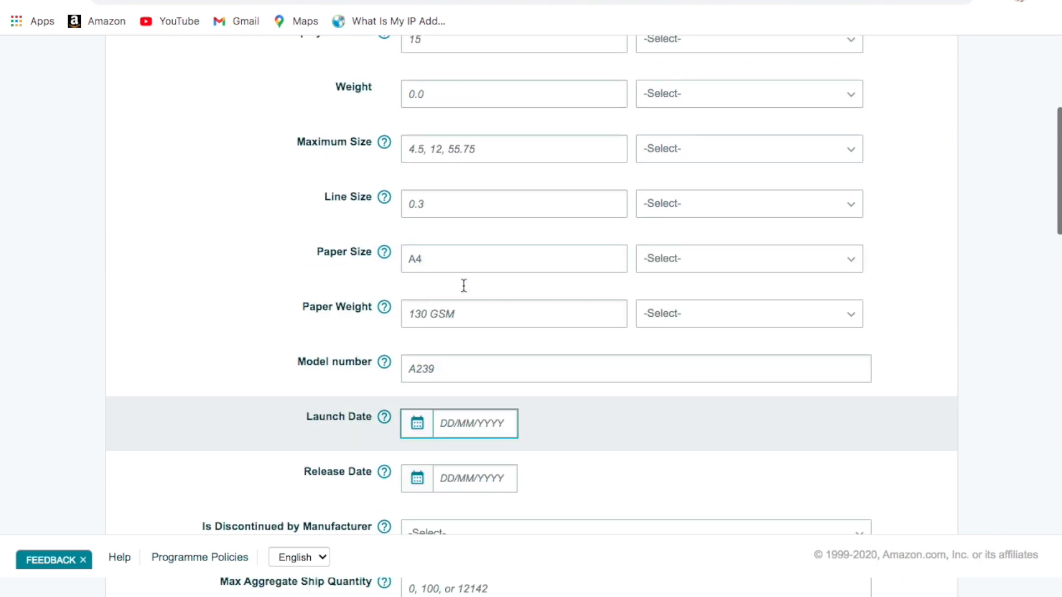
scroll(463, 285, "up", 2)
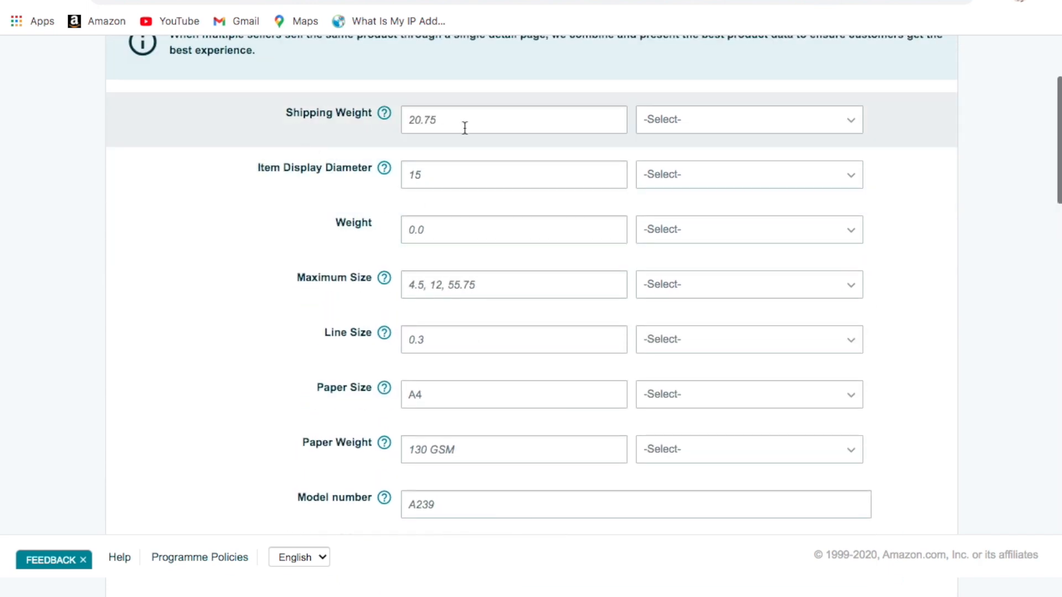
scroll(459, 205, "down", 1)
- Check the units offered for the product's weight, and look over the launch and release date fields
left_click(466, 213)
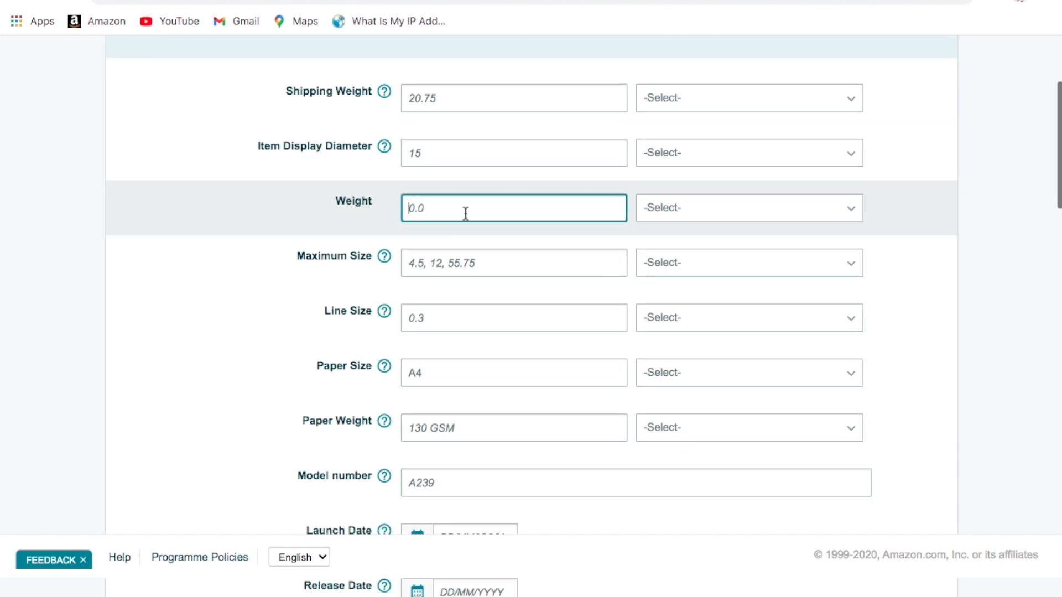
left_click(698, 217)
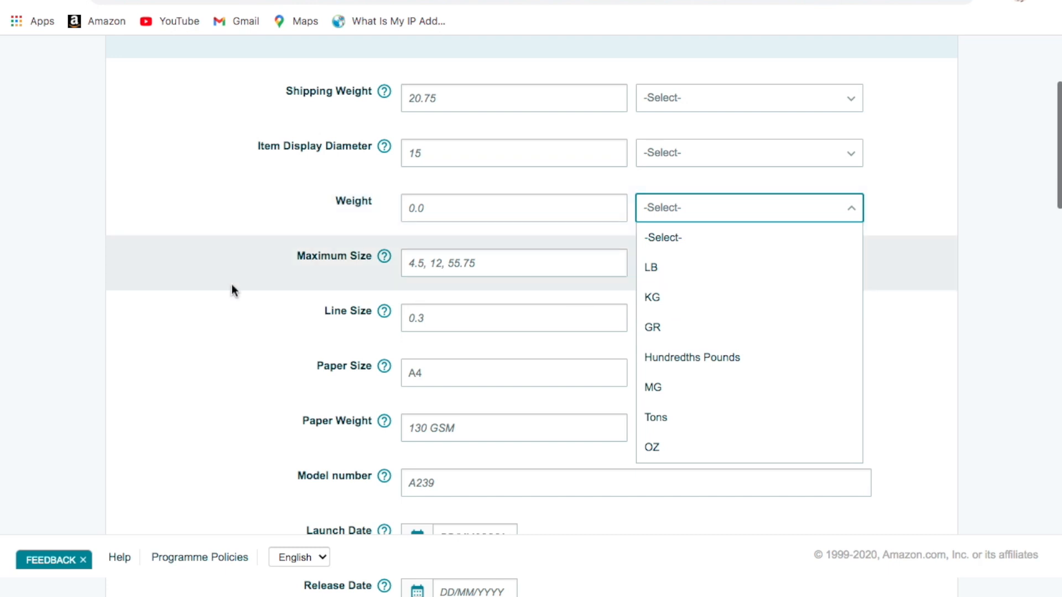
left_click(233, 288)
scroll(332, 265, "down", 7)
left_click(437, 257)
left_click(515, 242)
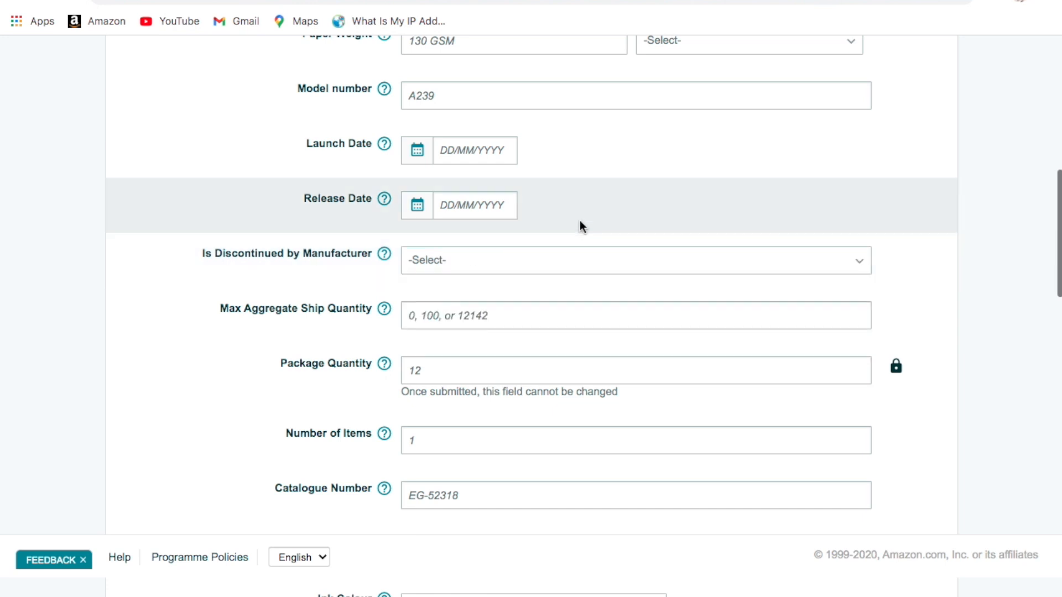
- Set the product's number of items to 1
scroll(589, 216, "down", 1)
scroll(511, 253, "down", 1)
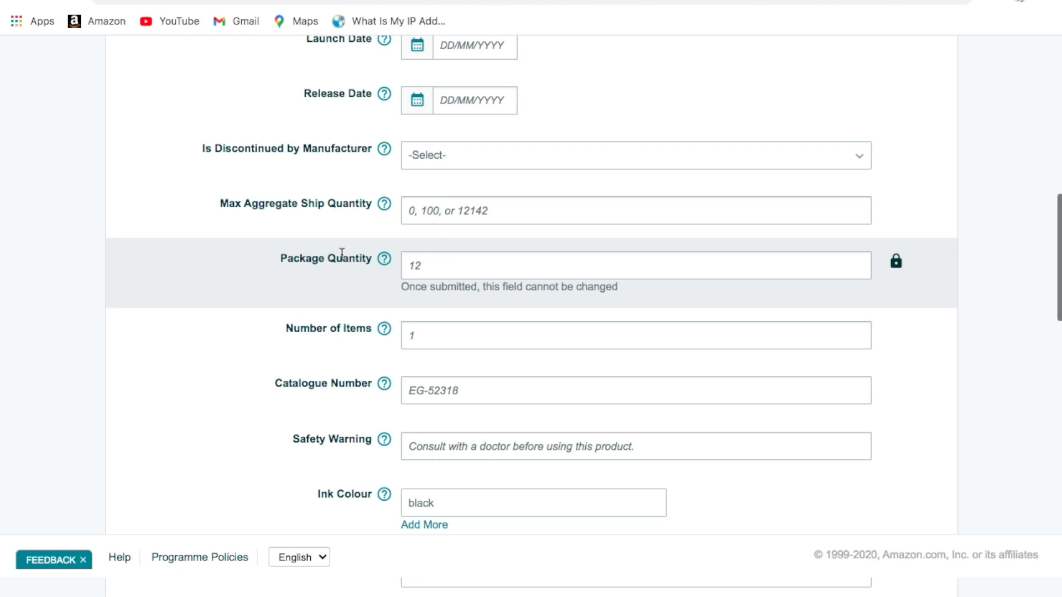
scroll(393, 296, "down", 1)
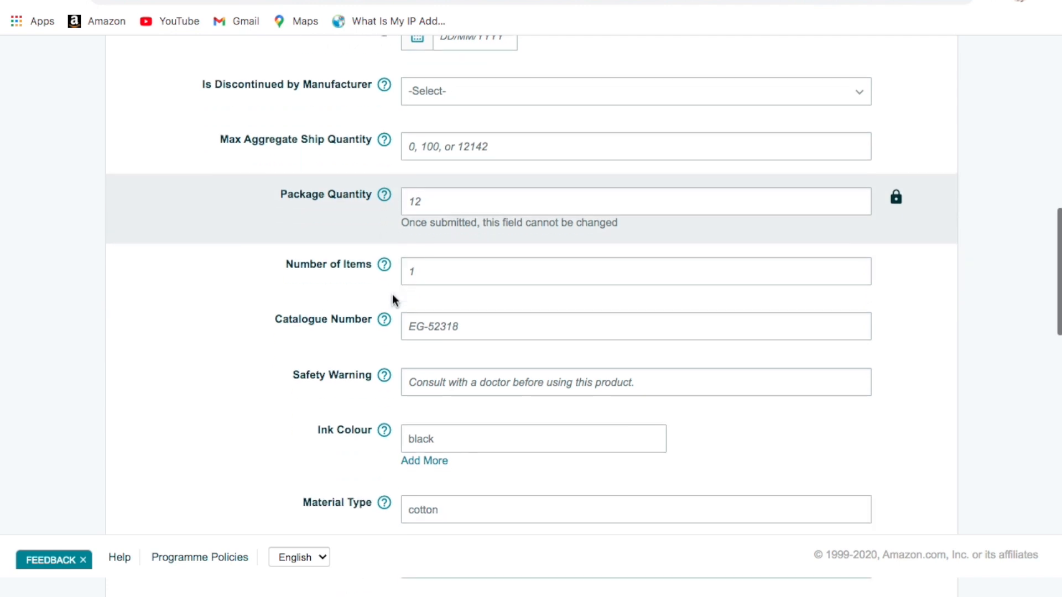
scroll(273, 249, "down", 1)
left_click(475, 232)
type("1")
- Set the product's material type to metal
scroll(463, 232, "down", 1)
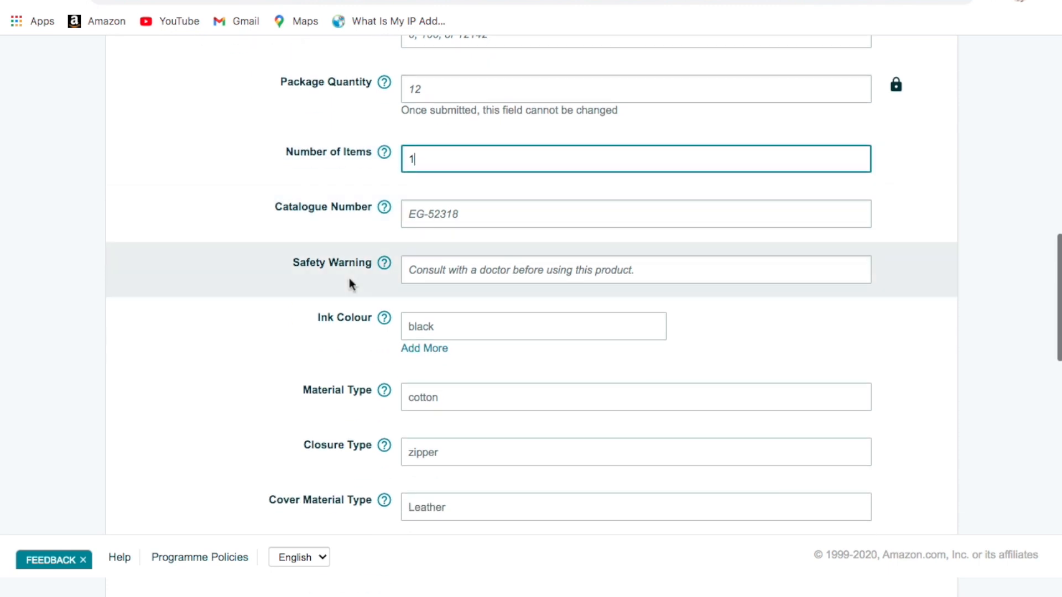
scroll(267, 254, "down", 2)
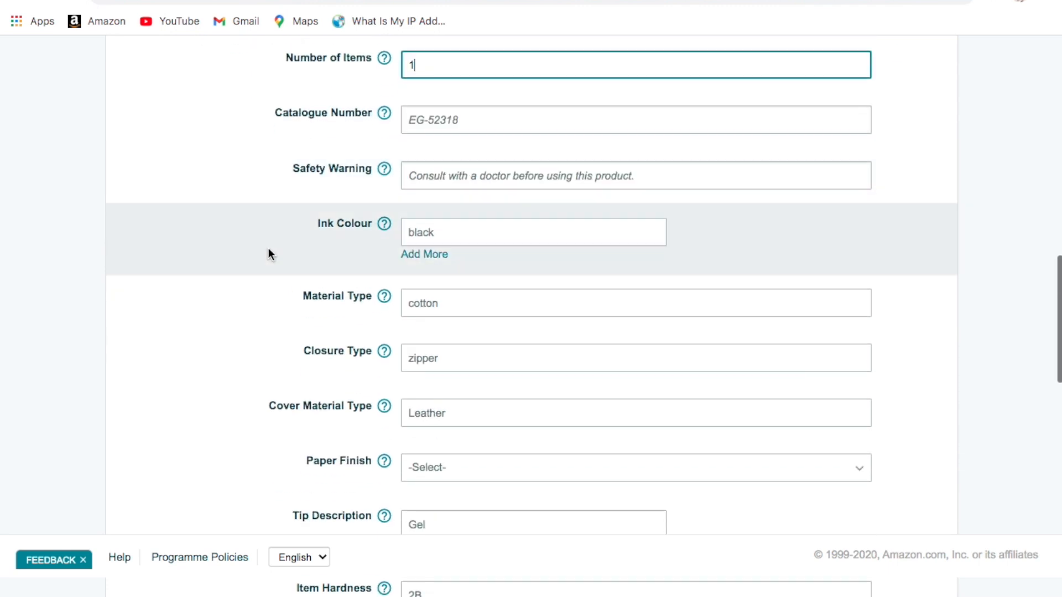
scroll(439, 240, "down", 1)
left_click(454, 228)
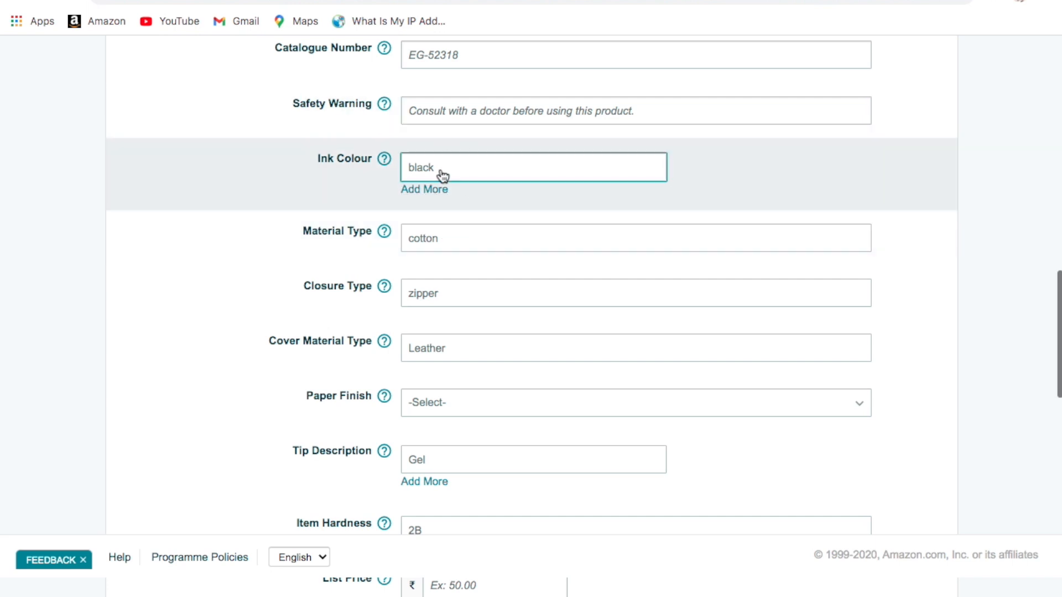
scroll(473, 182, "down", 1)
left_click(465, 221)
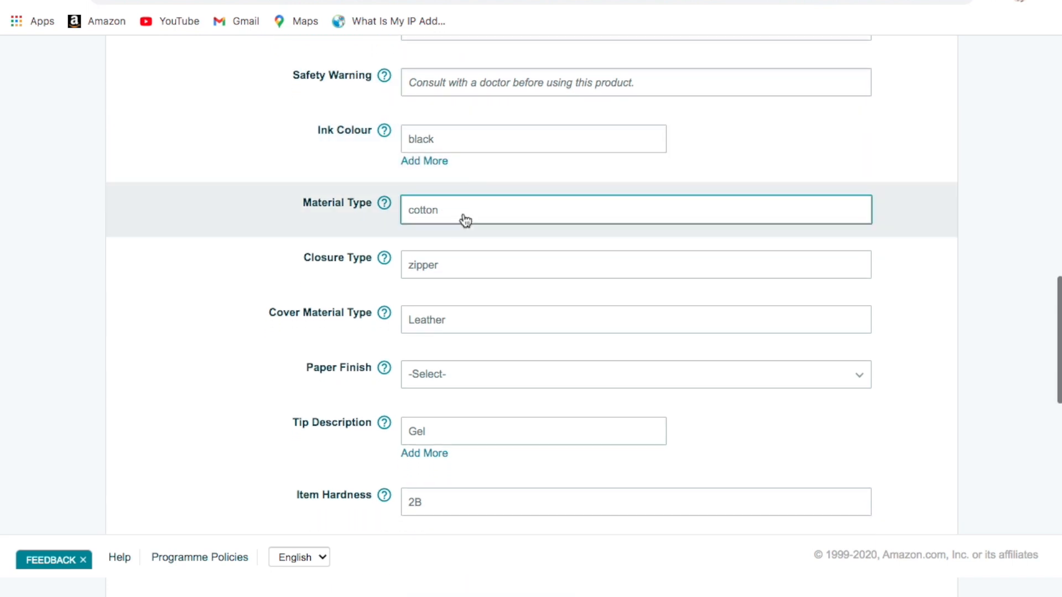
left_click(465, 220)
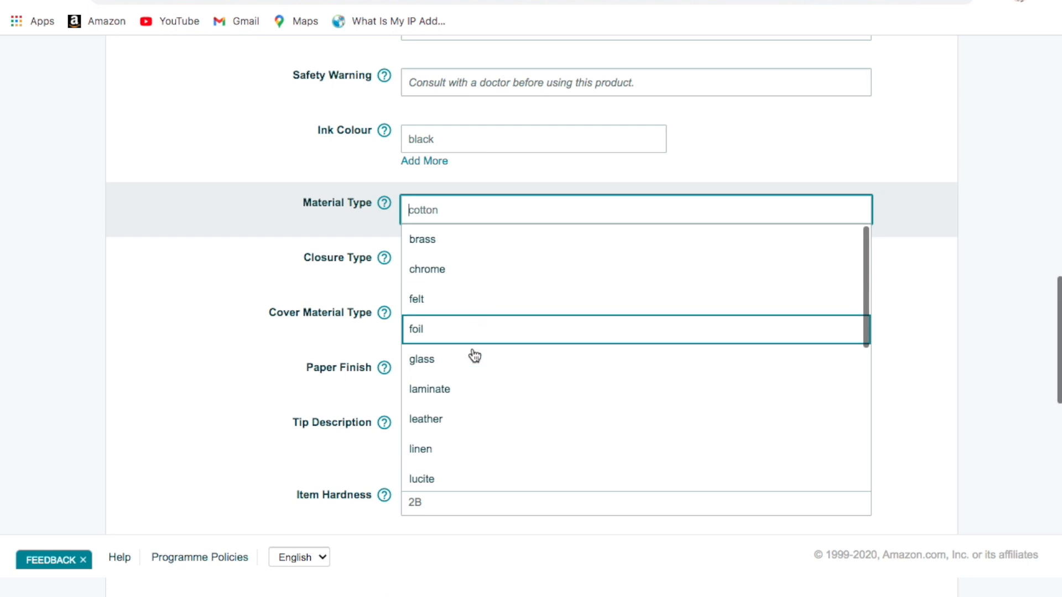
scroll(483, 393, "down", 3)
type("Me")
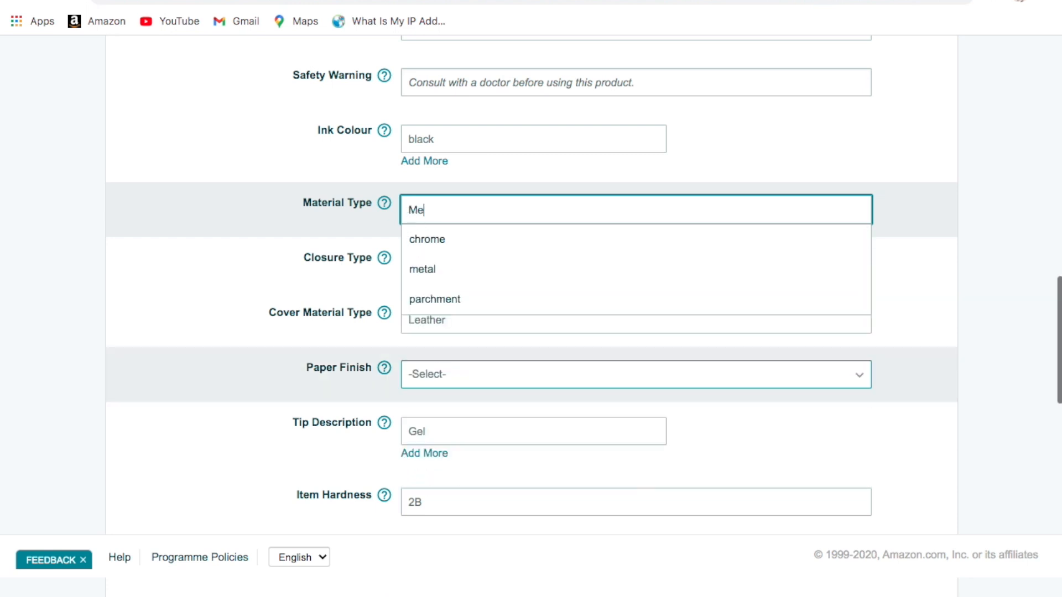
left_click(500, 277)
- Enter the product dimensions as item length 10, item width 8 and item height 8
scroll(500, 280, "down", 2)
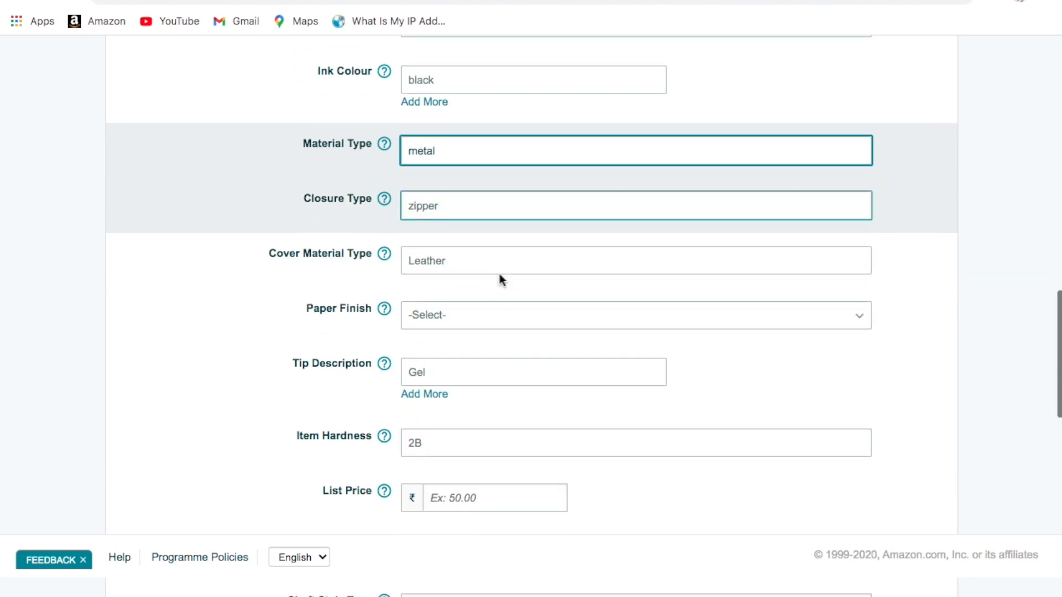
scroll(362, 260, "down", 3)
scroll(359, 178, "down", 3)
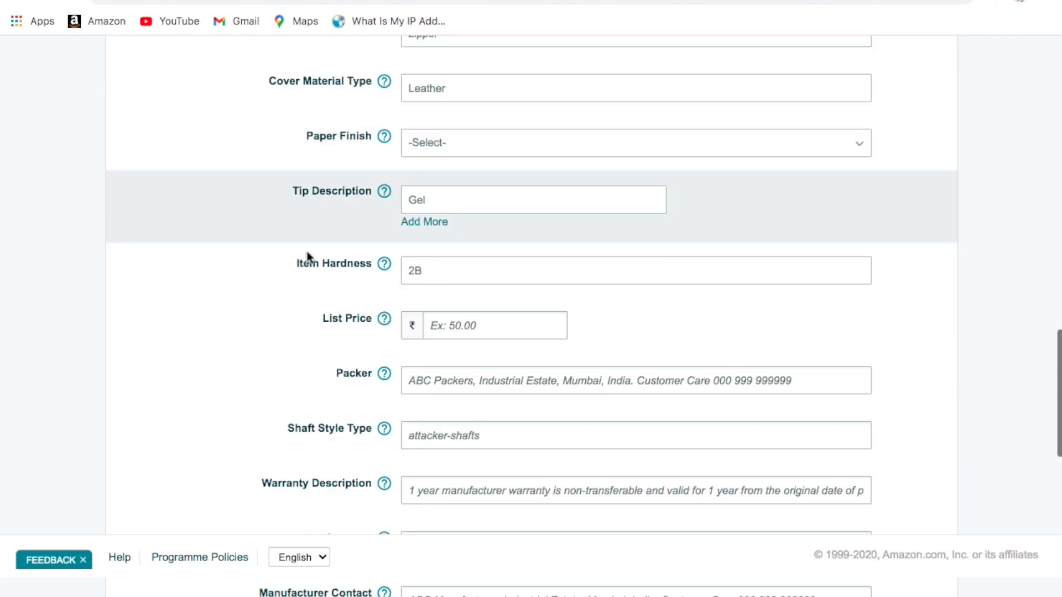
scroll(353, 337, "down", 5)
scroll(358, 324, "down", 4)
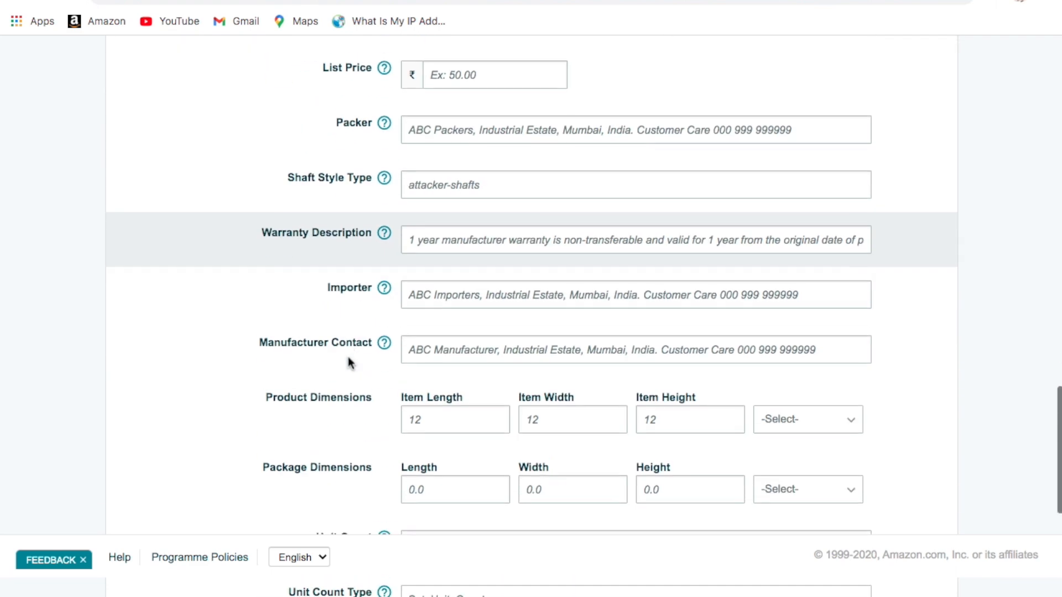
scroll(349, 418, "down", 5)
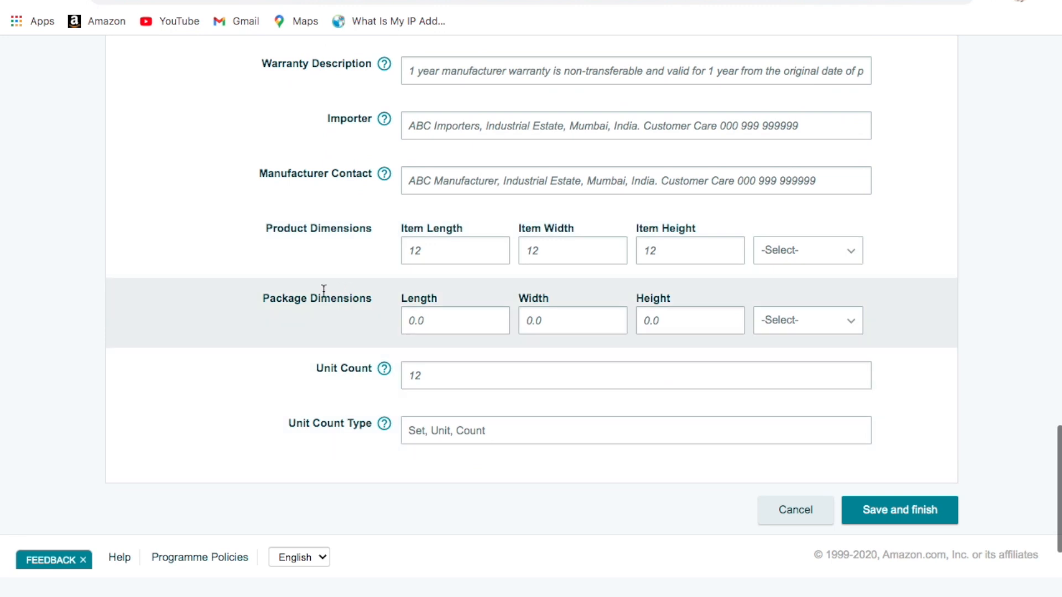
left_click(479, 259)
left_click(364, 268)
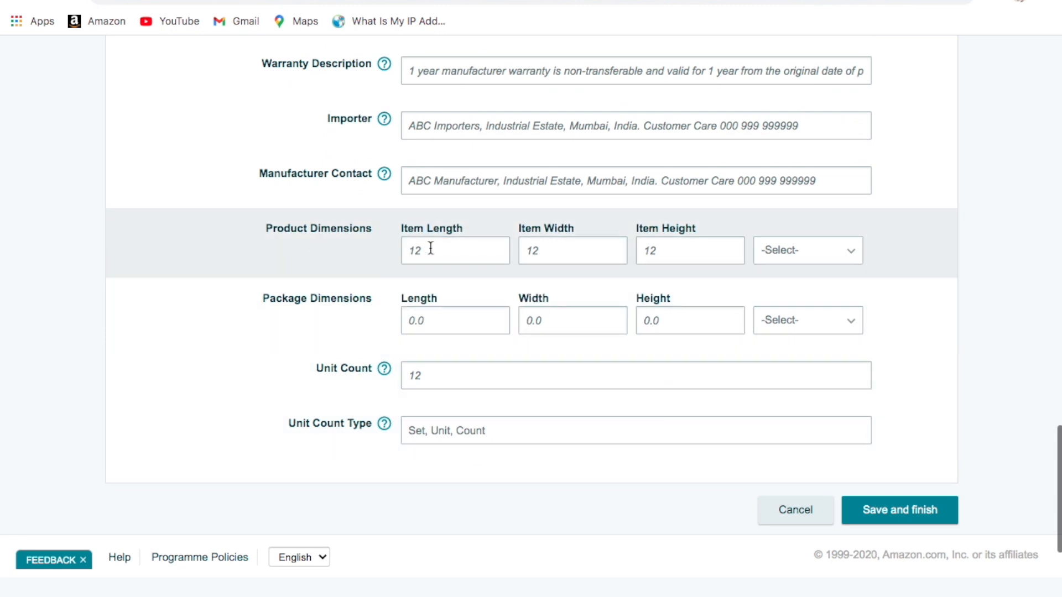
left_click(431, 248)
type("10")
key("Tab")
type("8")
key("Tab")
type("8")
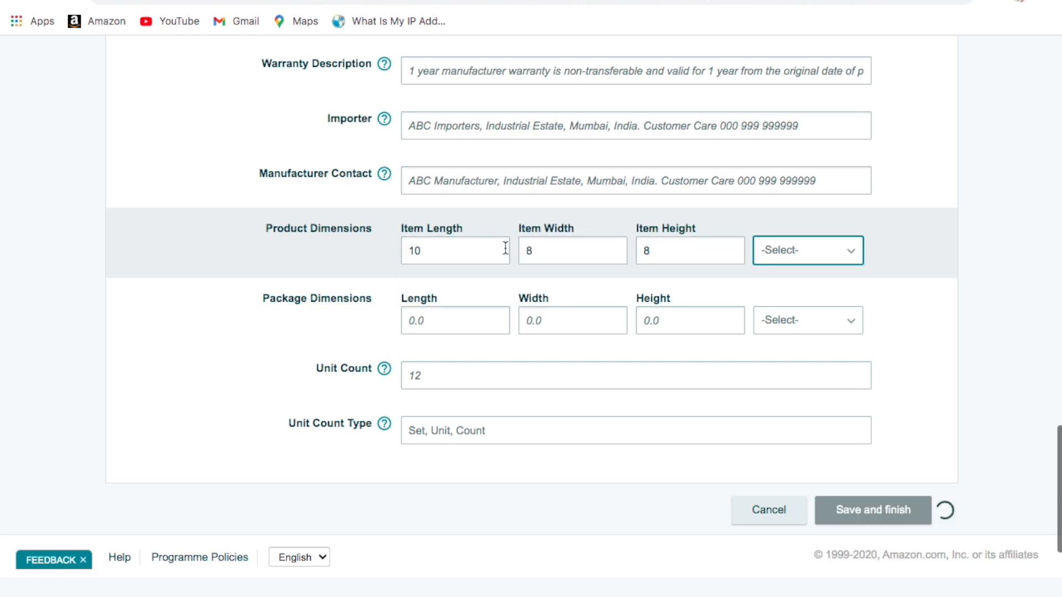
- Choose CM as the unit for the product dimensions
left_click(795, 253)
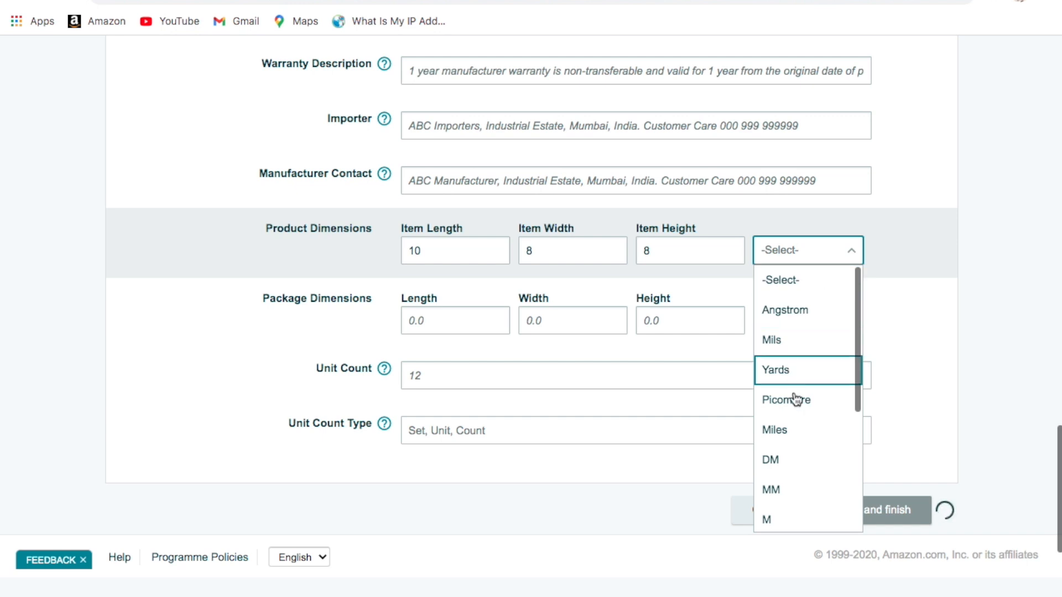
scroll(796, 415, "down", 2)
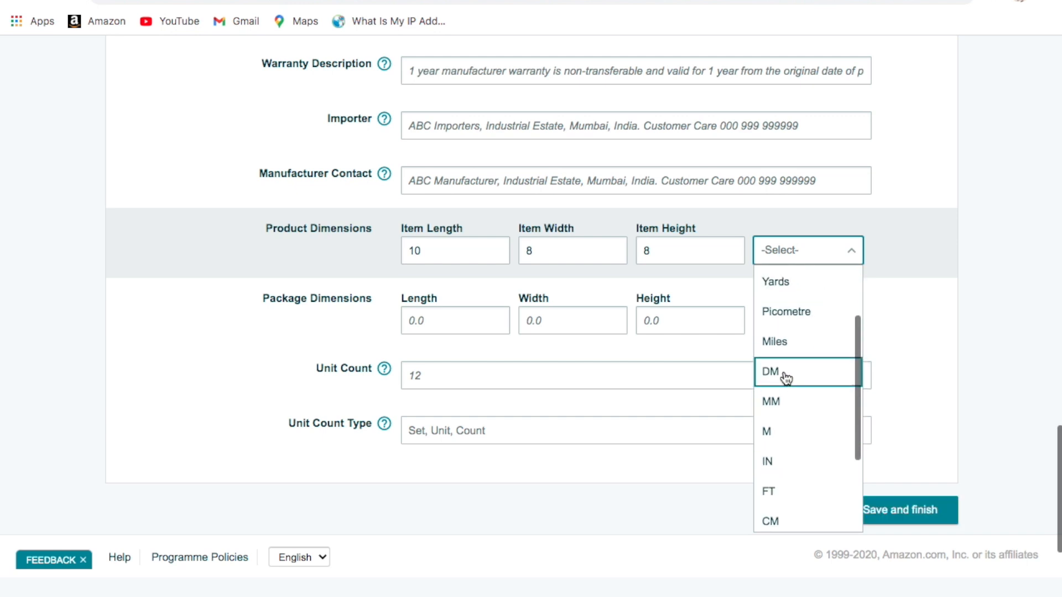
left_click(774, 522)
double_click(363, 294)
left_click(363, 294)
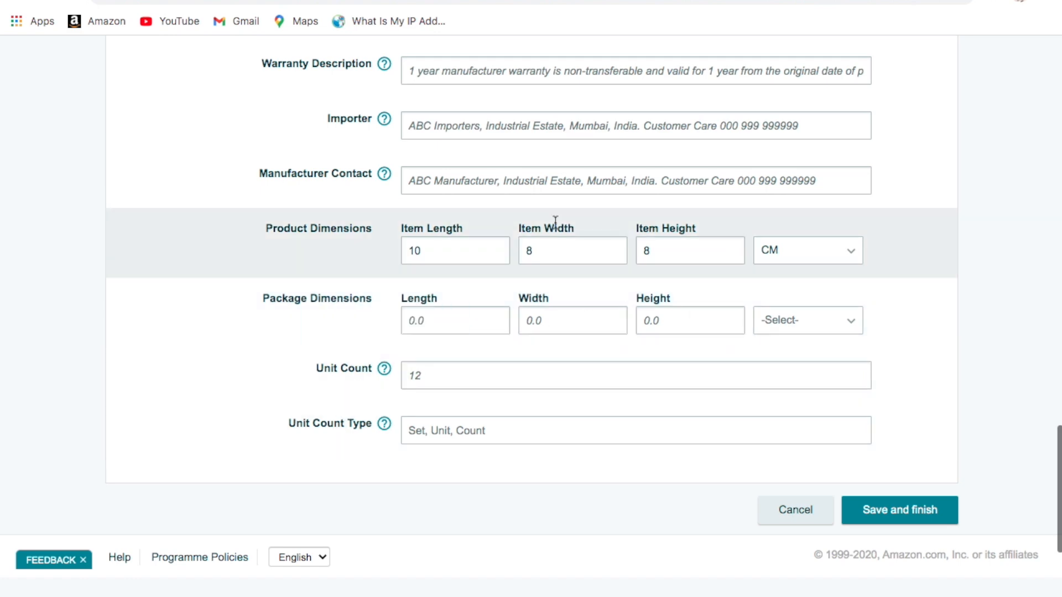
- Review the additional details form from shipping weight through unit count type before saving
scroll(556, 221, "up", 15)
scroll(556, 221, "up", 5)
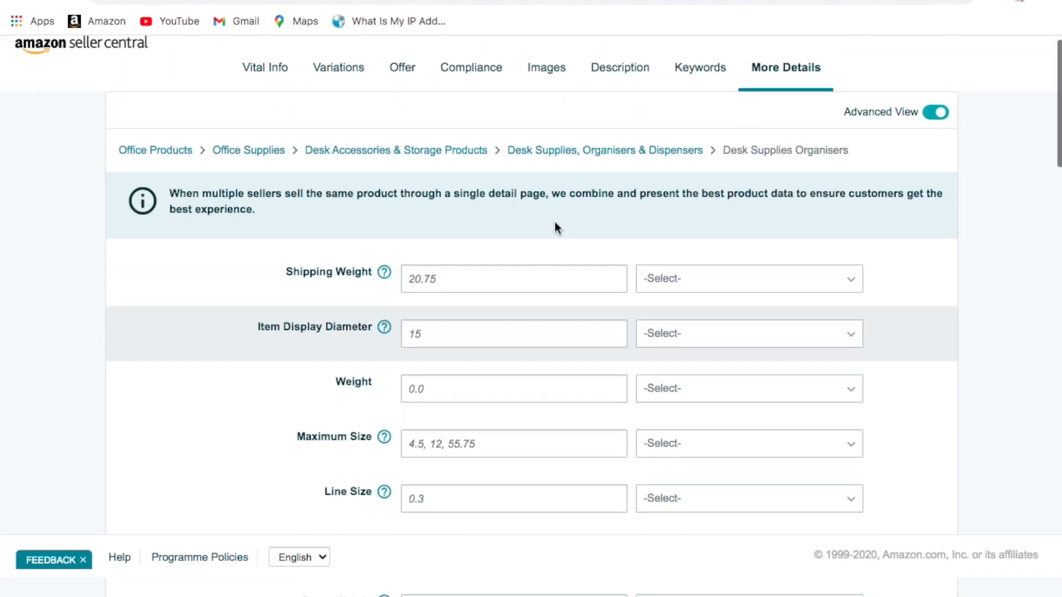
scroll(555, 222, "down", 20)
scroll(555, 221, "down", 5)
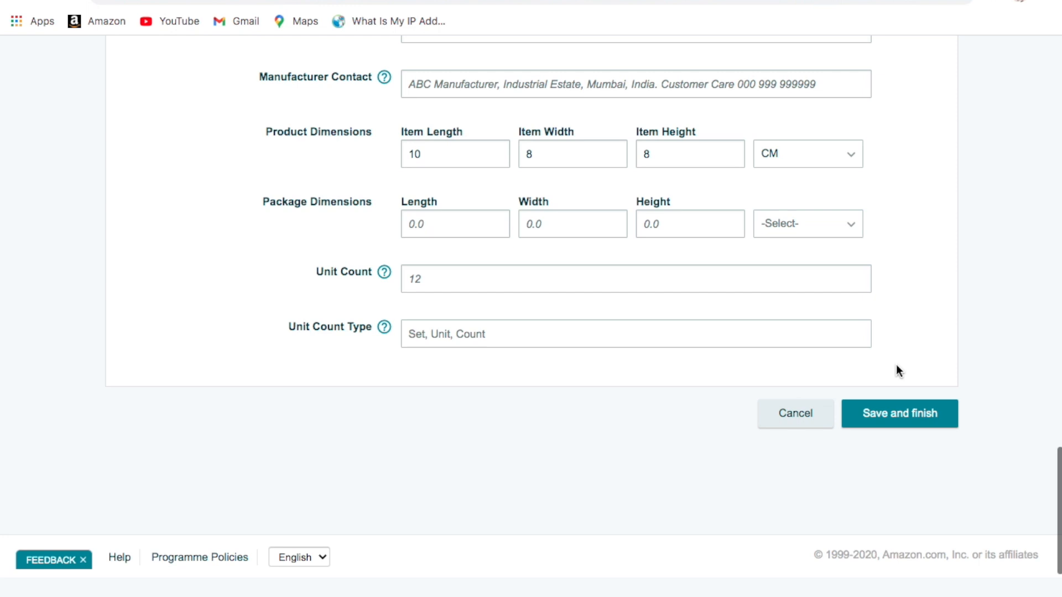
scroll(899, 370, "up", 1)
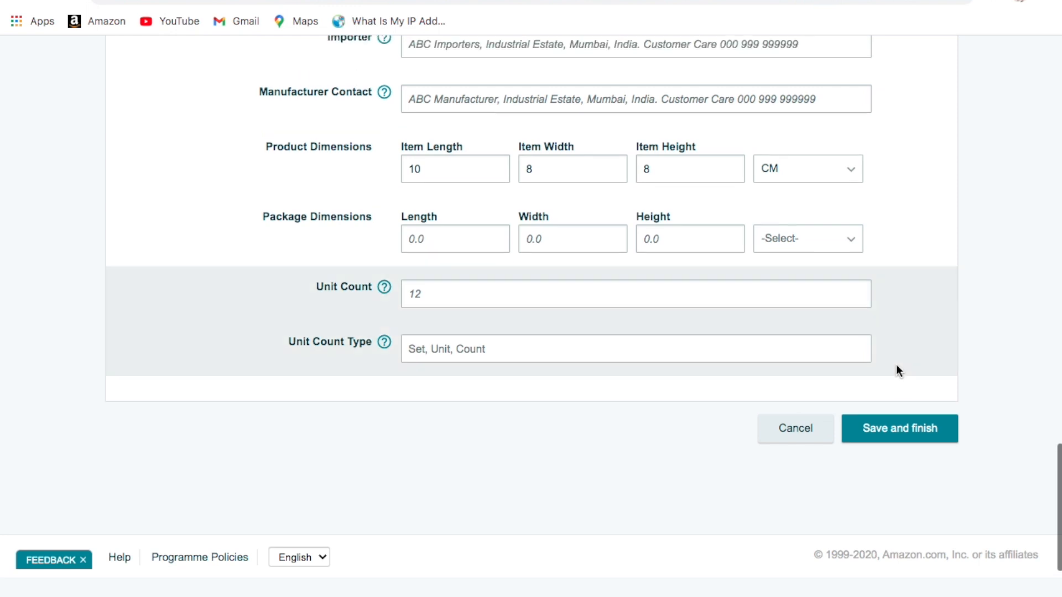
scroll(899, 370, "up", 1)
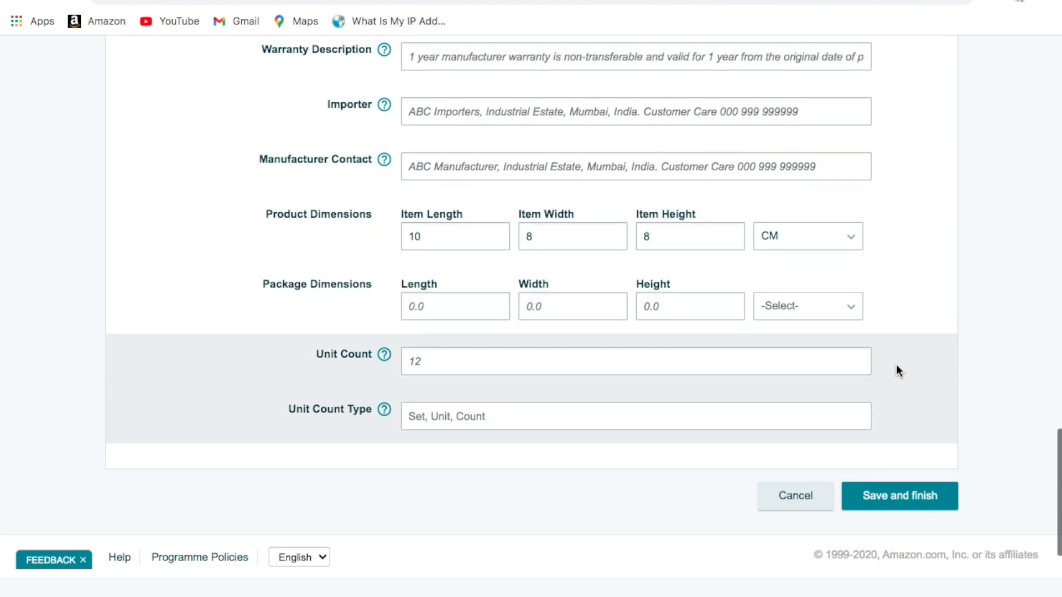